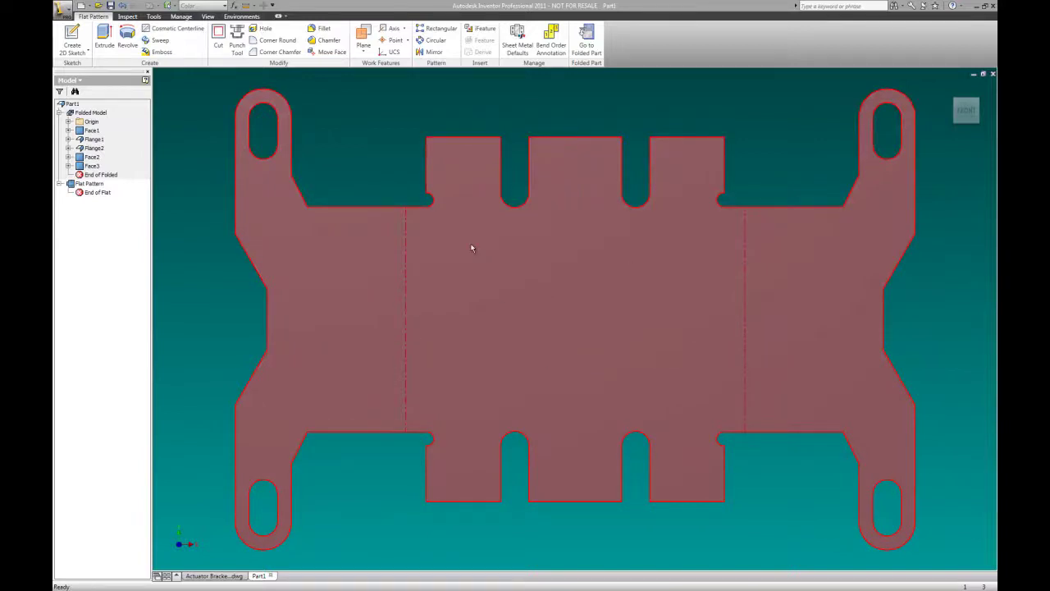
Step: Start a new sketch on the flat pattern face, accepting the warning that edits won't reach the folded model
left_click(586, 39)
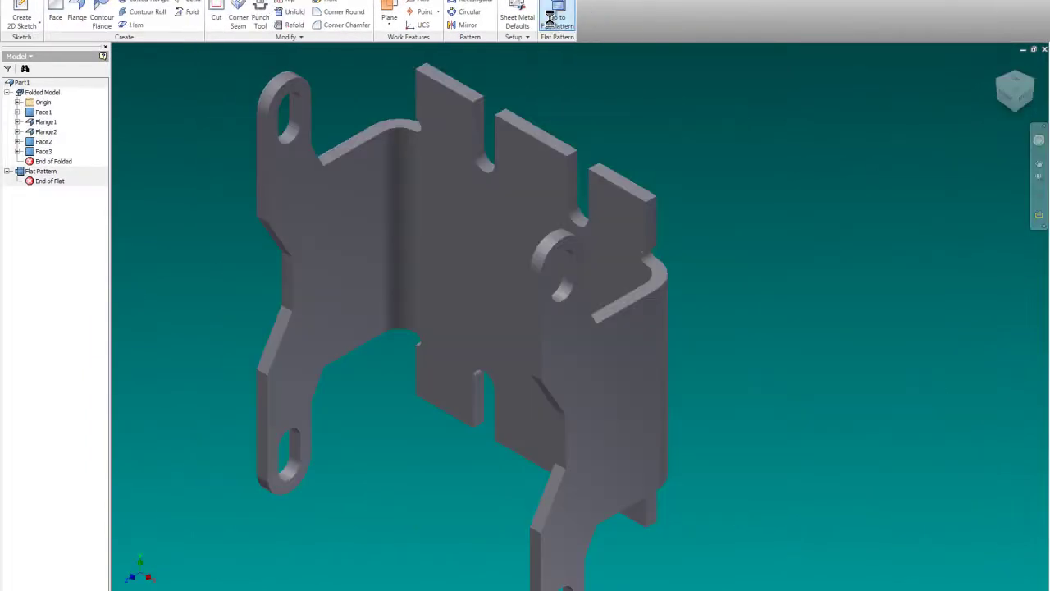
left_click(557, 18)
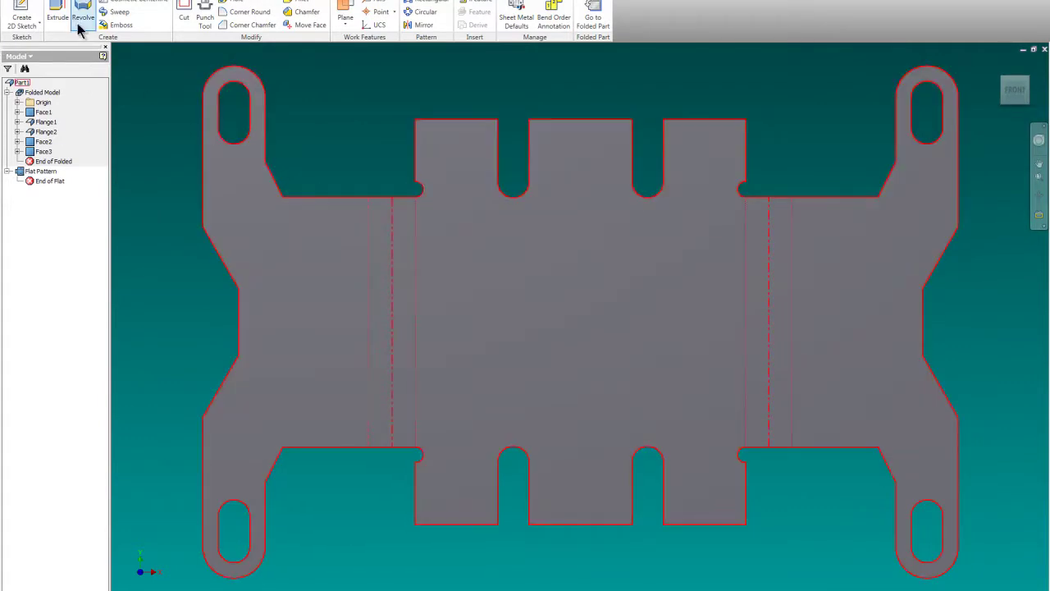
right_click(294, 82)
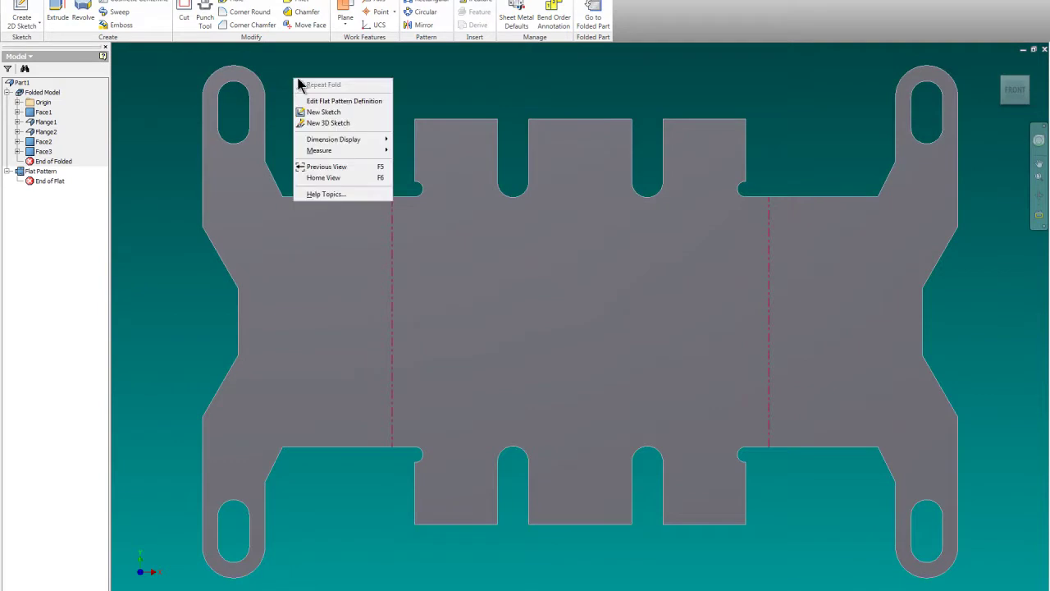
left_click(143, 78)
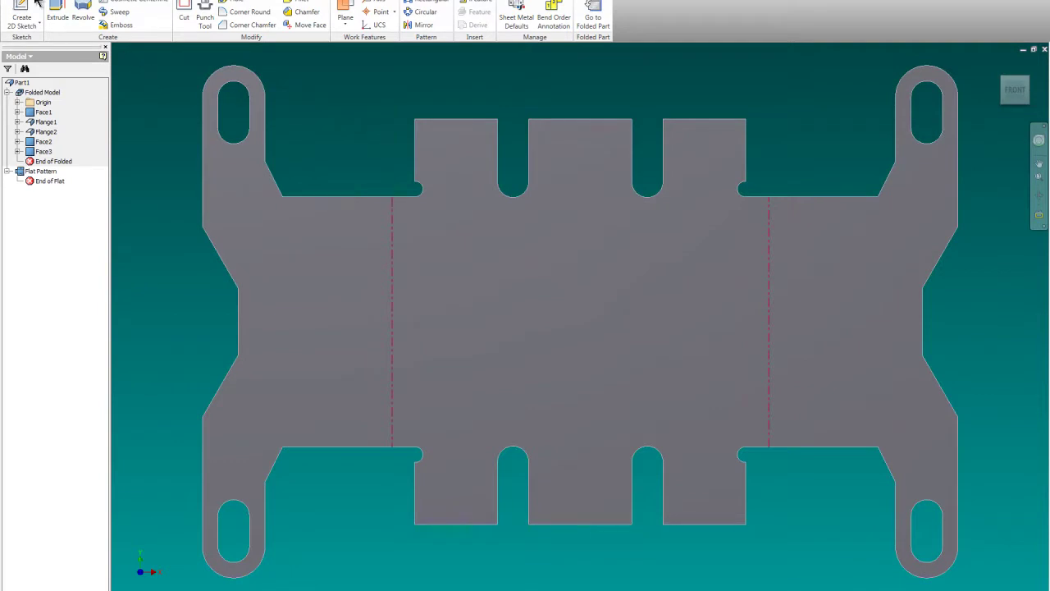
left_click(271, 267)
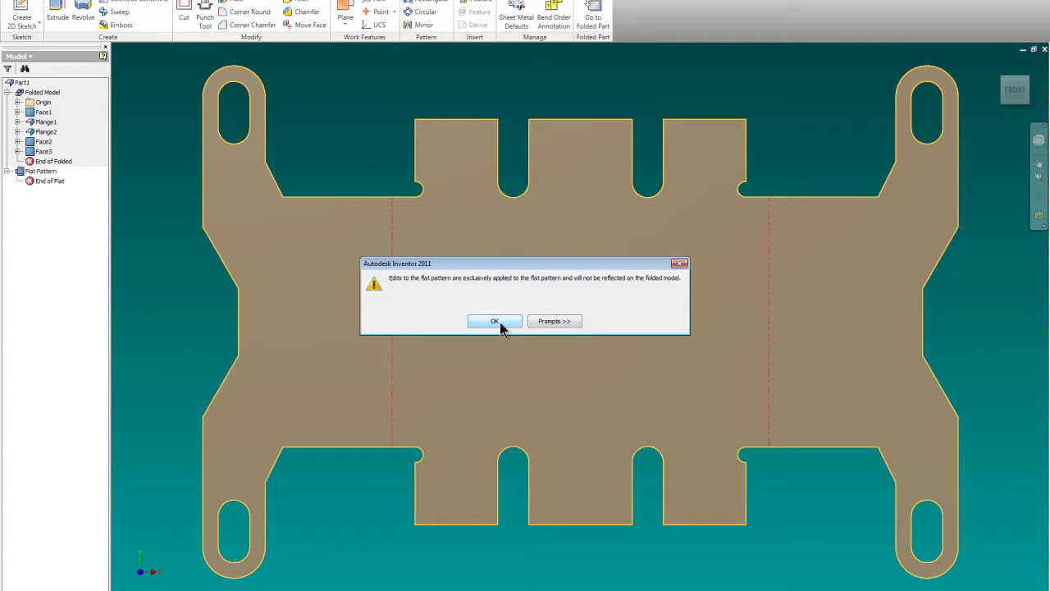
left_click(680, 263)
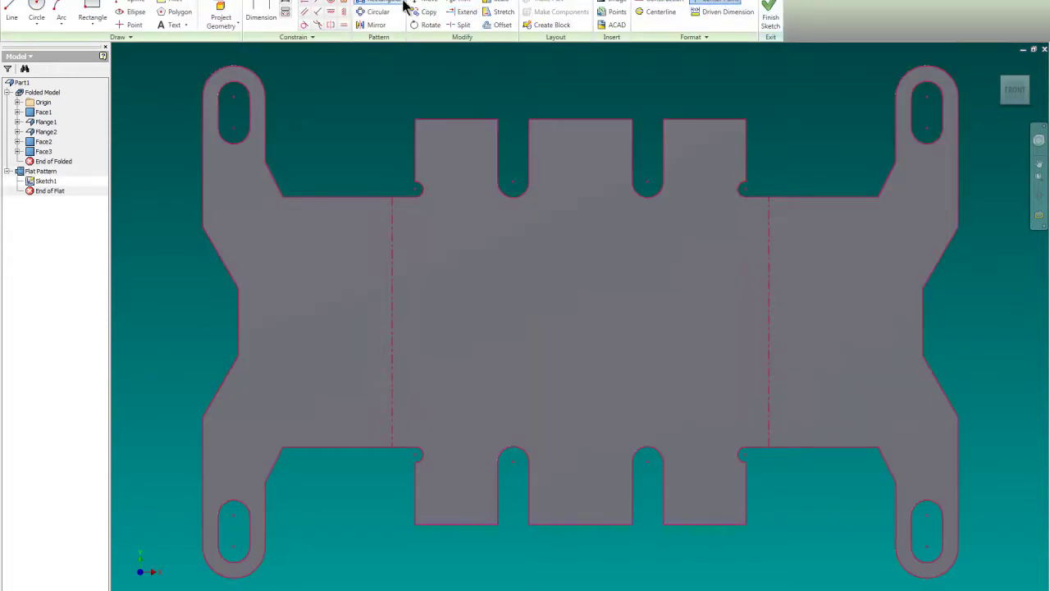
Step: Finish Sketch1 and delete it from the flat pattern in the browser
right_click(46, 181)
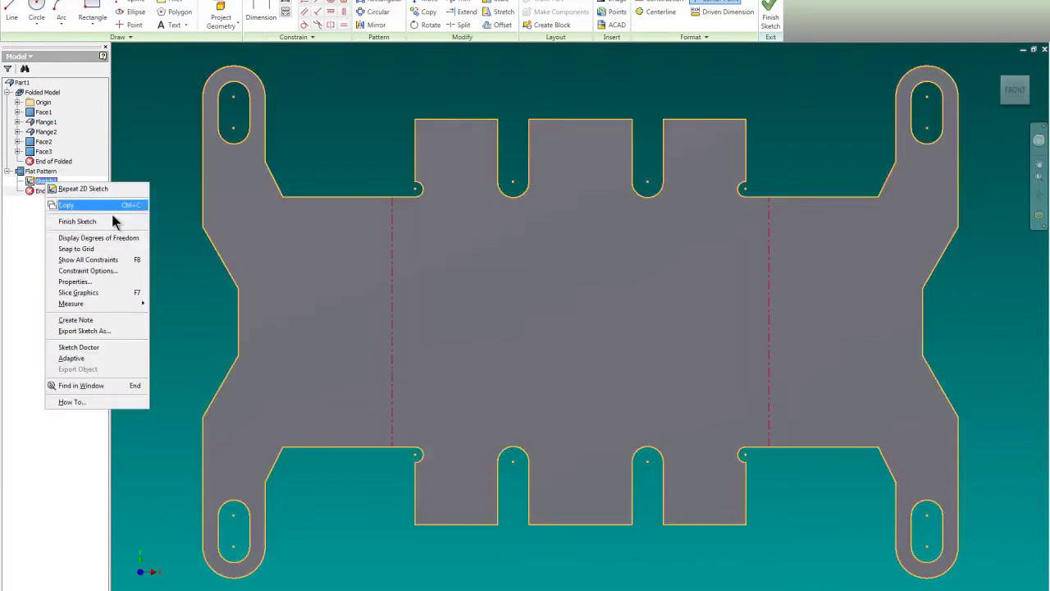
left_click(168, 119)
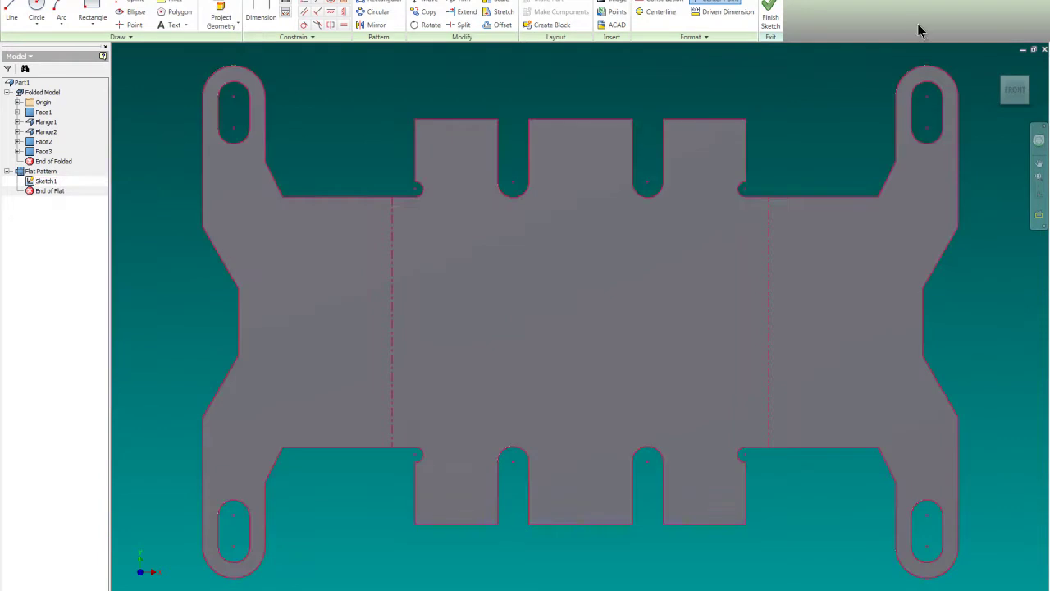
left_click(776, 12)
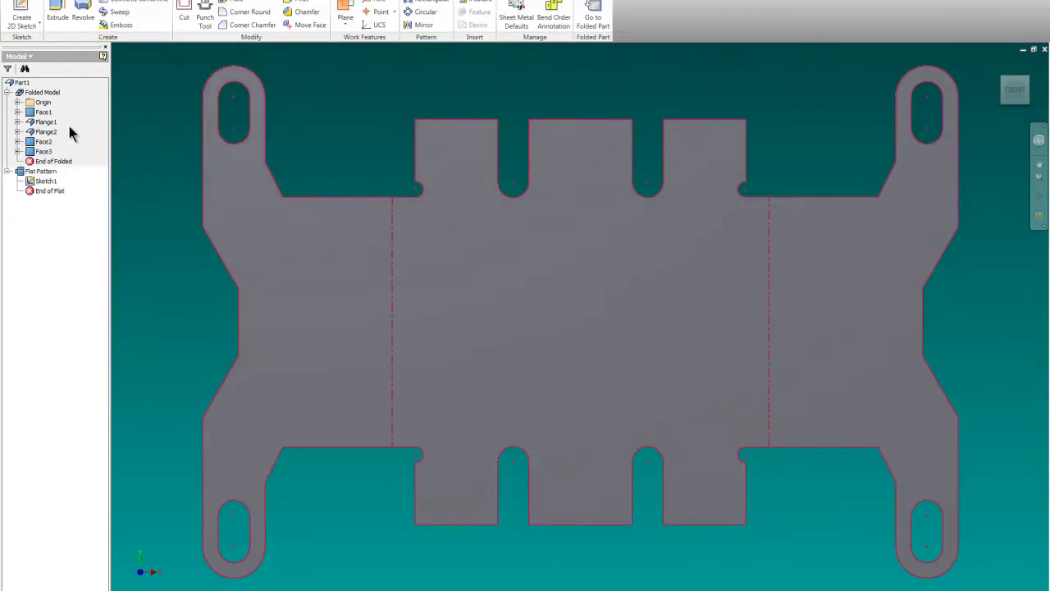
left_click(47, 182)
right_click(47, 182)
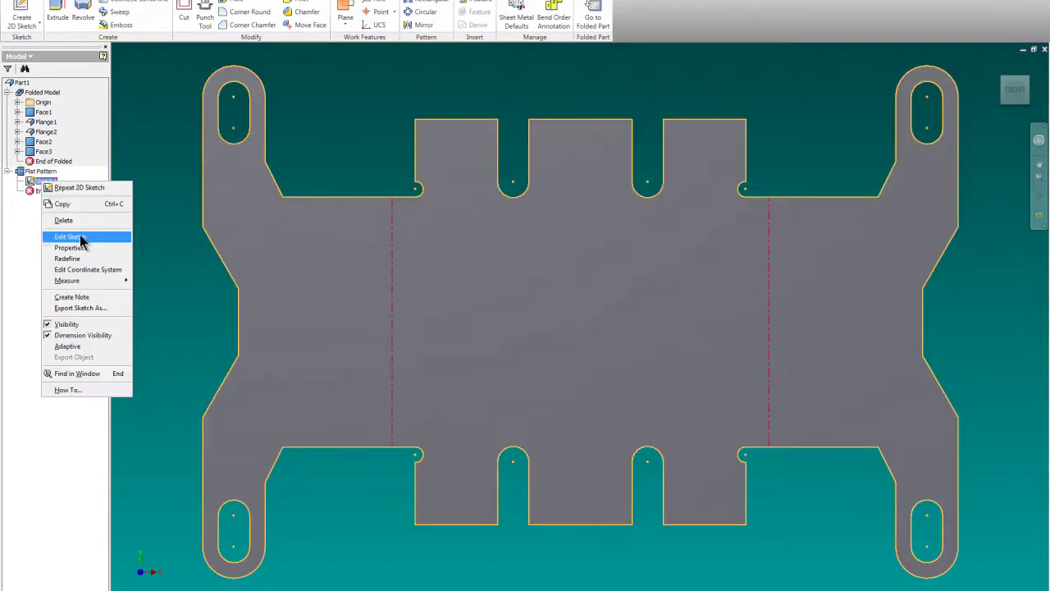
left_click(80, 221)
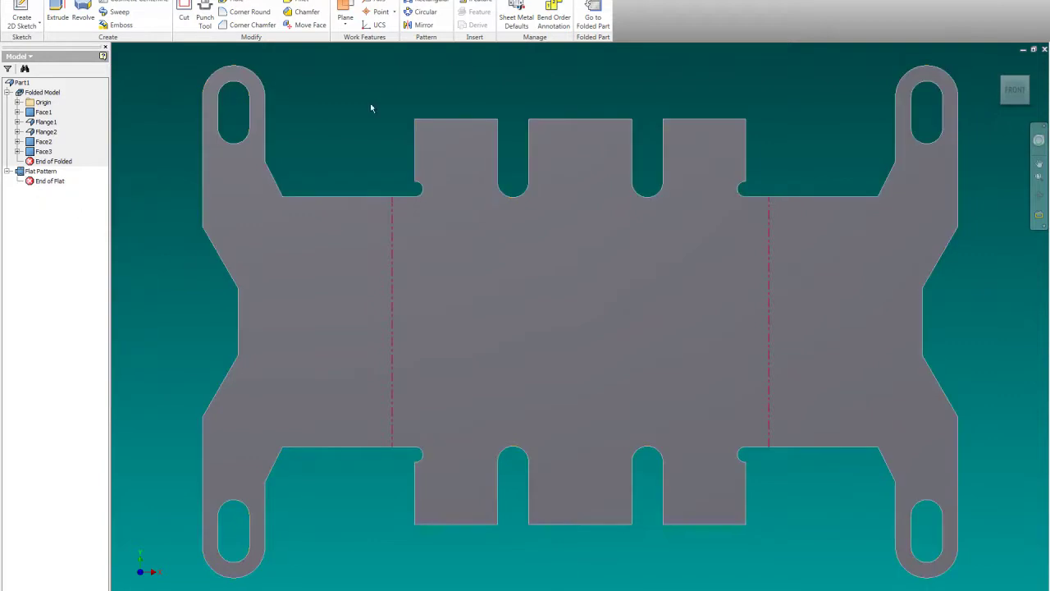
Step: Switch to the folded part and start a sketch on its left side face with Construction linework on
left_click(593, 18)
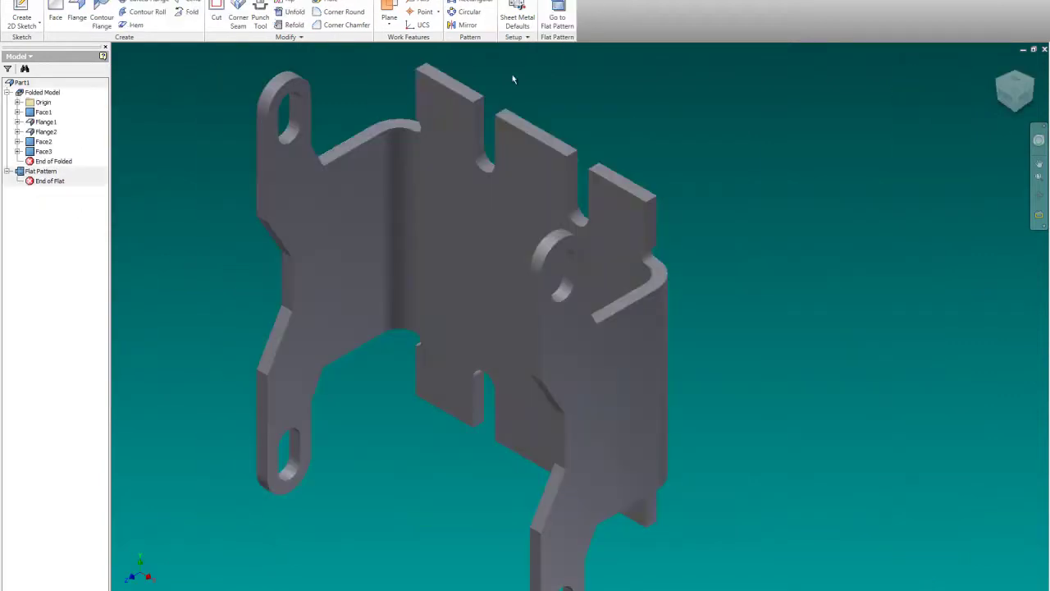
scroll(358, 85, "up", 4)
scroll(369, 123, "down", 3)
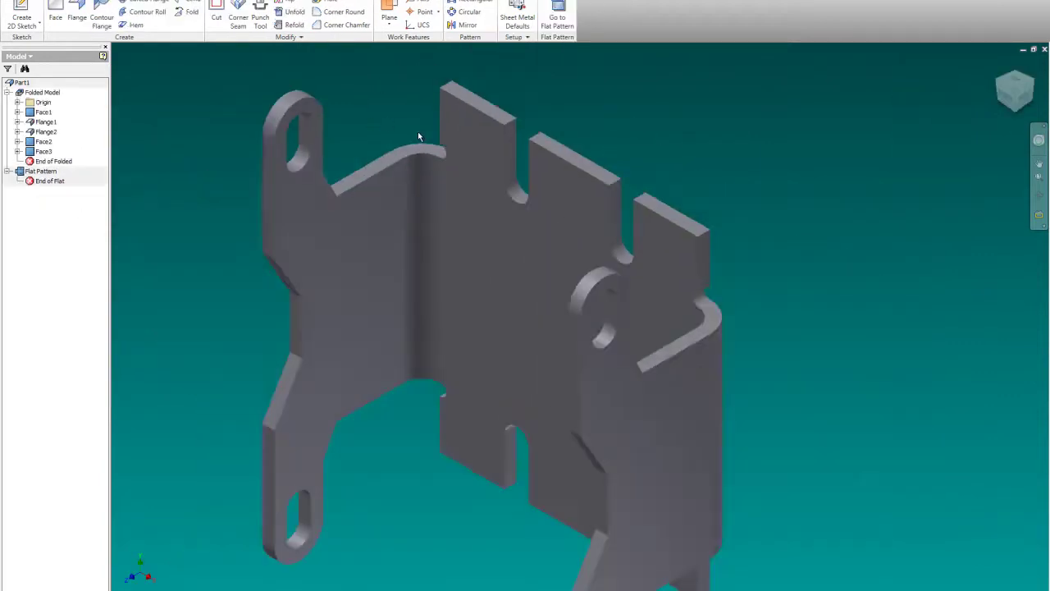
left_click(36, 9)
left_click(290, 203)
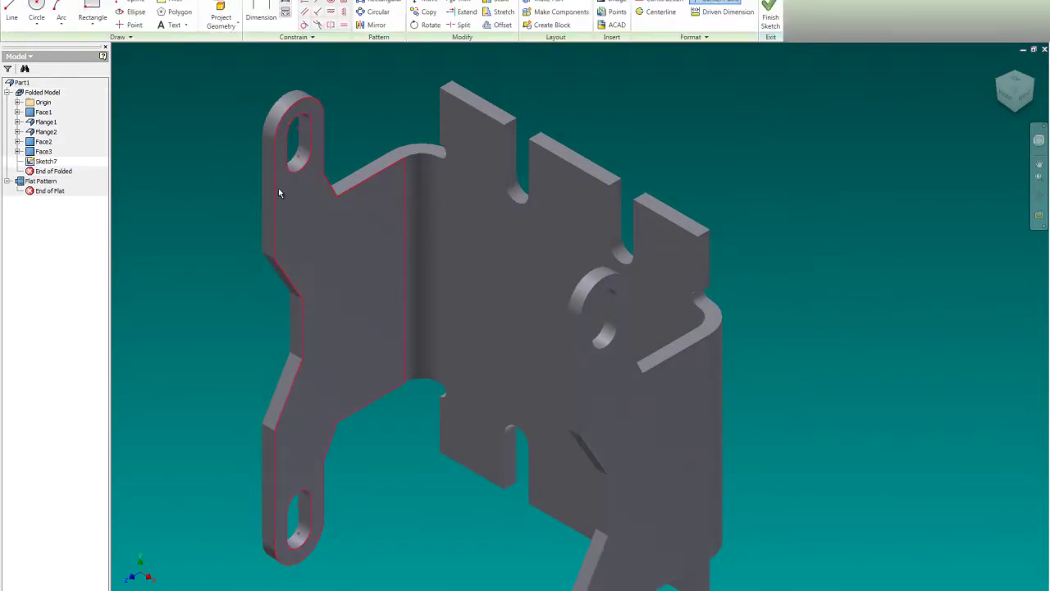
left_click(649, 4)
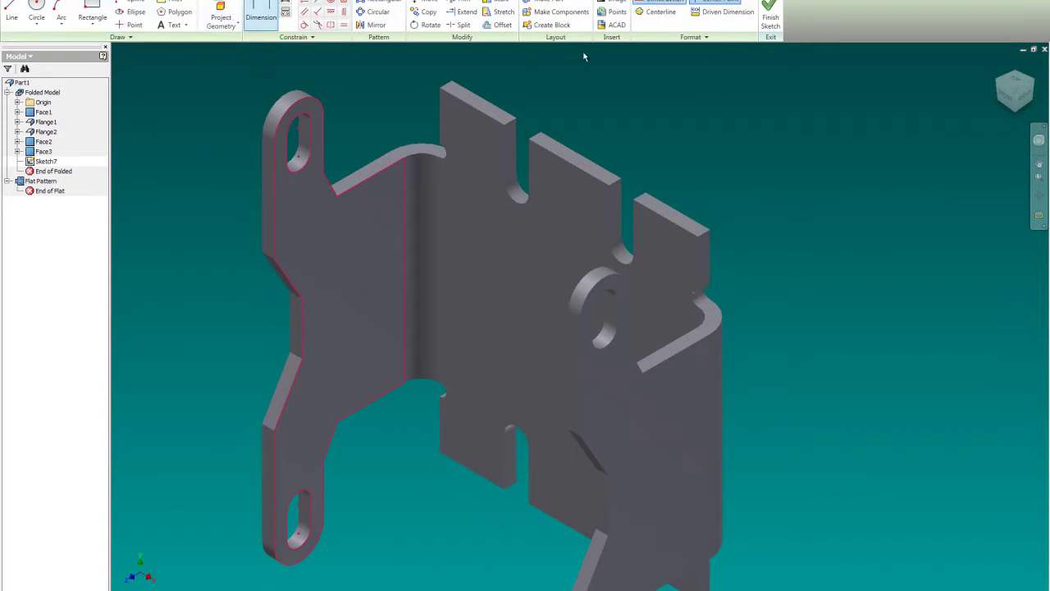
left_click(222, 10)
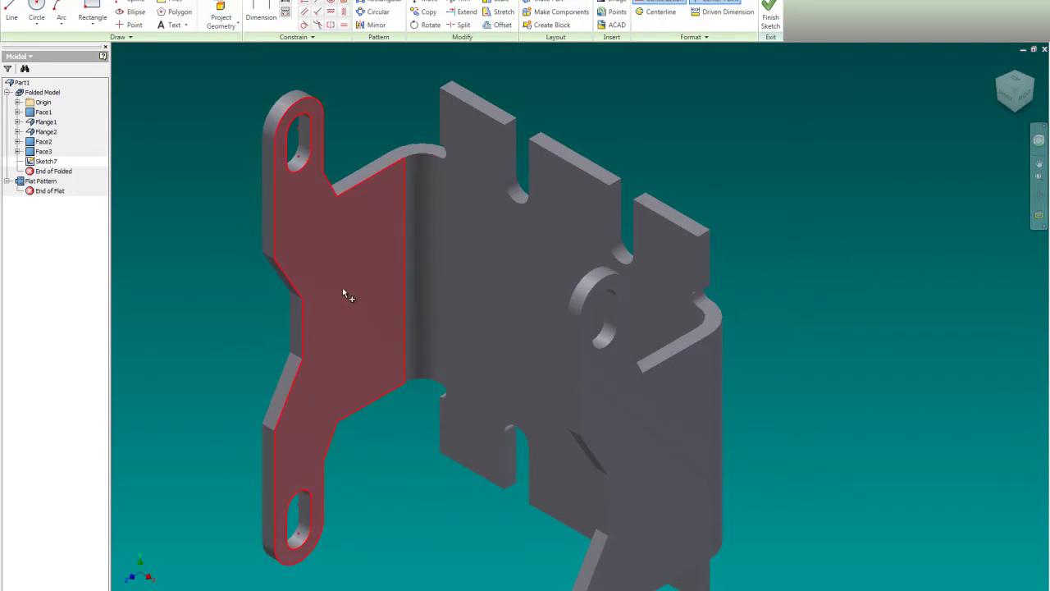
Step: Project the vertical bend edge into Sketch7, abandoning a false-start line
left_click(403, 263)
left_click(15, 4)
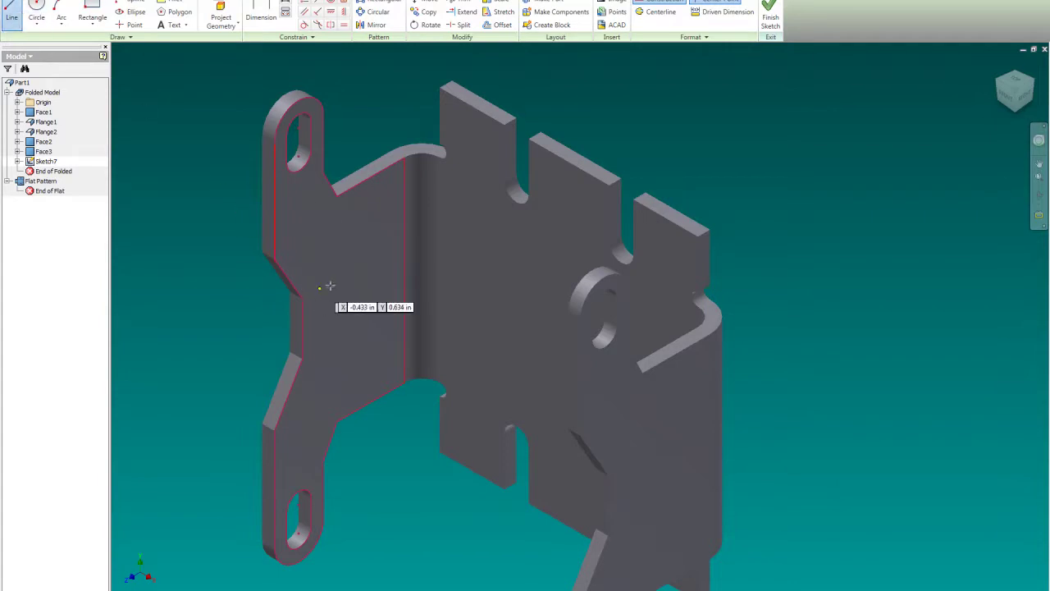
left_click(404, 271)
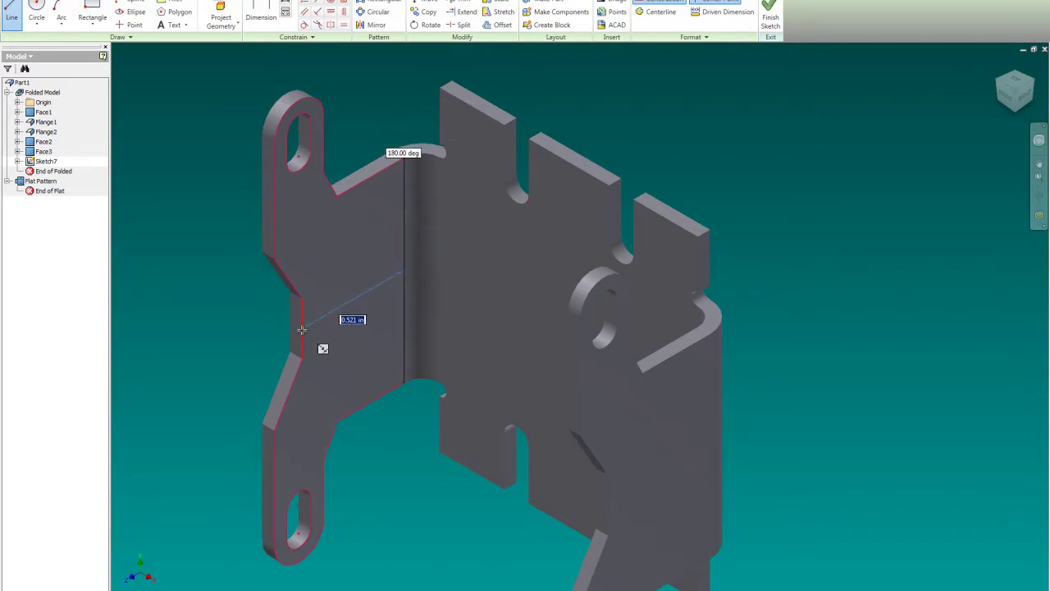
key("Escape")
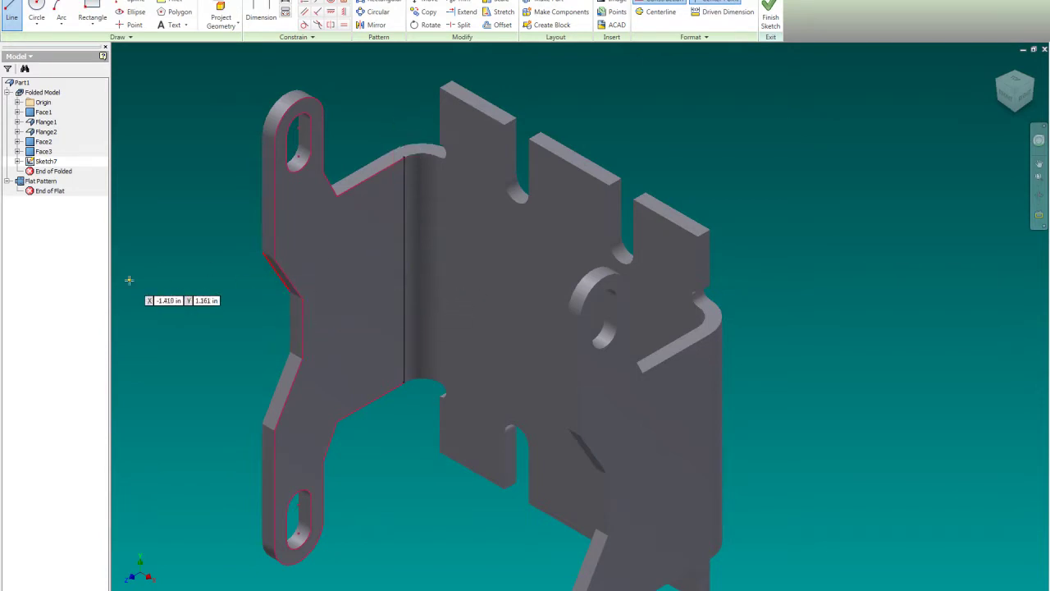
key("Escape")
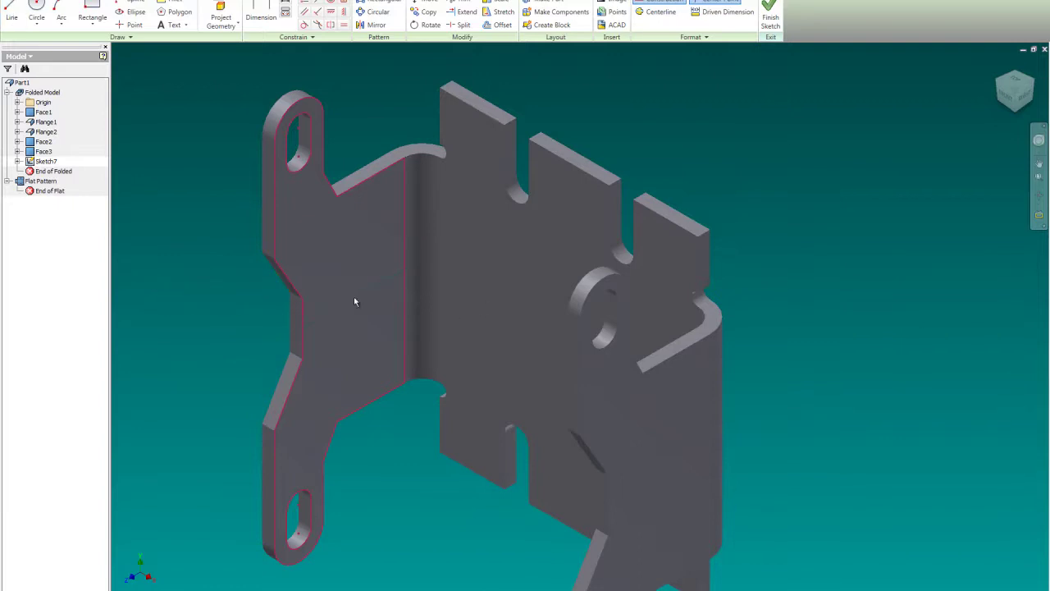
scroll(351, 302, "up", 3)
scroll(452, 296, "down", 5)
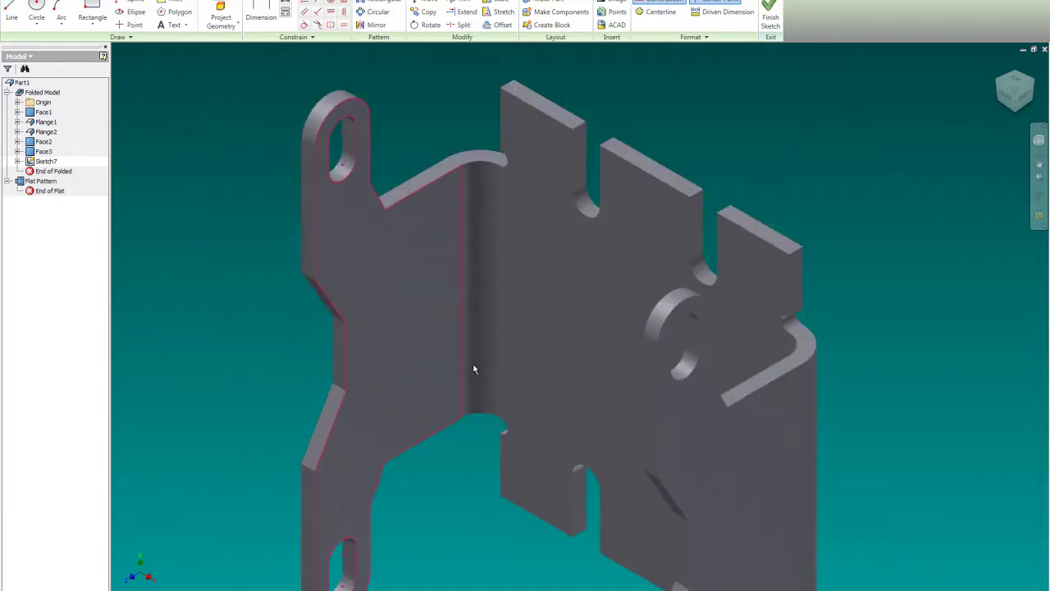
Step: Draw a dashed construction line across the left face to the projected edge's endpoint
left_click(13, 15)
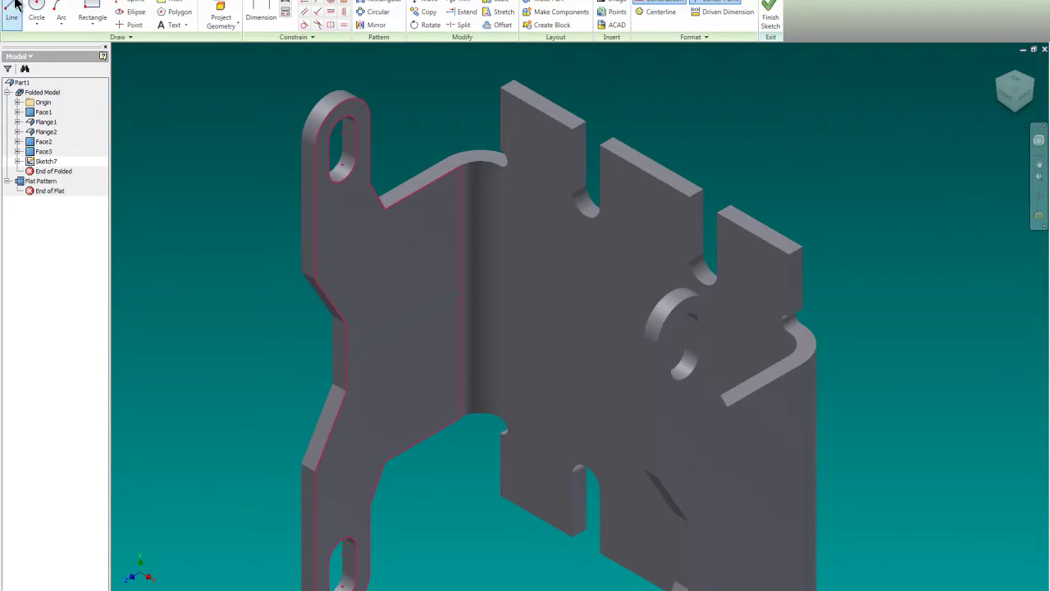
left_click(329, 221)
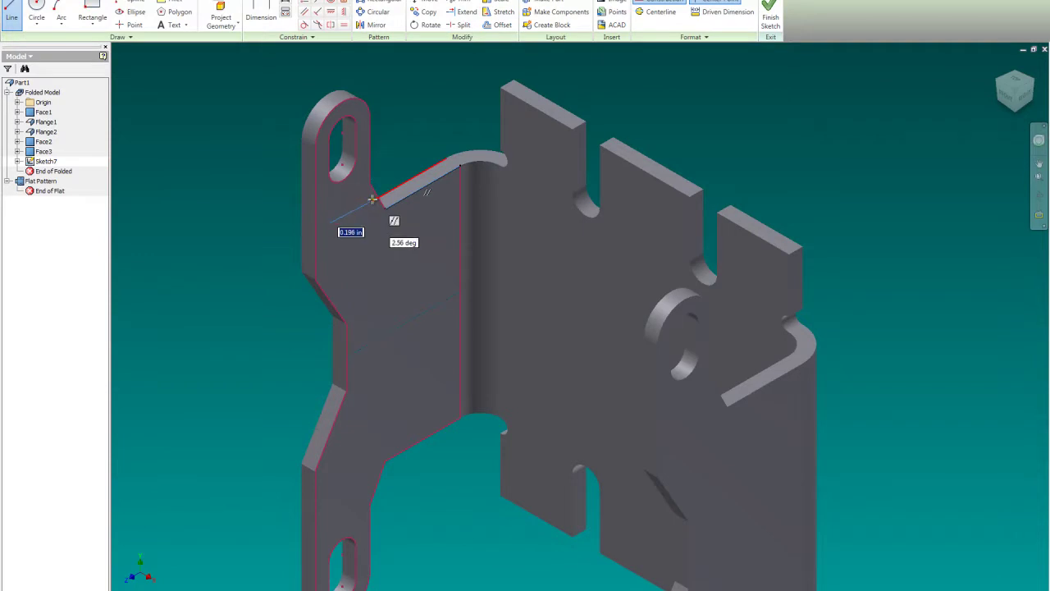
left_click(374, 198)
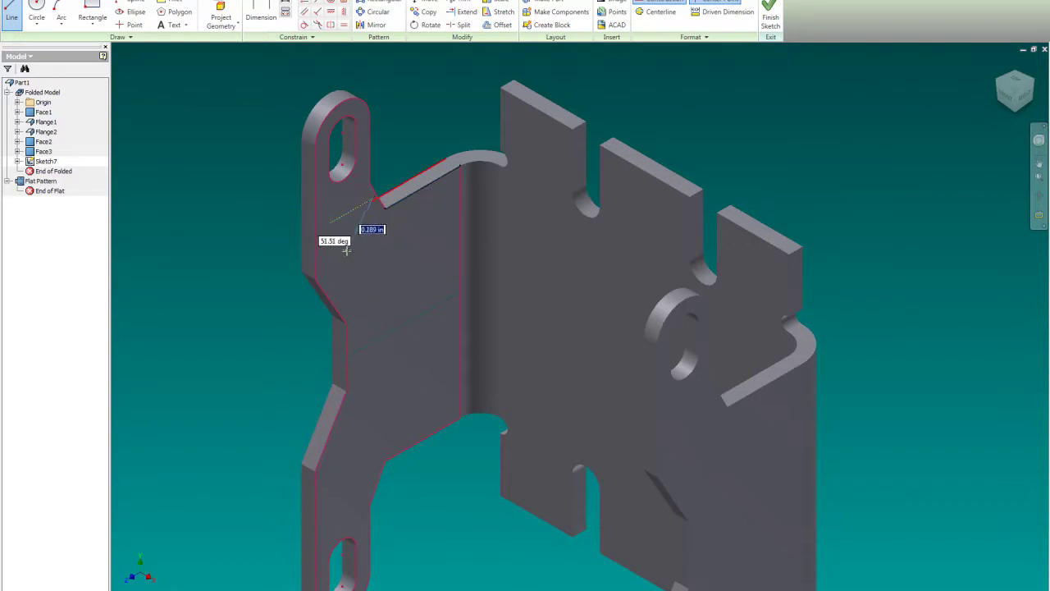
key("Escape")
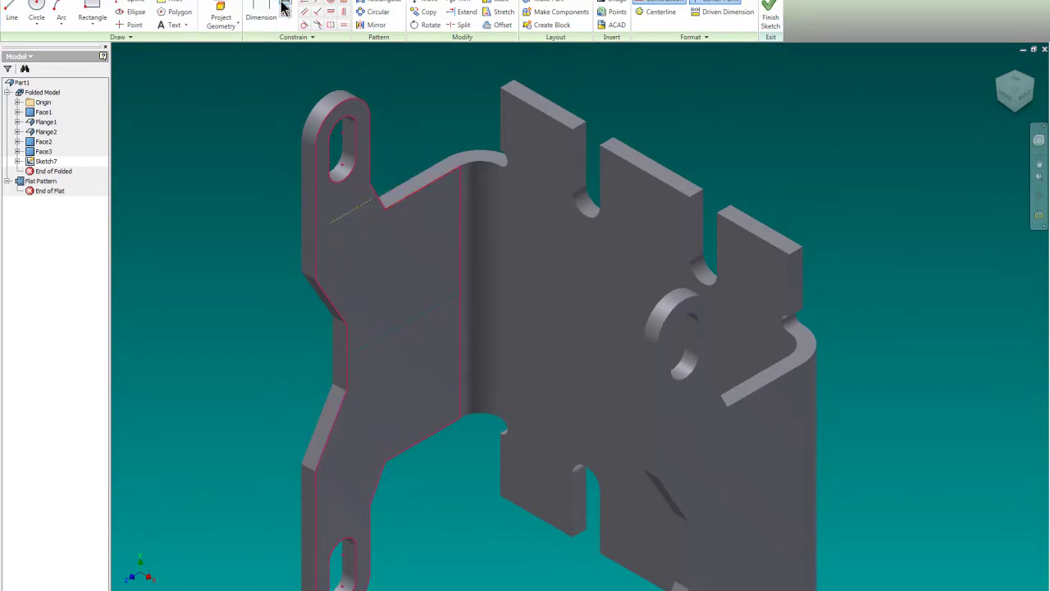
Step: Dimension the construction line's offset as 0.535 in, placed left of the part
left_click(261, 15)
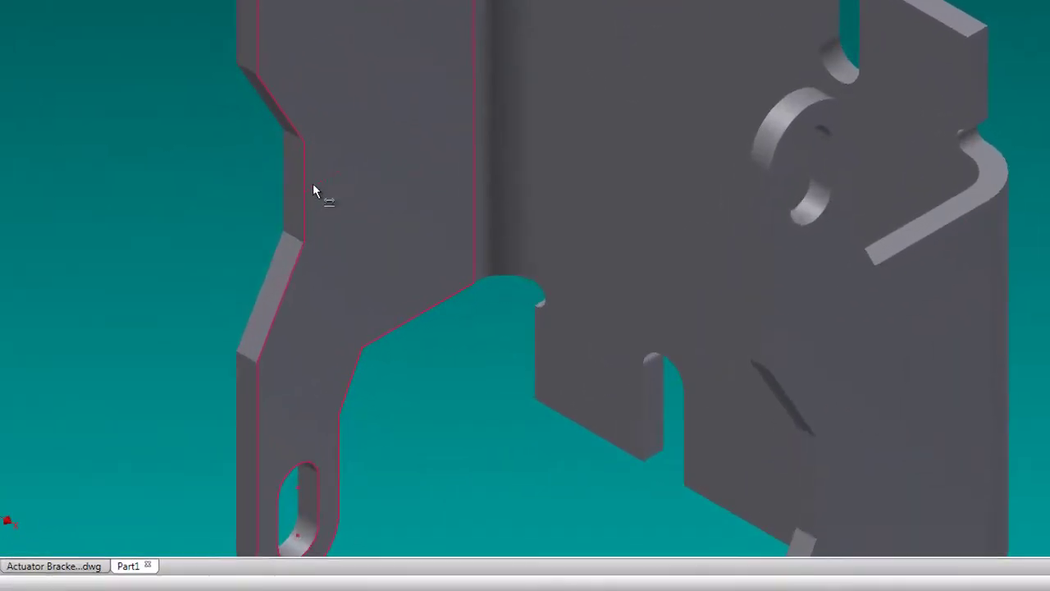
left_click(353, 354)
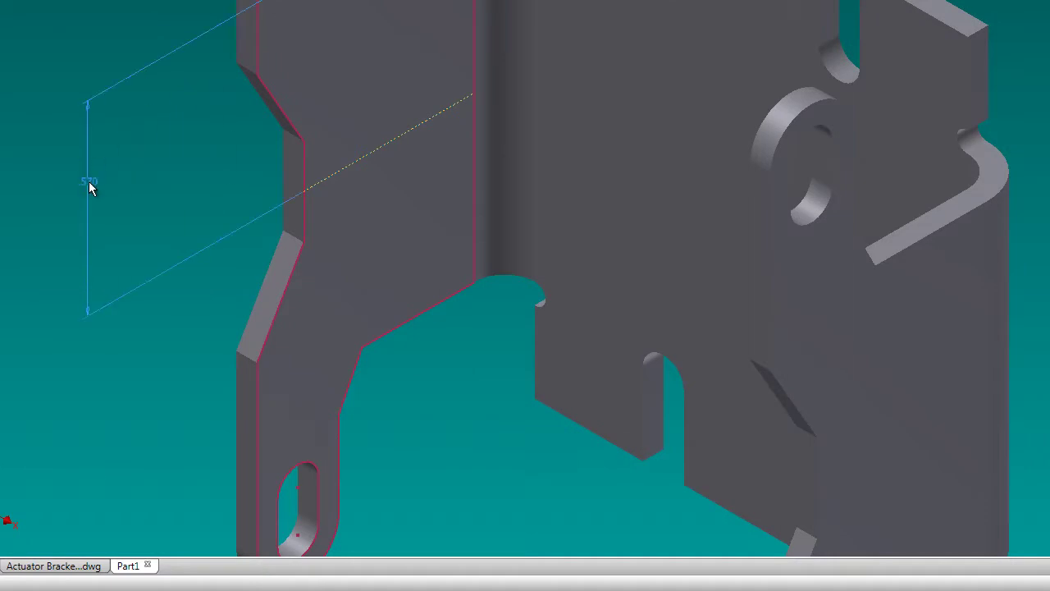
left_click(89, 182)
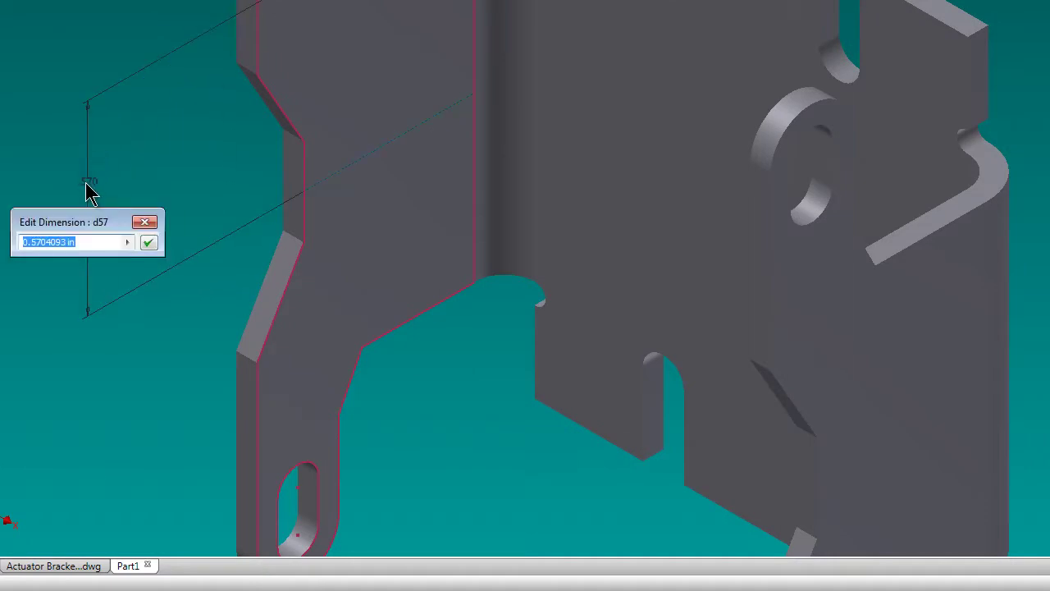
type(".535")
left_click(148, 242)
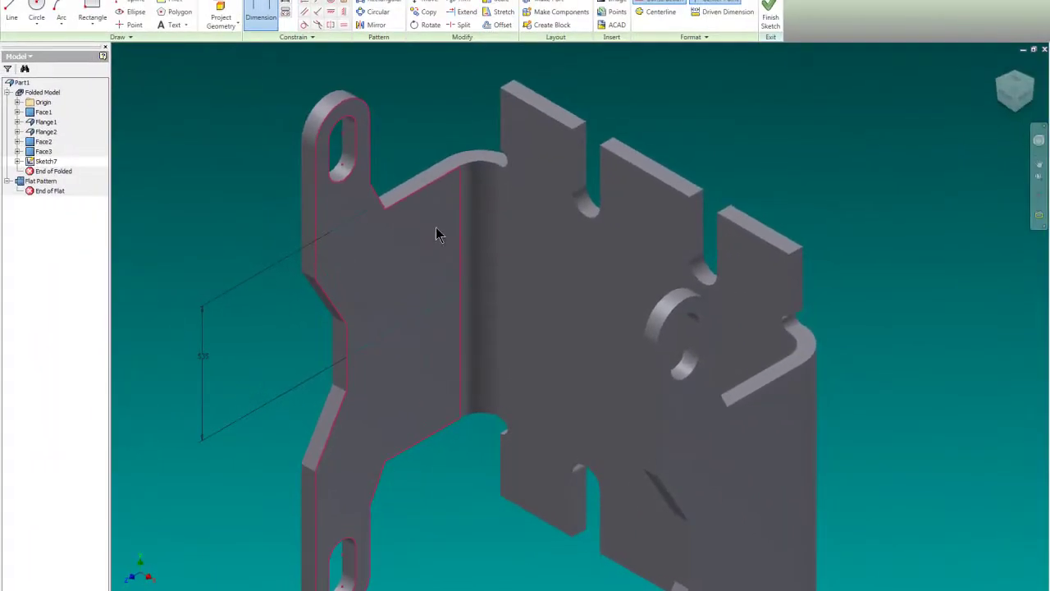
Step: Extend the construction line across the ear to the notch edge
scroll(366, 204, "up", 5)
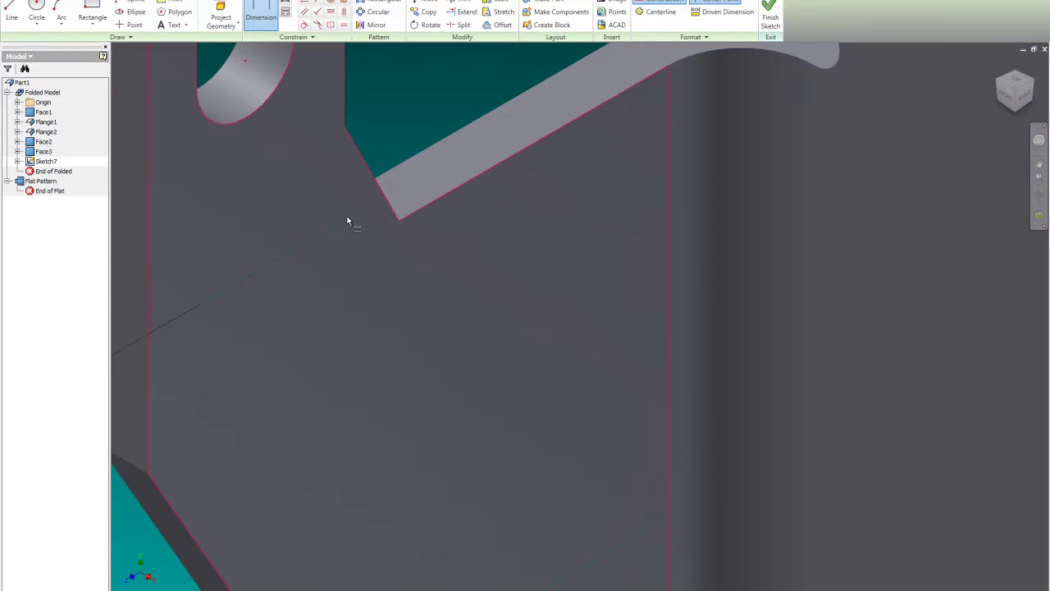
left_click(465, 12)
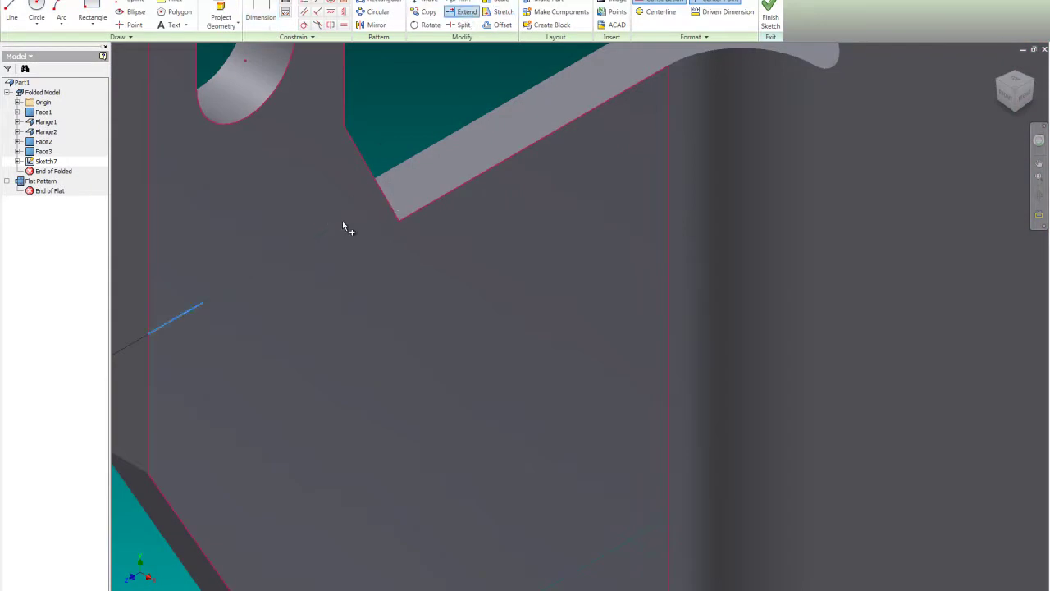
left_click(215, 299)
scroll(431, 211, "down", 2)
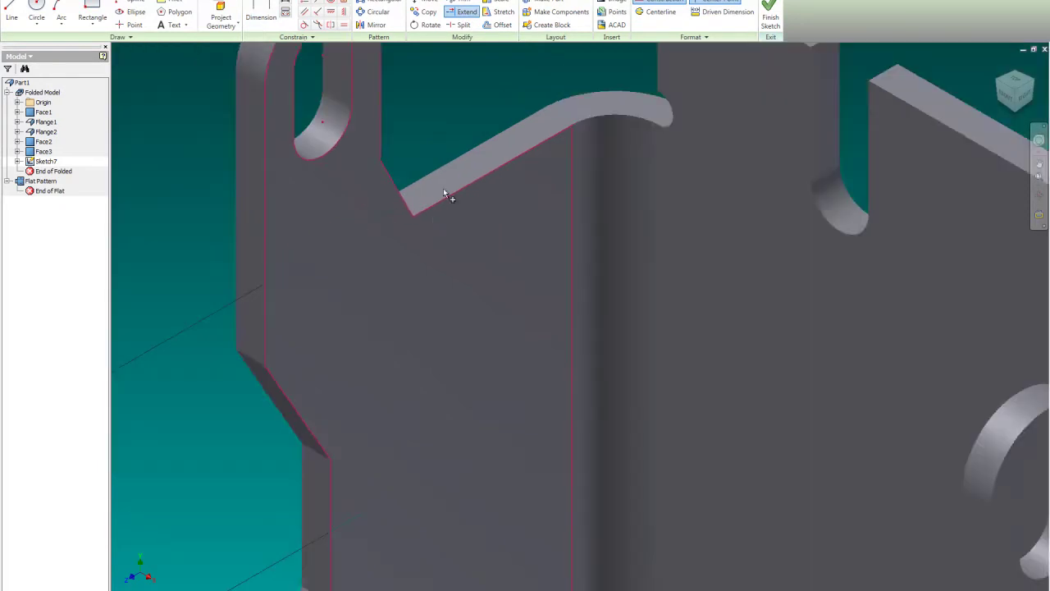
scroll(426, 238, "down", 2)
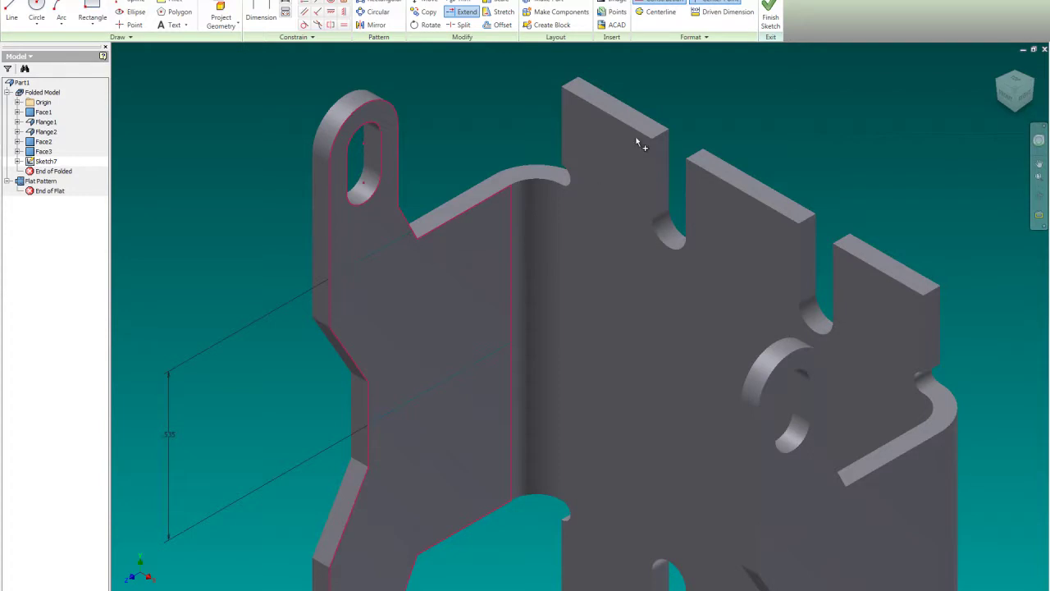
Step: Fold the left ear 90° along the sketched bend line, adjusting flip side, direction and fold location
left_click(772, 13)
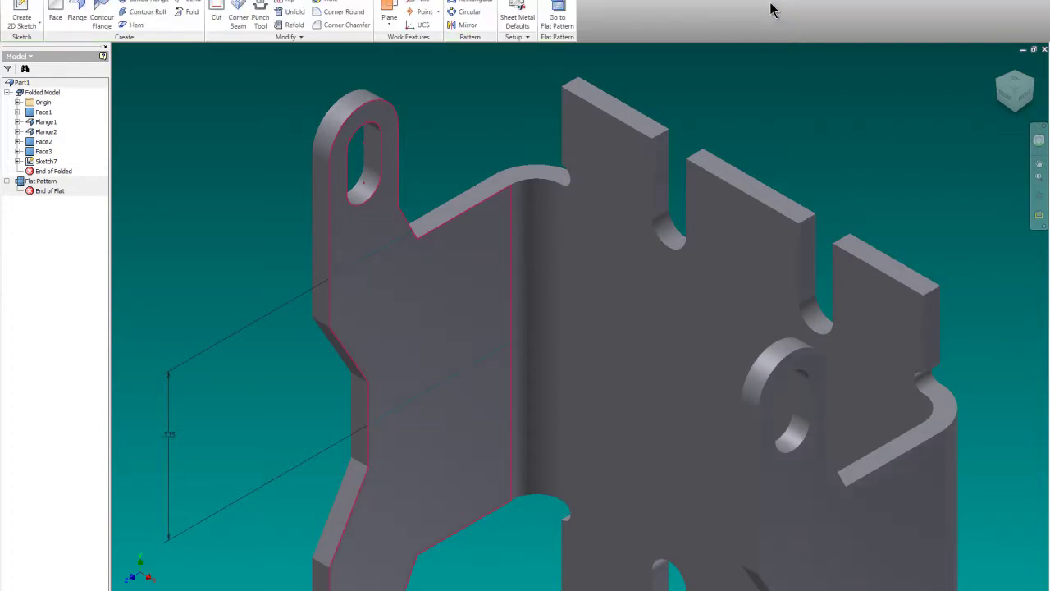
left_click(202, 13)
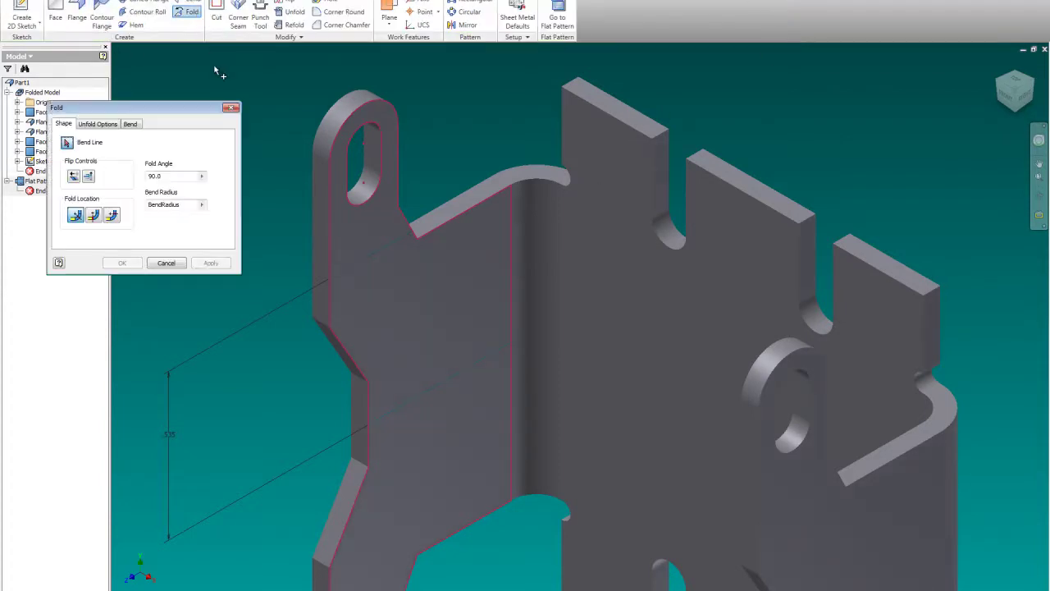
left_click(362, 258)
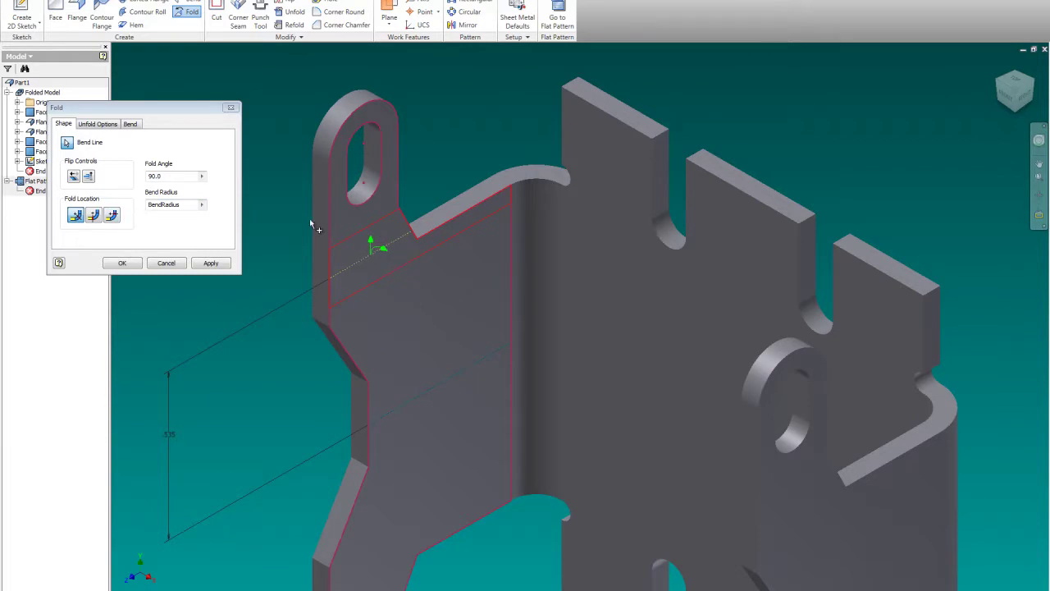
left_click(79, 175)
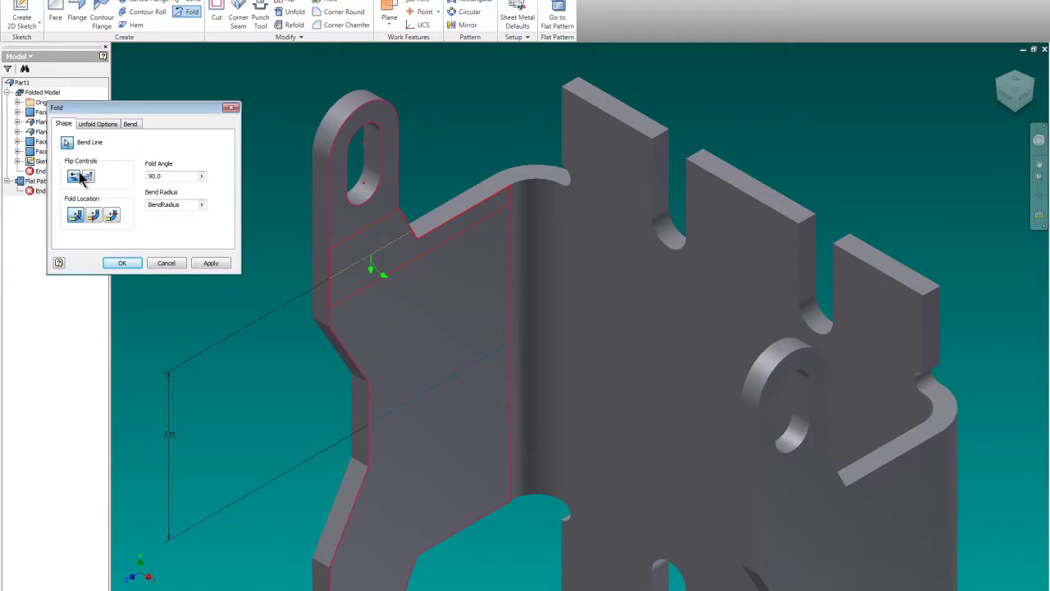
left_click(78, 178)
left_click(91, 179)
left_click(90, 179)
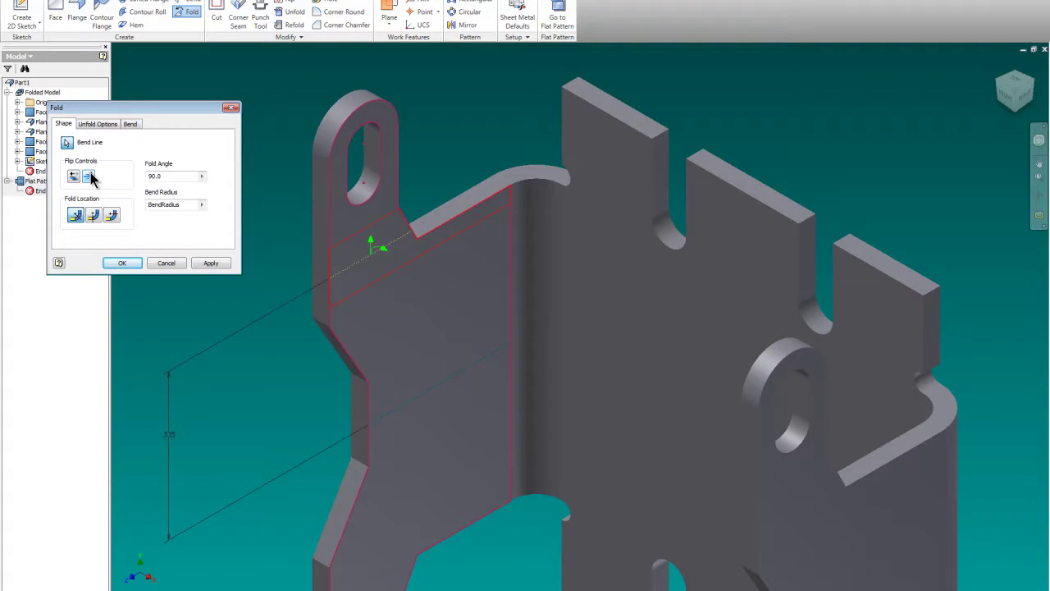
left_click(111, 215)
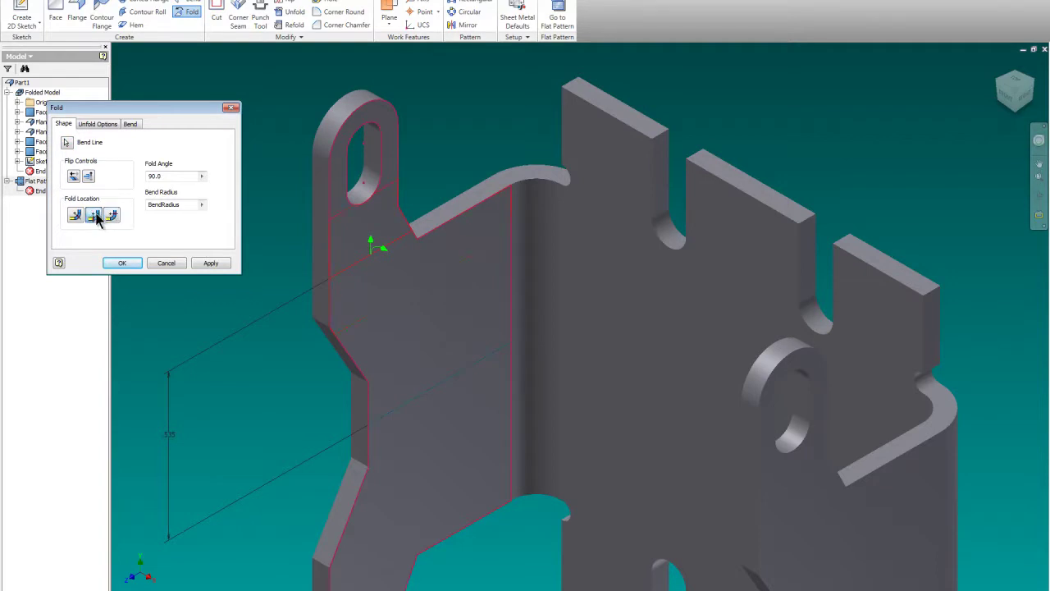
left_click(96, 215)
left_click(131, 124)
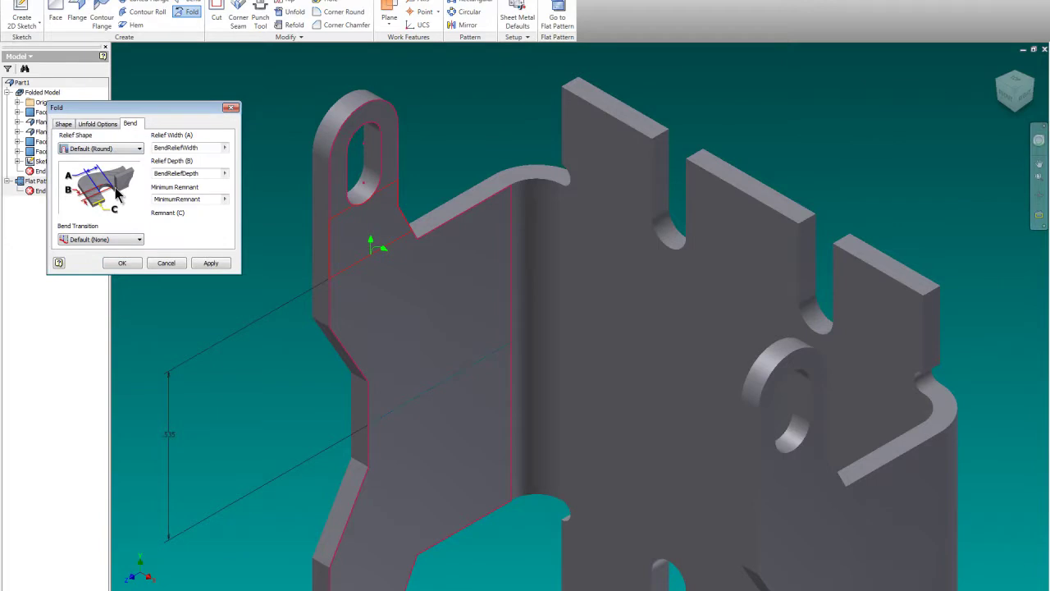
left_click(215, 262)
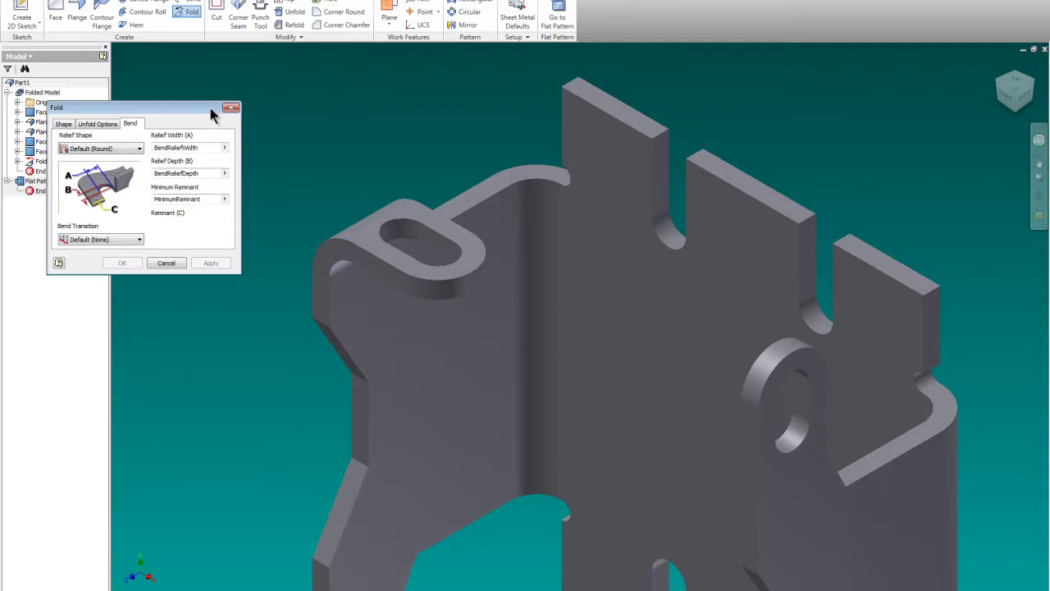
Step: Close the Fold dialog and make the YZ origin plane visible, checking front and isometric views
left_click(231, 109)
scroll(460, 72, "up", 2)
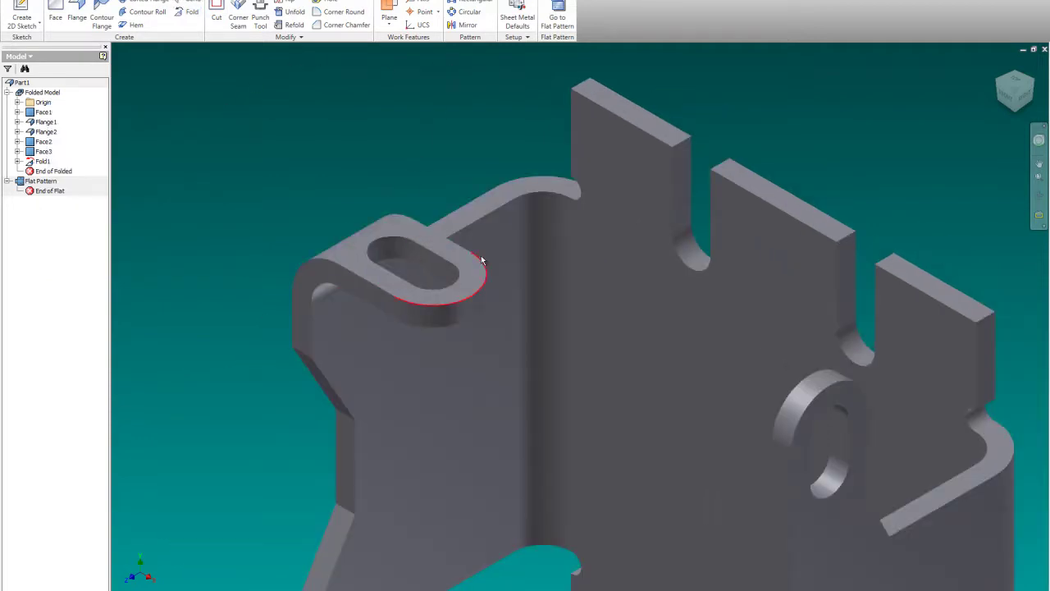
left_click(1005, 87)
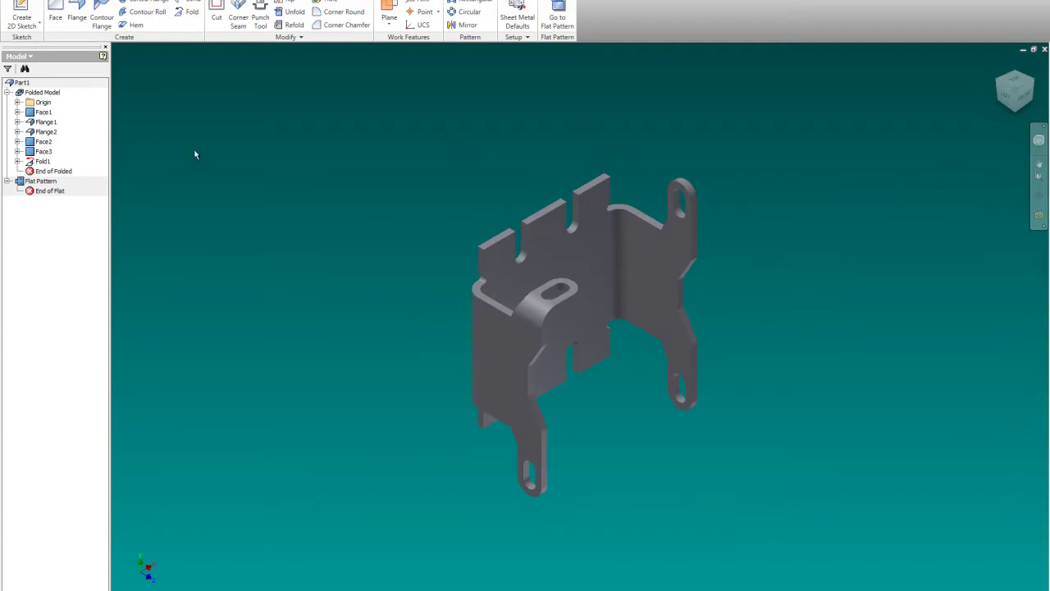
left_click(17, 102)
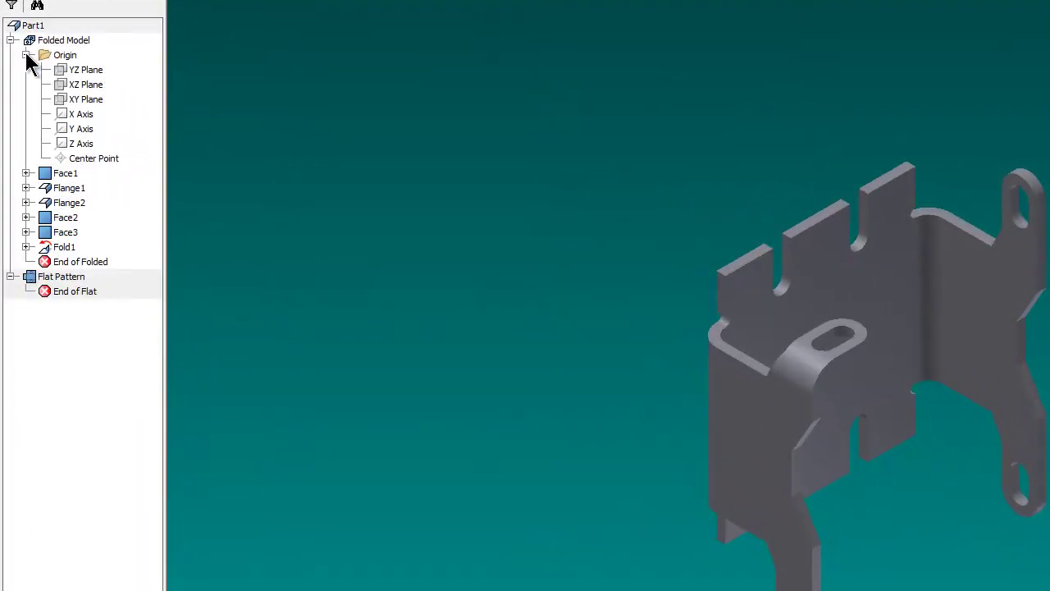
left_click(95, 76)
right_click(93, 76)
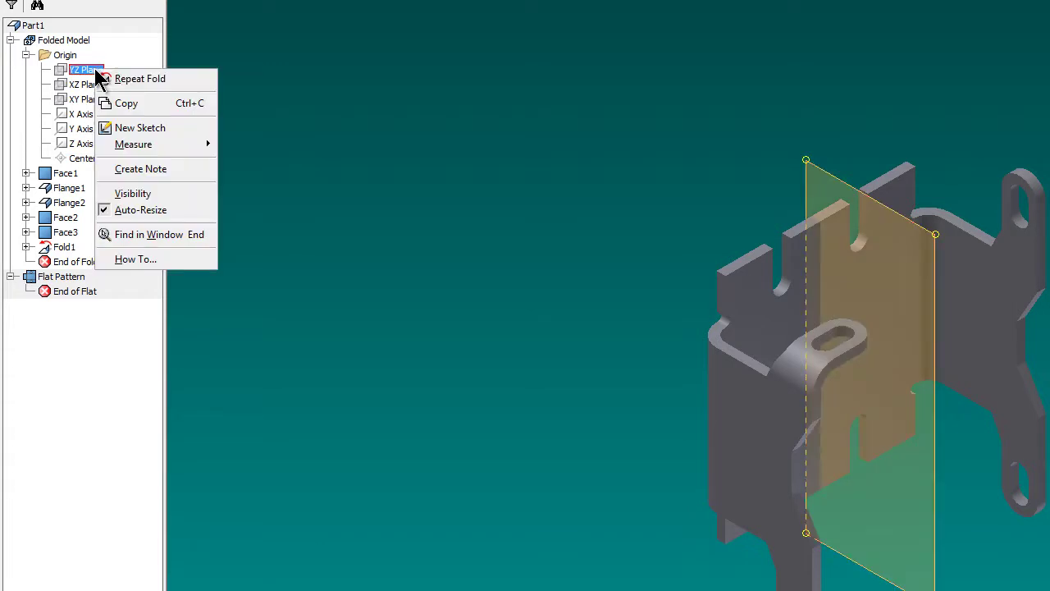
left_click(139, 196)
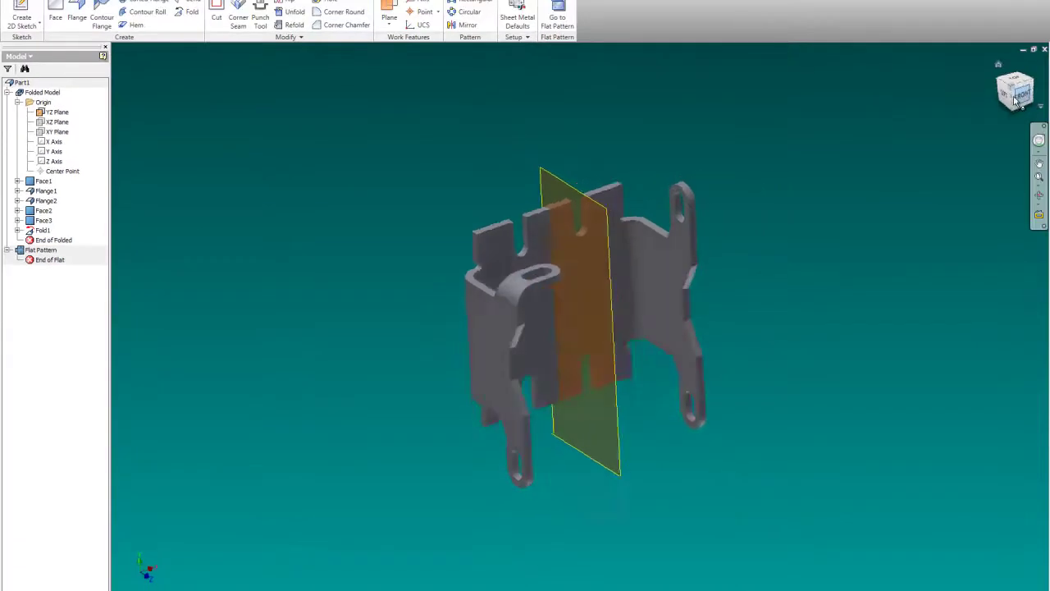
left_click(1017, 99)
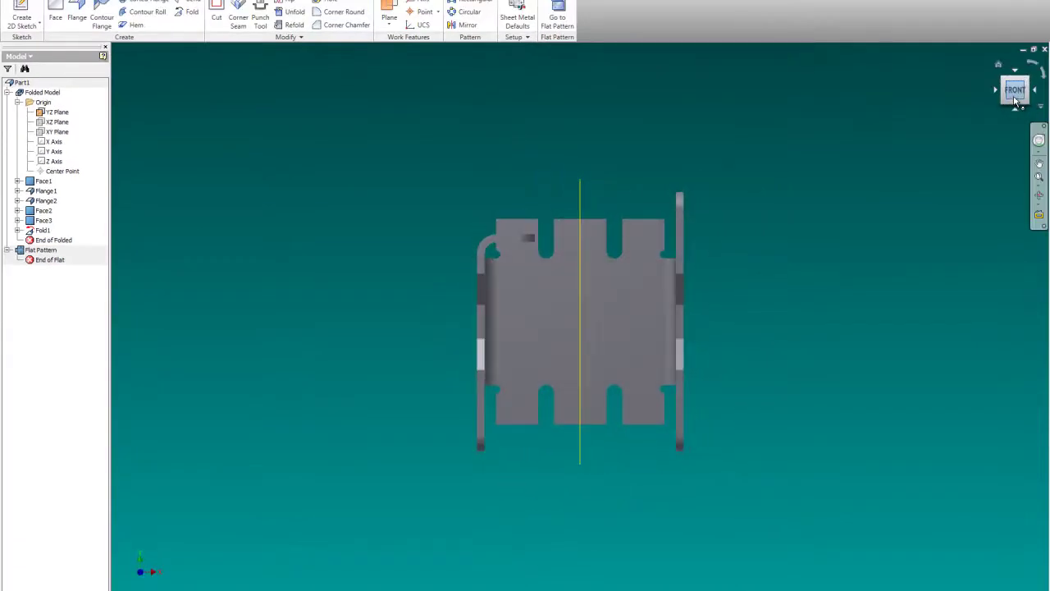
left_click(1005, 79)
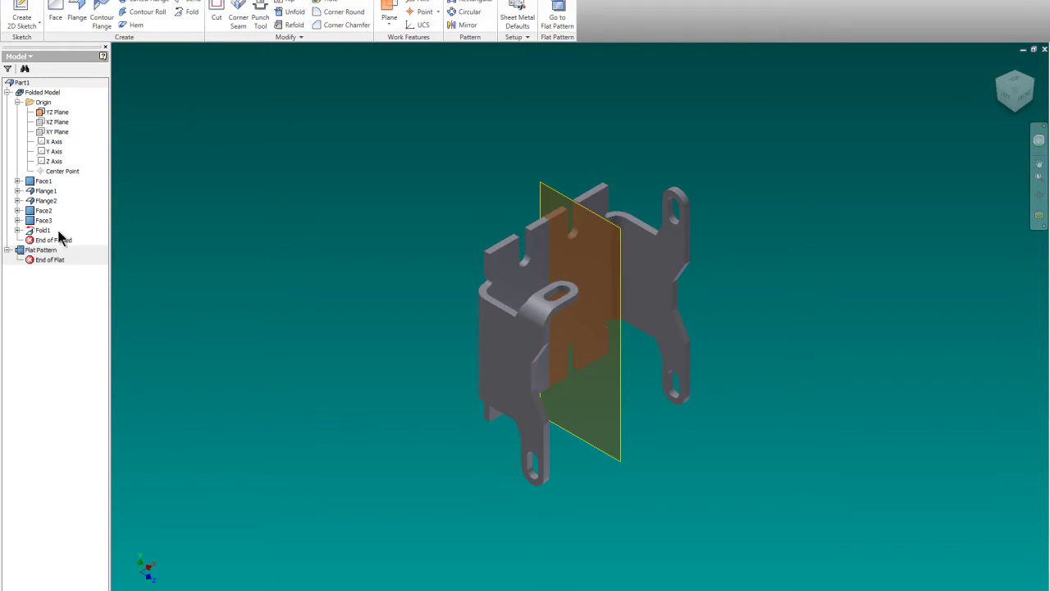
Step: Inspect the flat pattern, then return to the folded part in an angled view
right_click(51, 251)
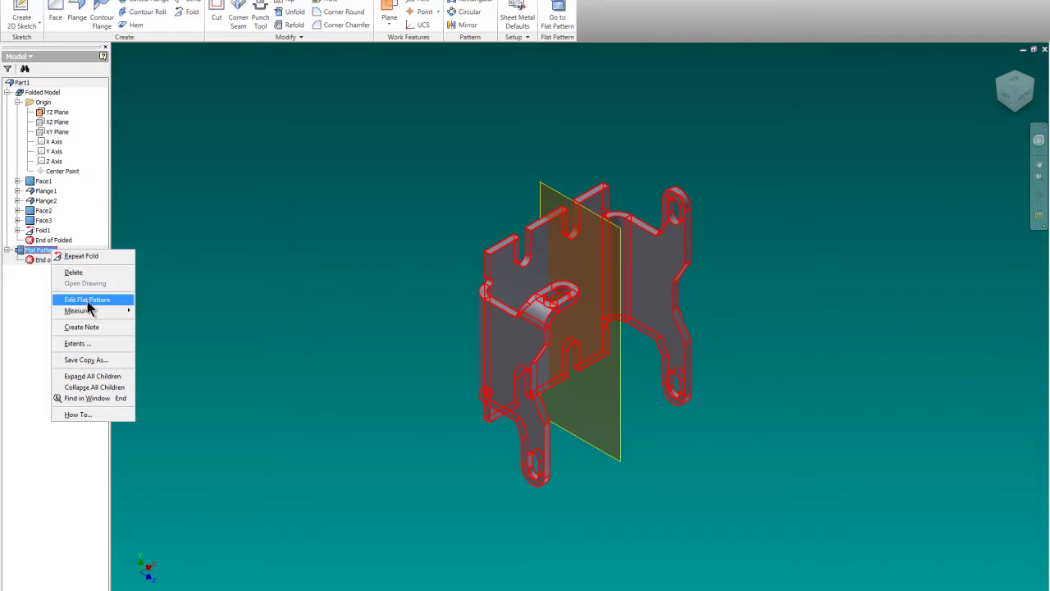
left_click(89, 301)
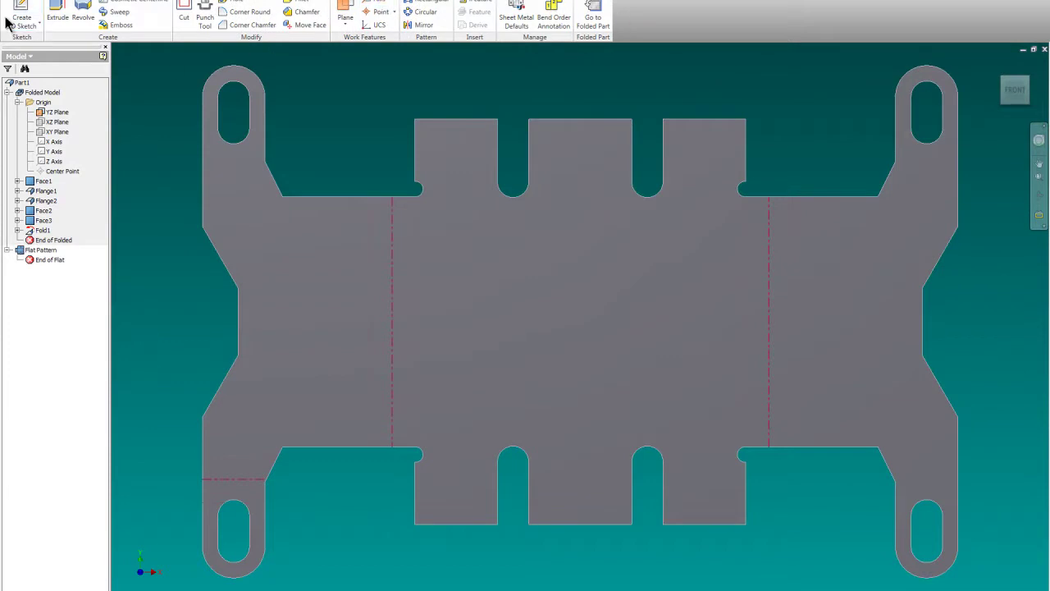
left_click(593, 16)
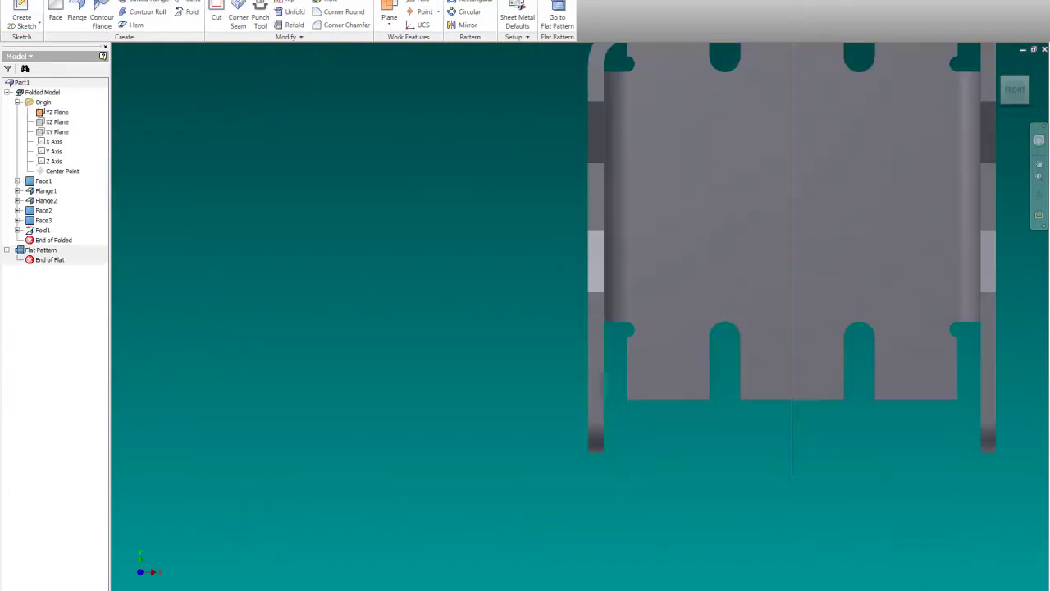
scroll(656, 432, "down", 2)
scroll(657, 432, "up", 3)
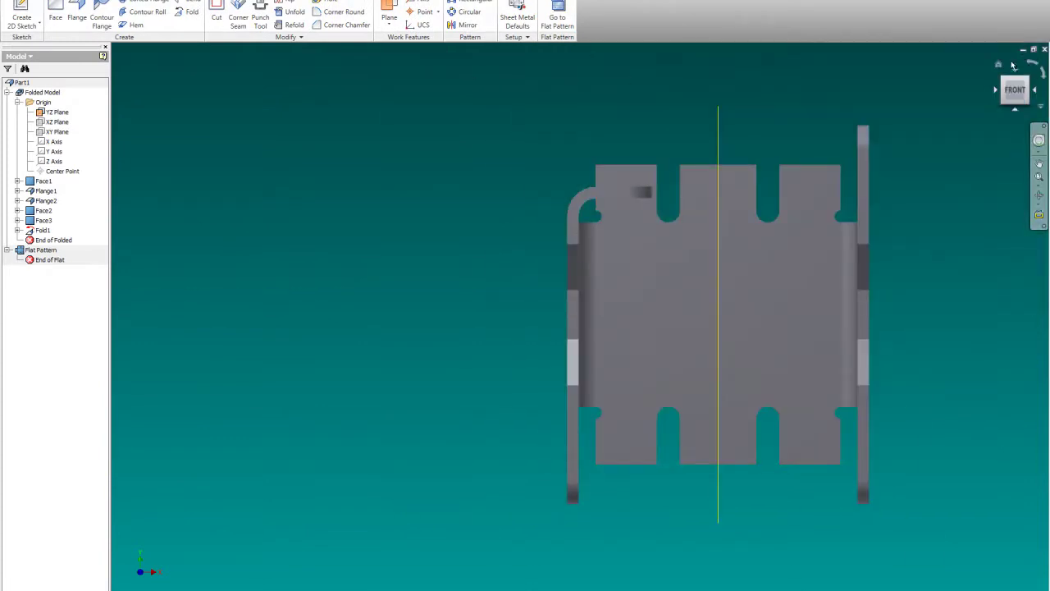
left_click(1000, 66)
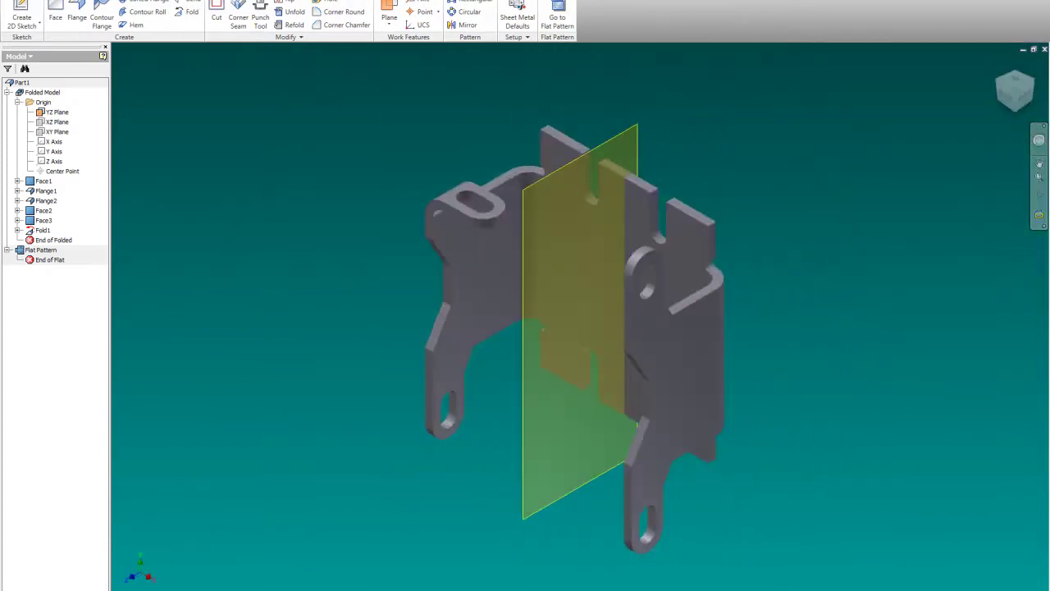
Step: Edit Fold1 and flip its controls so the slotted ear bends the opposite way
right_click(47, 234)
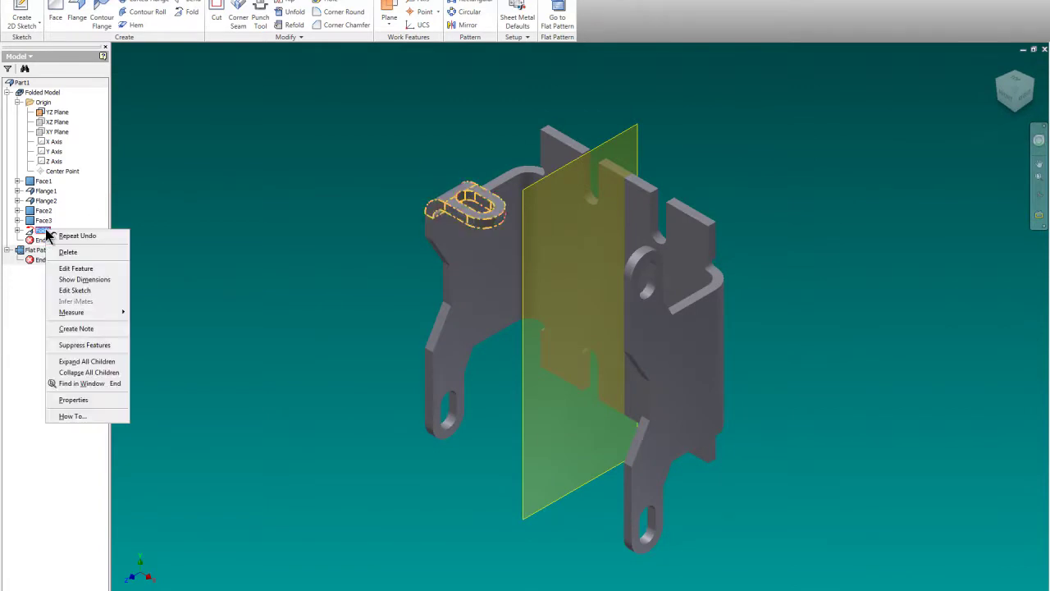
left_click(96, 271)
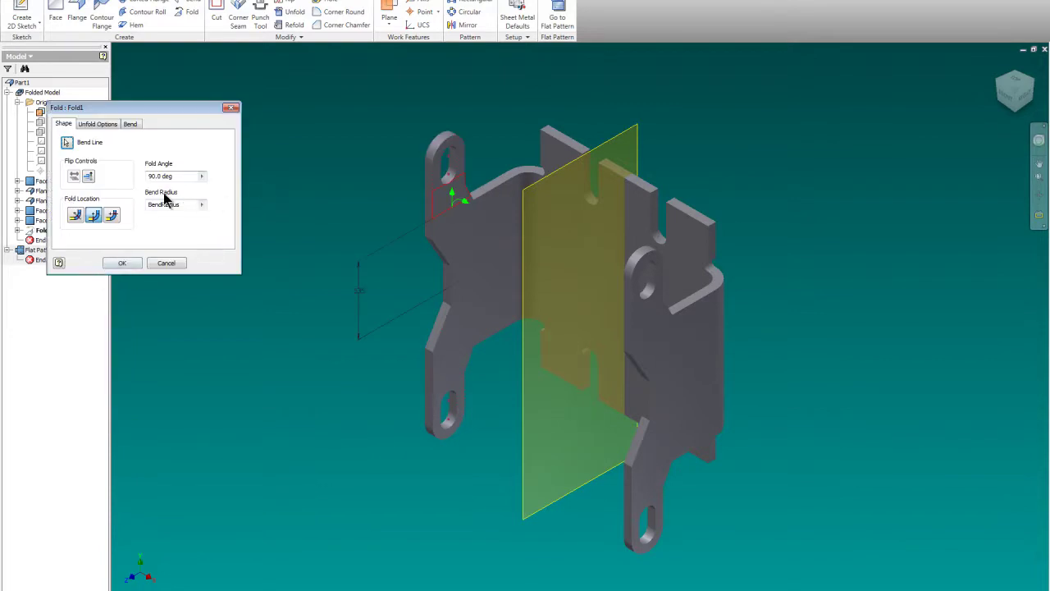
left_click(90, 176)
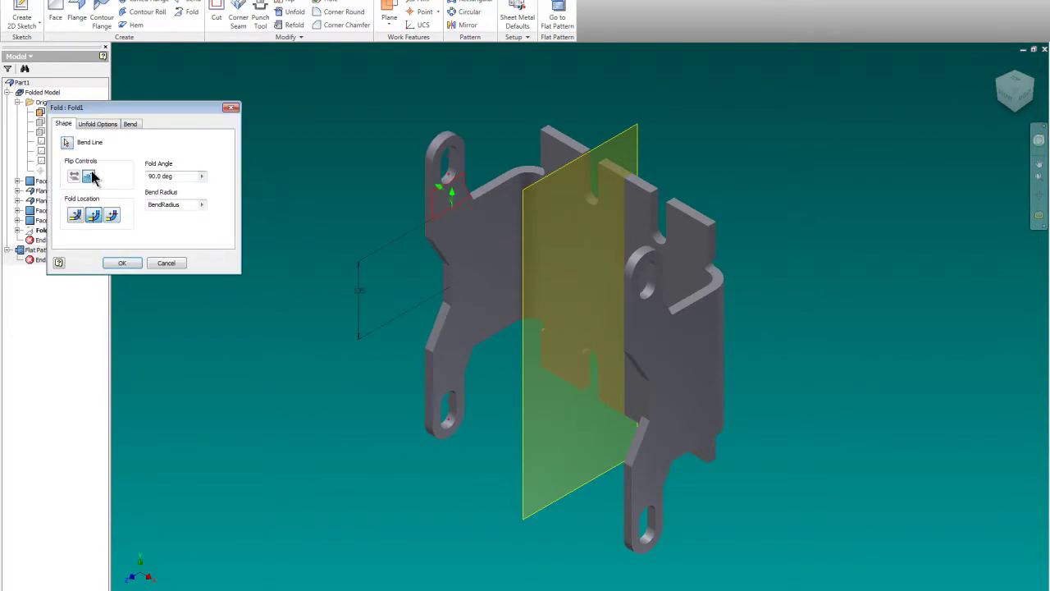
left_click(121, 262)
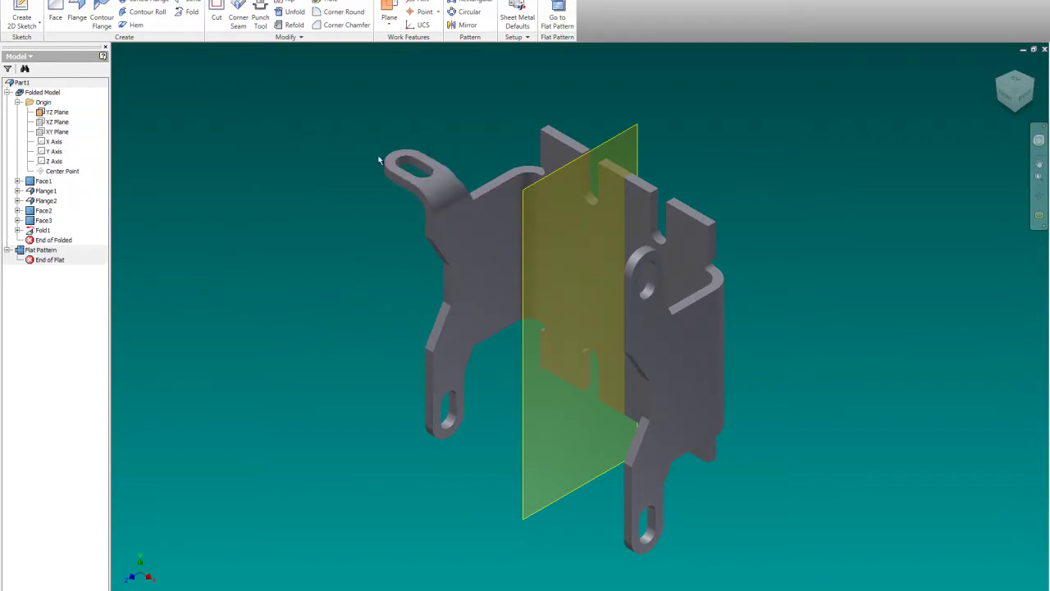
Step: Mirror Fold1 across the YZ Plane to fold the opposite ear identically
left_click(1000, 85)
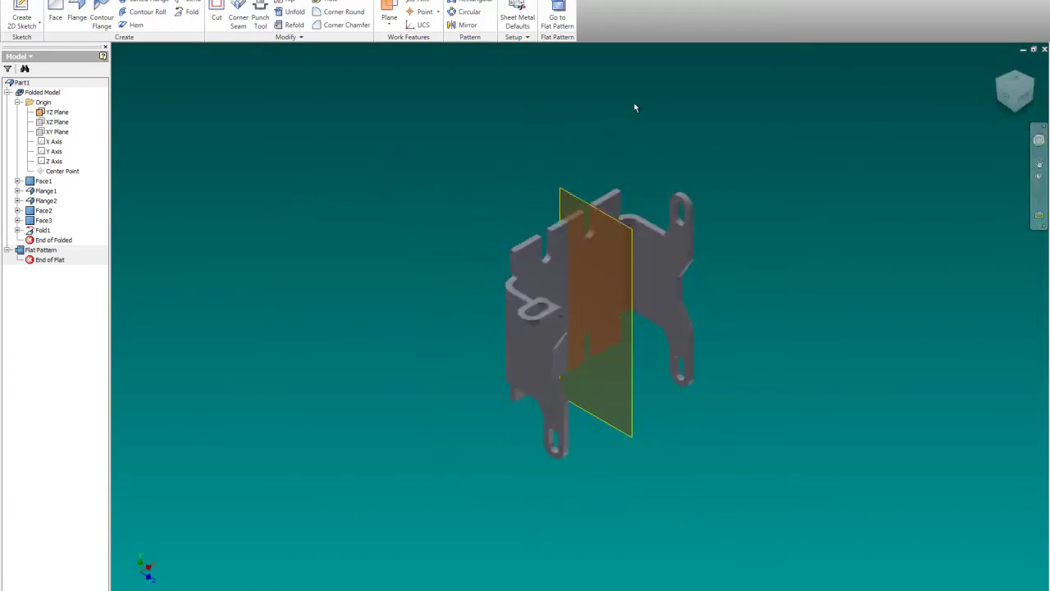
left_click(467, 24)
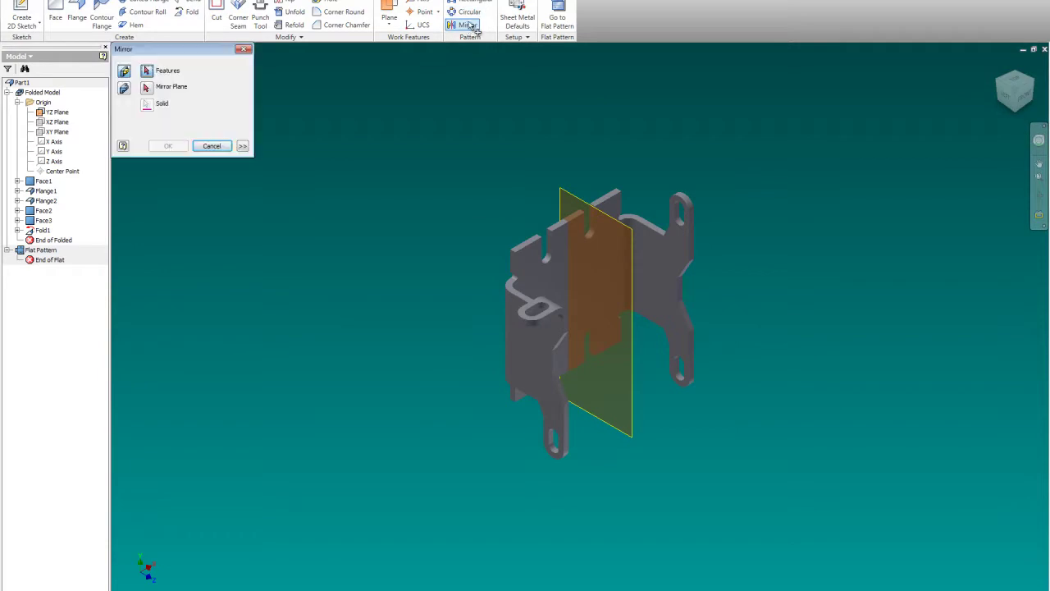
left_click(542, 318)
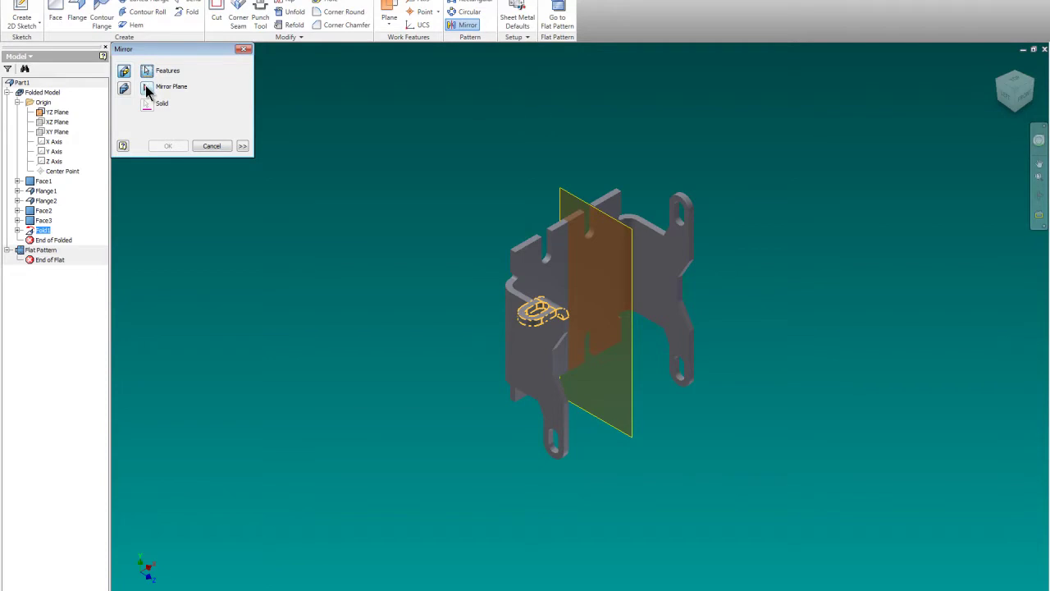
left_click(147, 88)
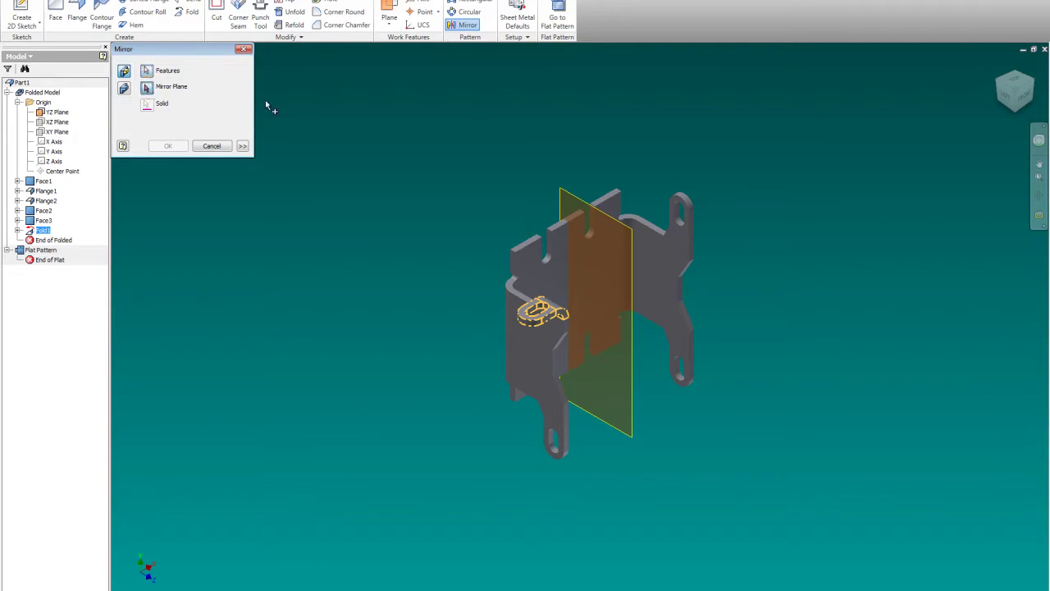
left_click(575, 203)
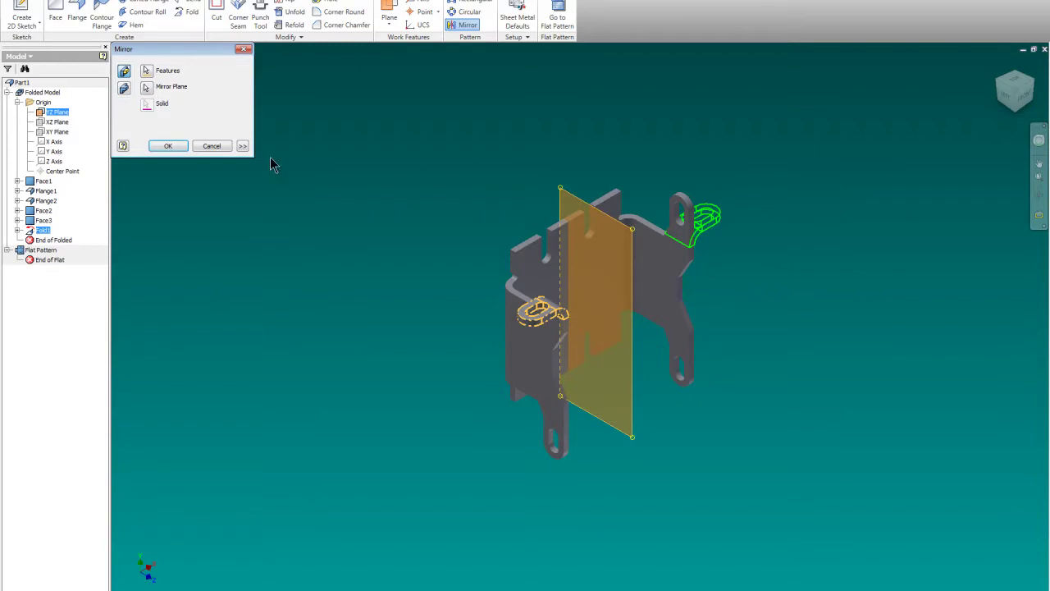
left_click(169, 146)
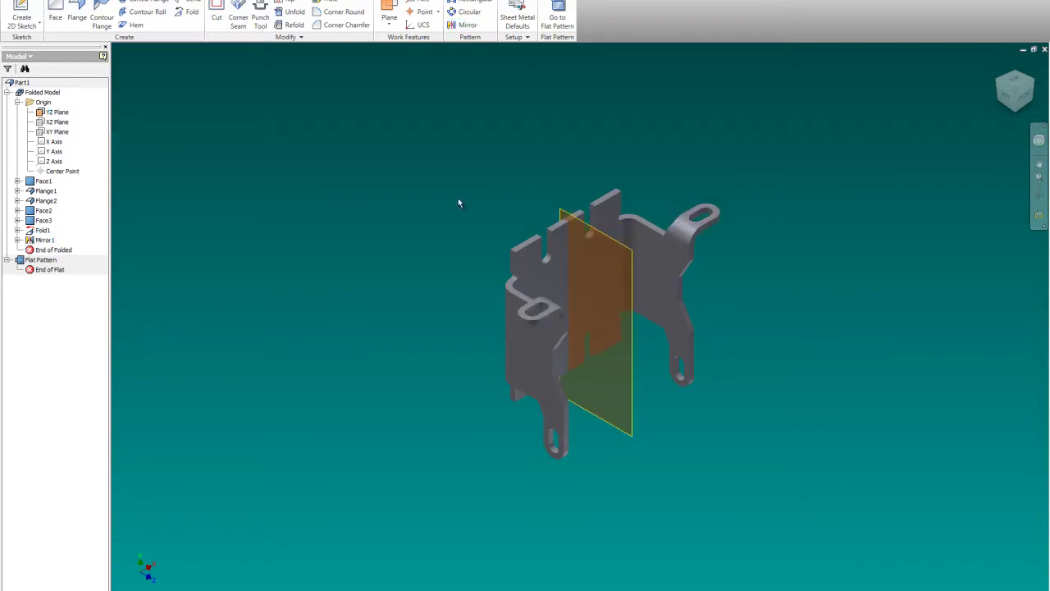
left_click(1038, 87)
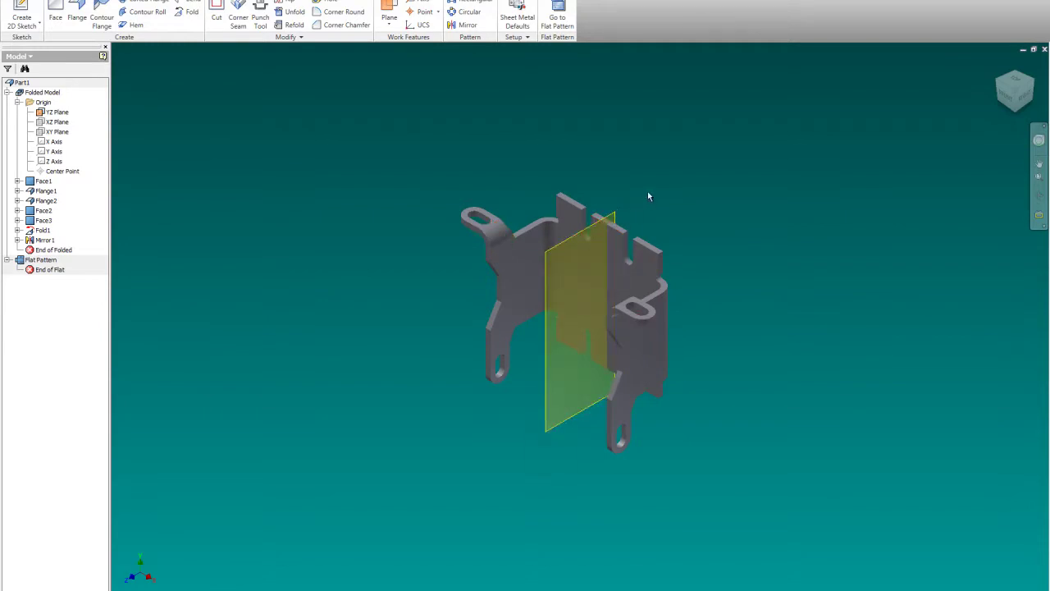
Step: Turn off the YZ work plane's visibility and switch to the ViewCube FRONT view
left_click(611, 218)
right_click(612, 217)
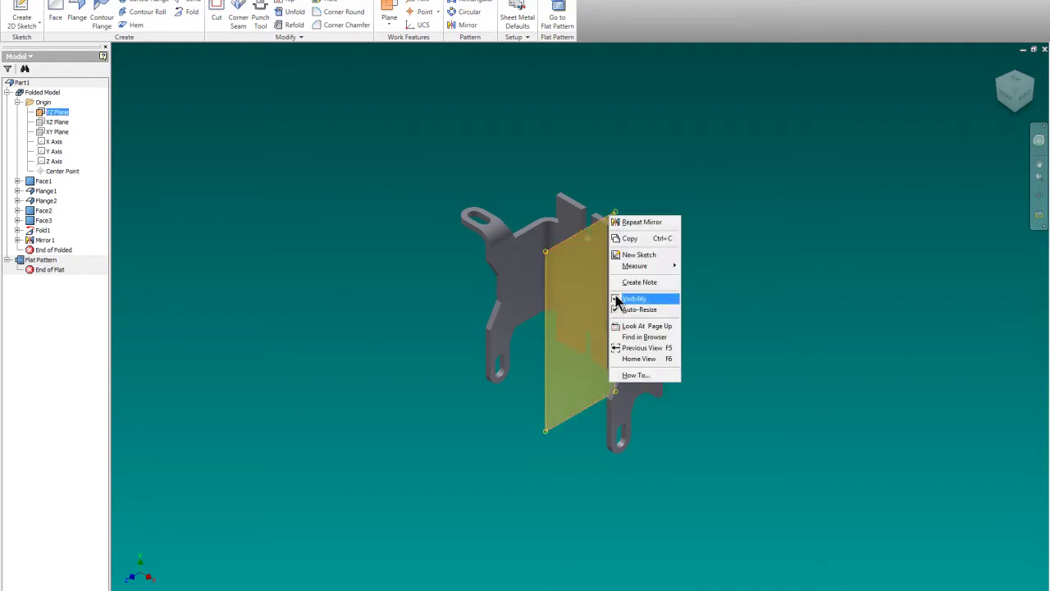
left_click(634, 298)
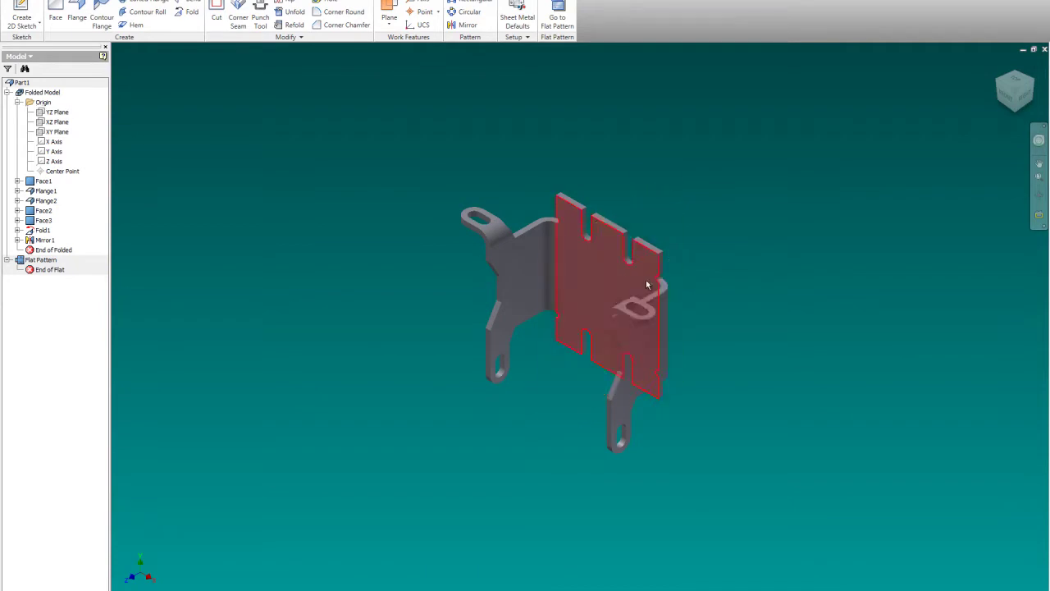
left_click(1006, 97)
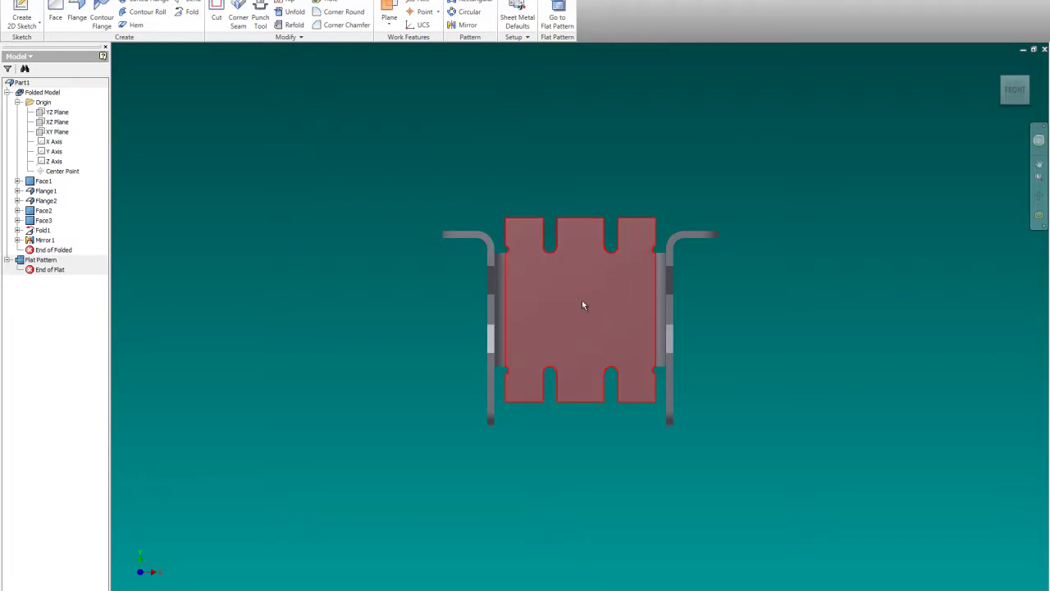
Step: Start a new sketch on the bracket's central face
right_click(649, 96)
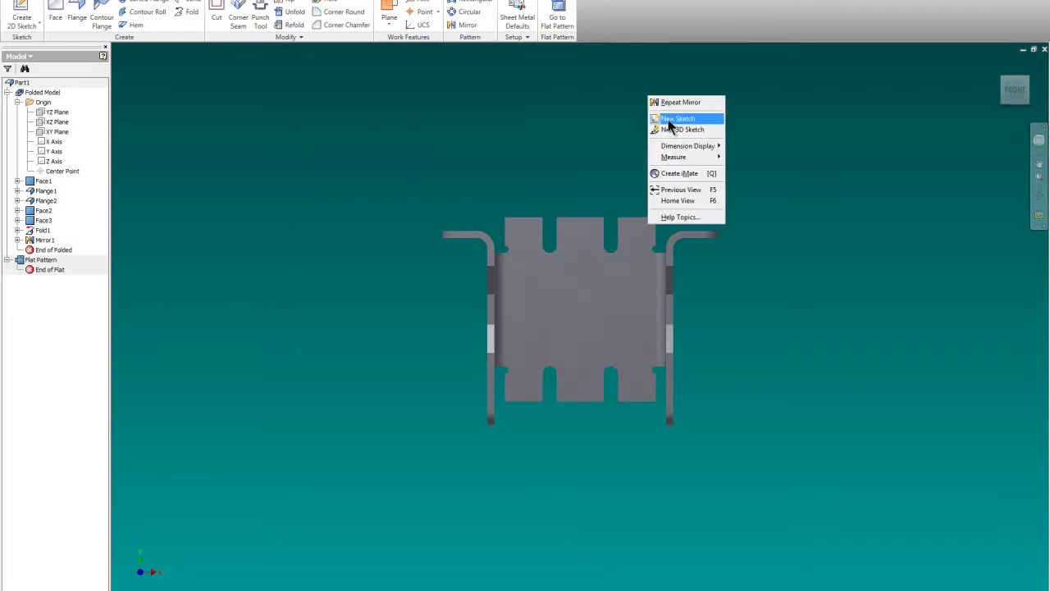
left_click(668, 119)
left_click(564, 330)
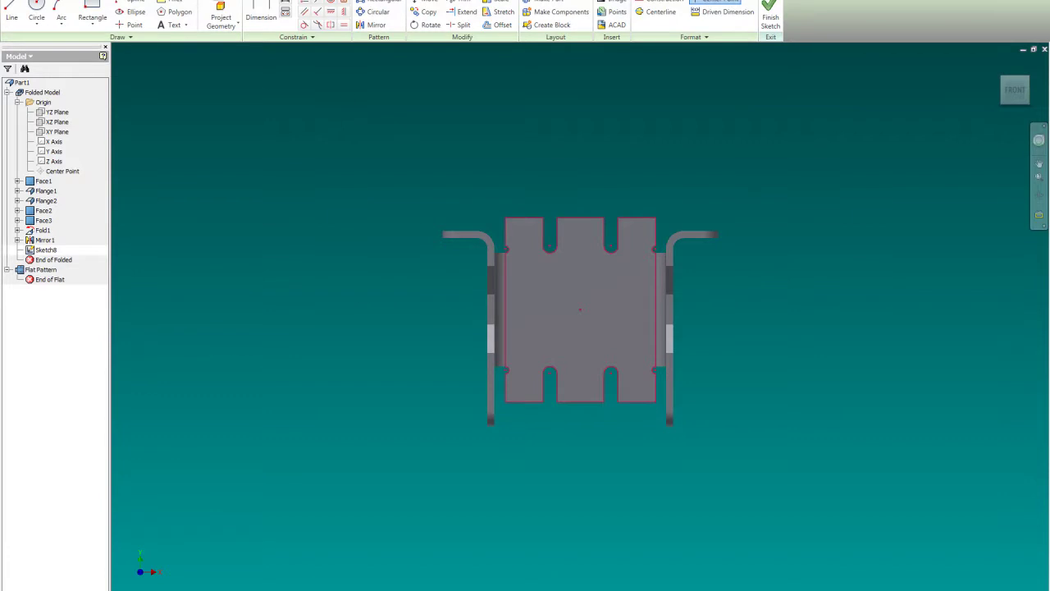
Step: Draw a .750 diameter circle at the sketch origin and finish the sketch
left_click(37, 7)
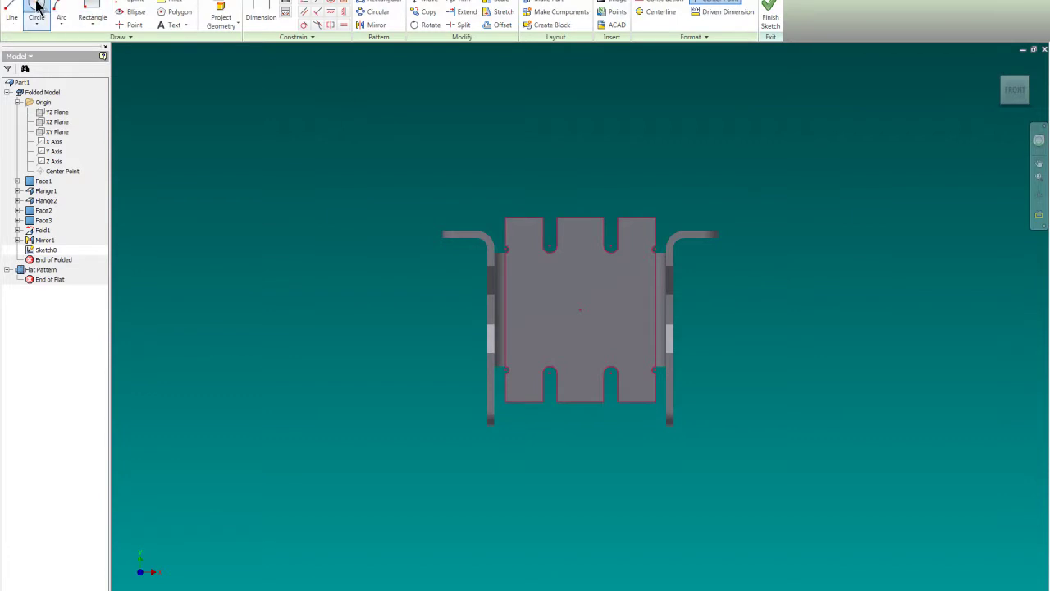
left_click(579, 310)
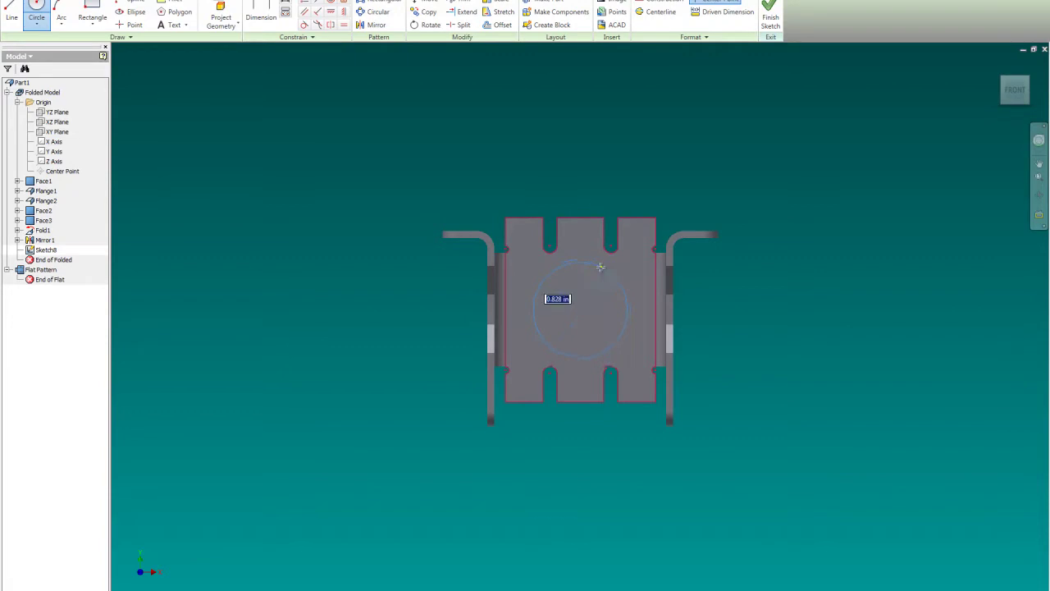
type("1.")
type("75")
key("Return")
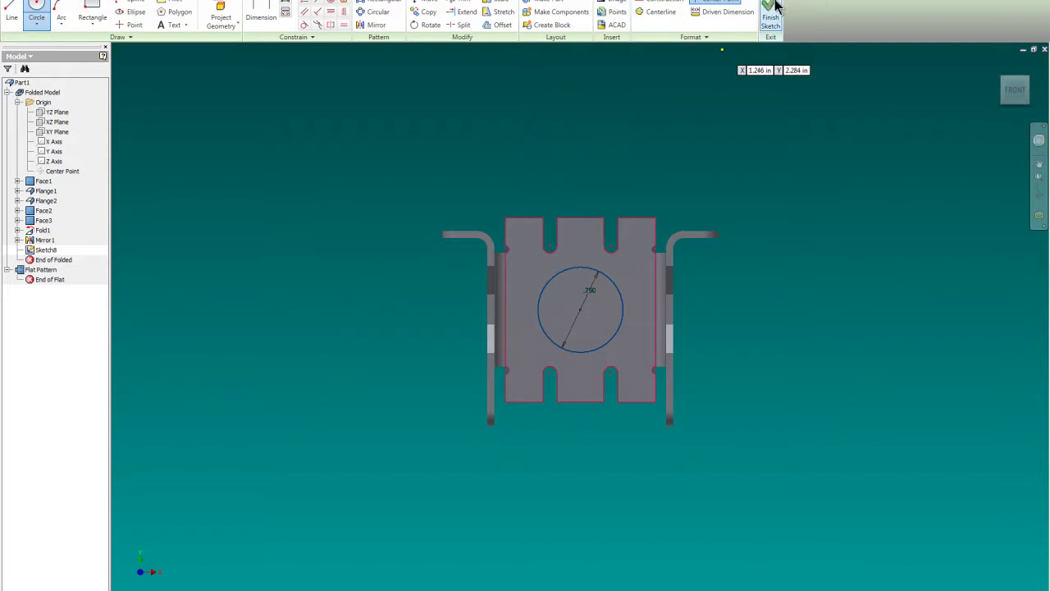
left_click(770, 13)
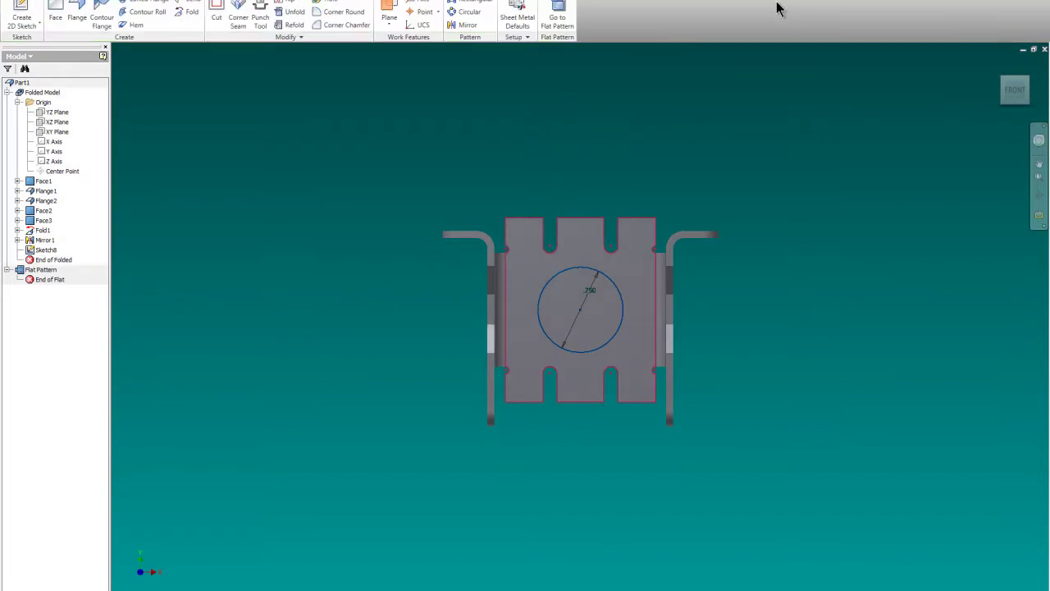
Step: Cut the .750 circle through the central face, then view isometric and Left
left_click(218, 13)
left_click(605, 294)
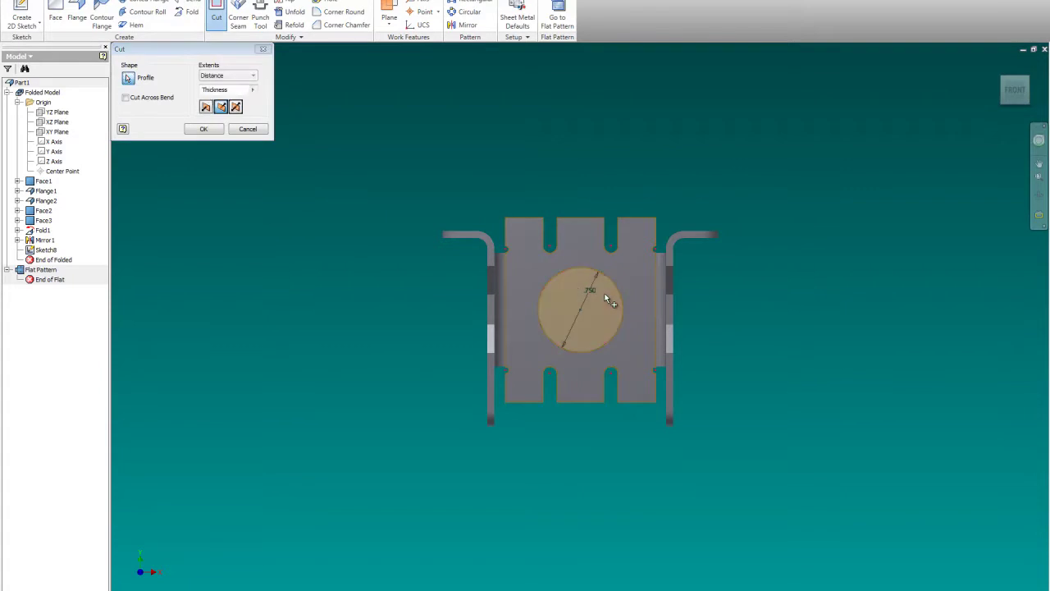
left_click(206, 128)
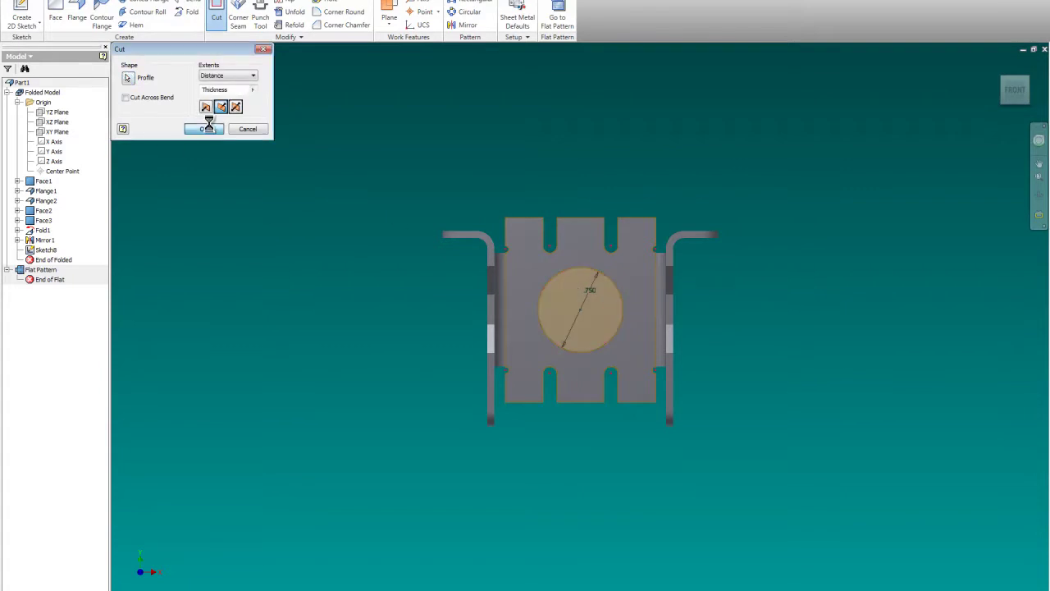
left_click(1002, 82)
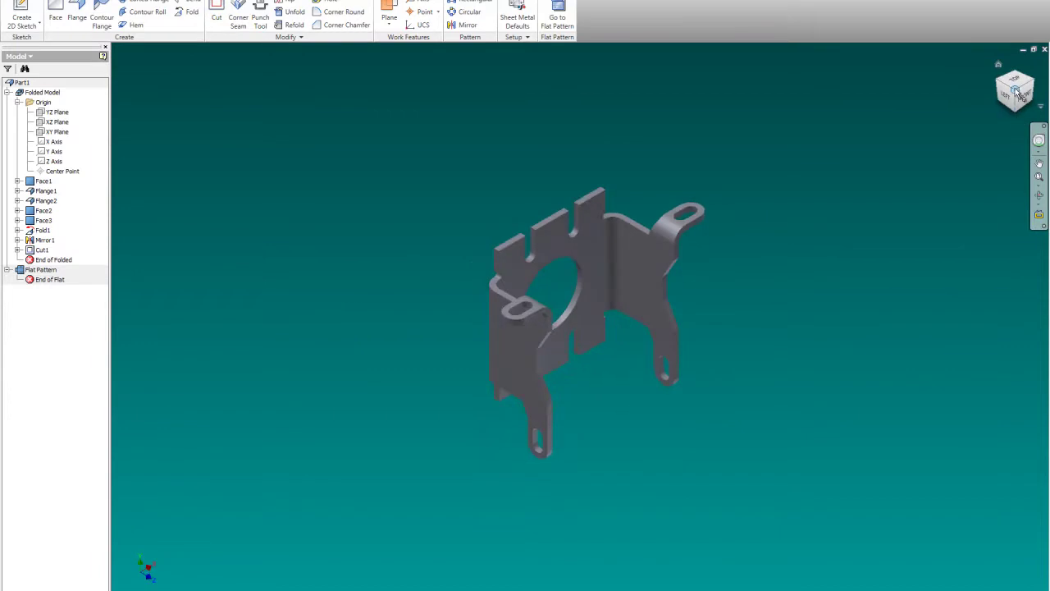
left_click(1008, 100)
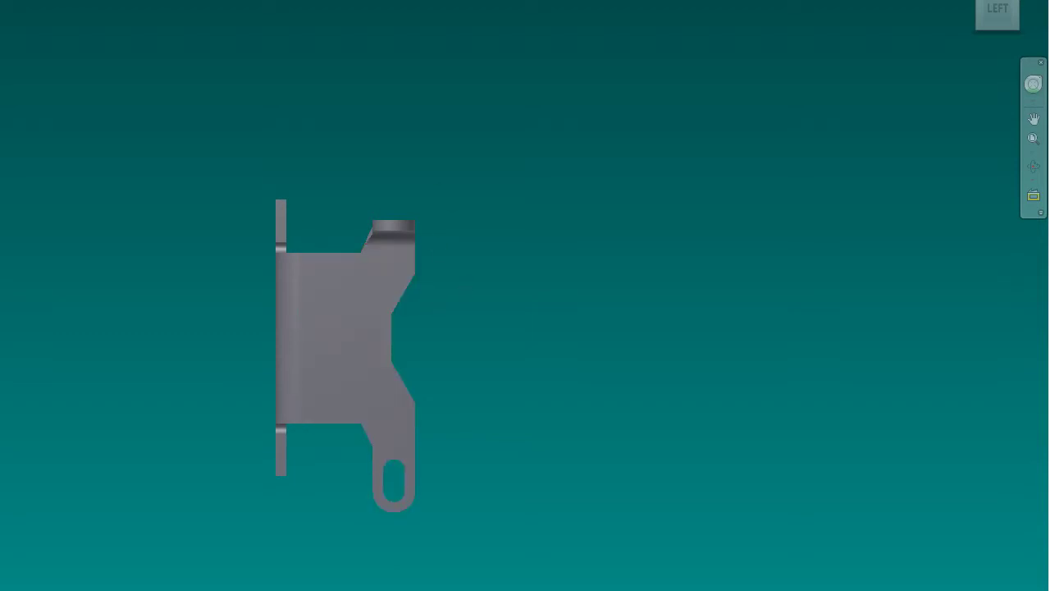
Step: Start a new sketch on the bracket's side face
right_click(145, 54)
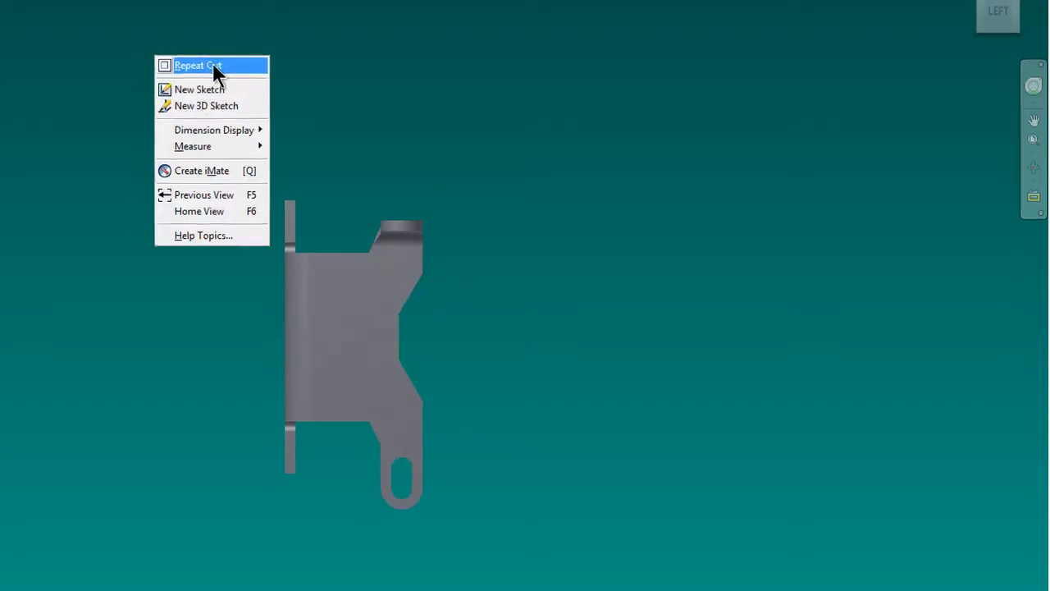
left_click(232, 92)
left_click(365, 357)
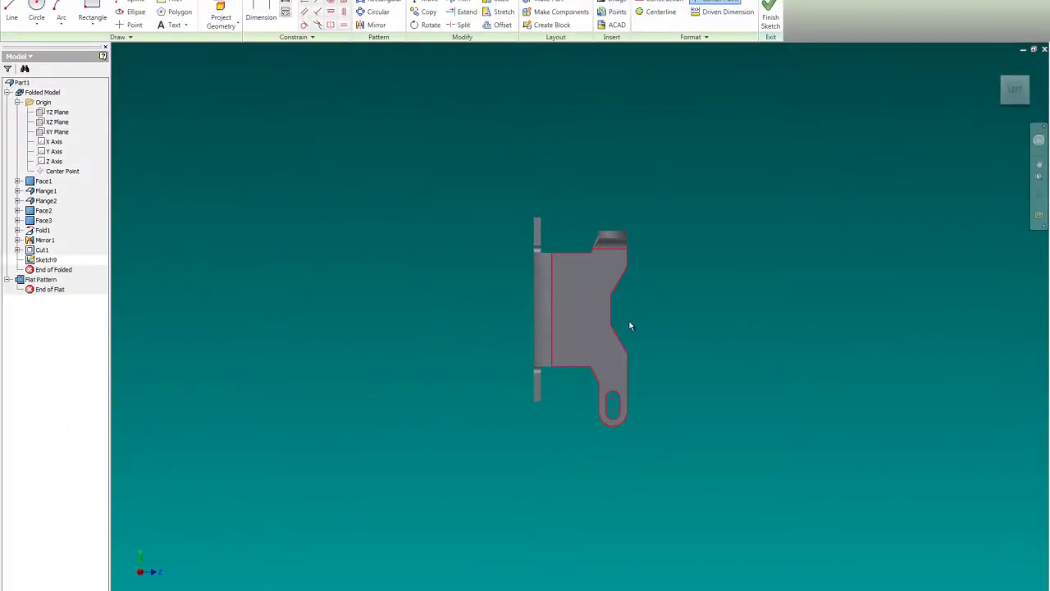
scroll(704, 293, "up", 3)
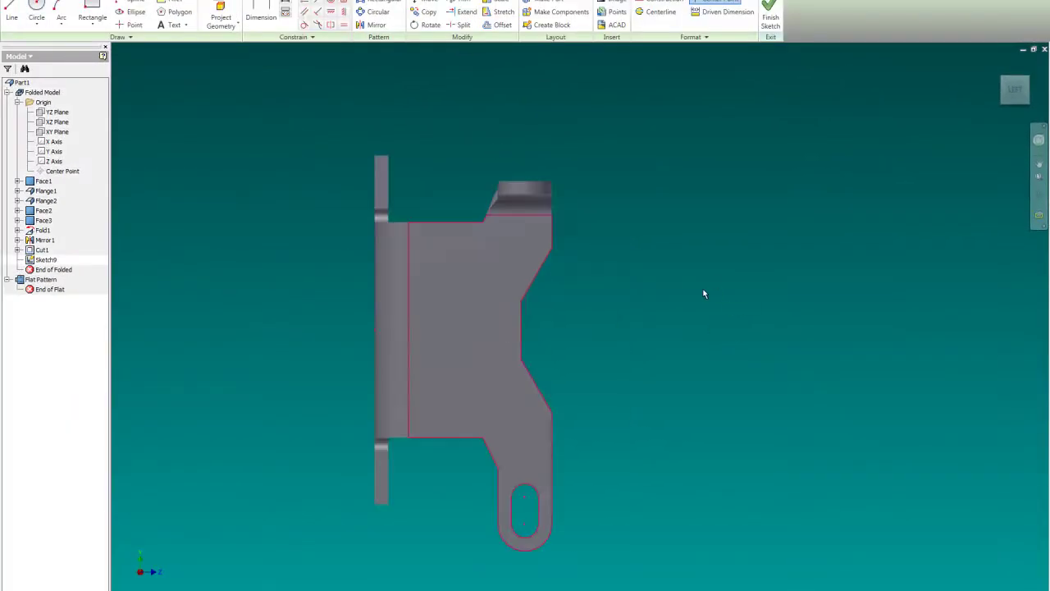
Step: Draw a rectangle on the side face, .065*2 (0.130) wide and .45 tall
left_click(94, 7)
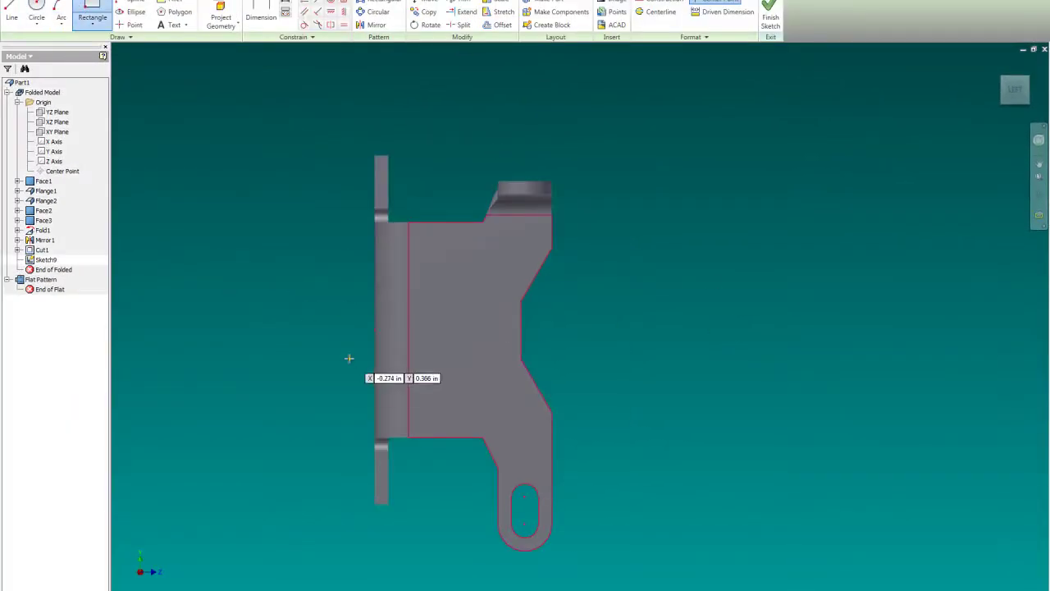
left_click(456, 368)
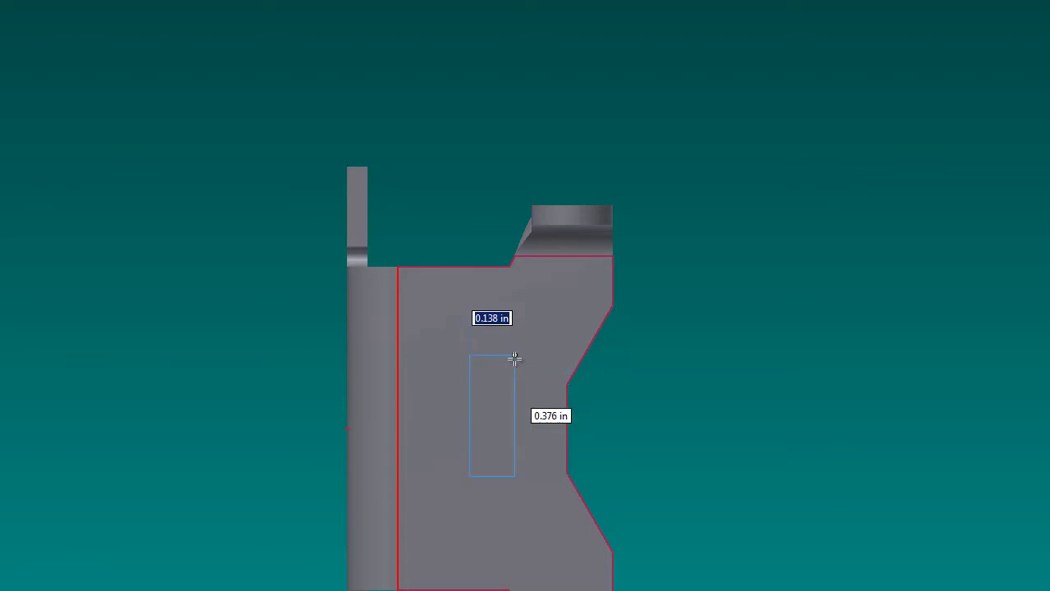
type(".065-")
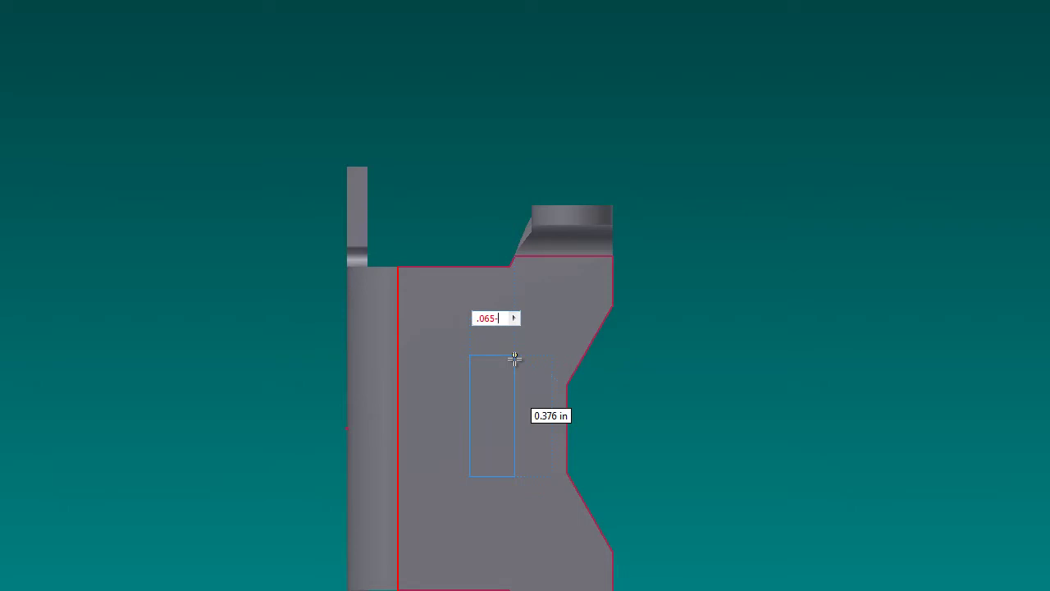
key("BackSpace")
type("*2")
key("Tab")
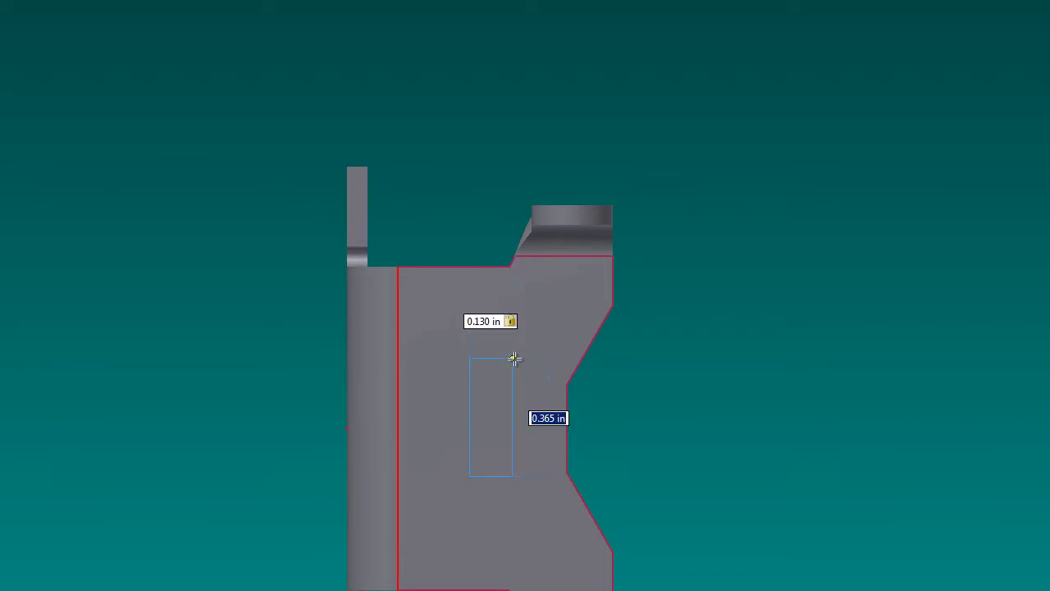
type(".45")
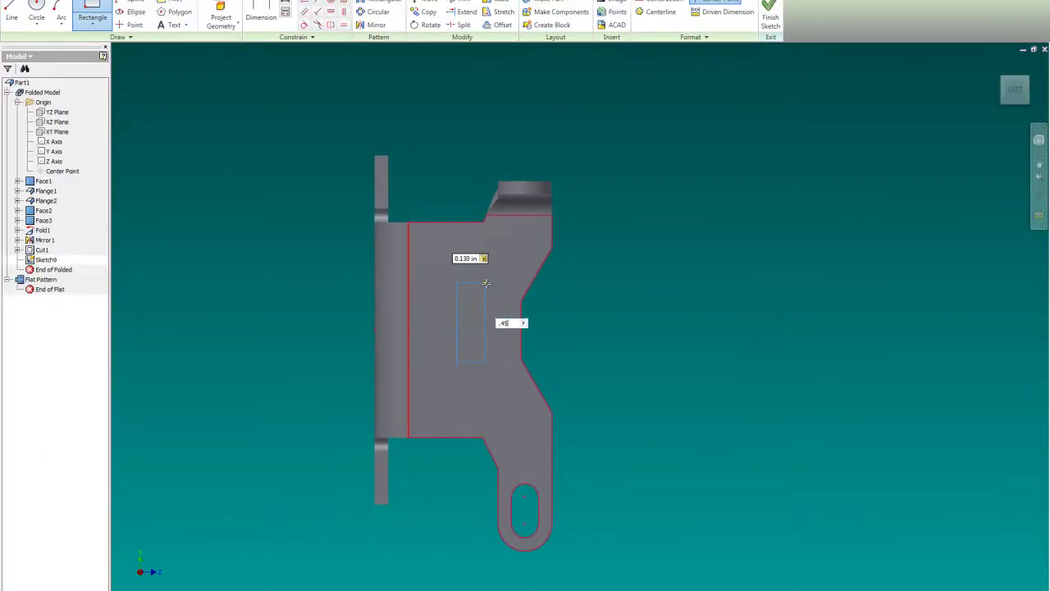
key("Return")
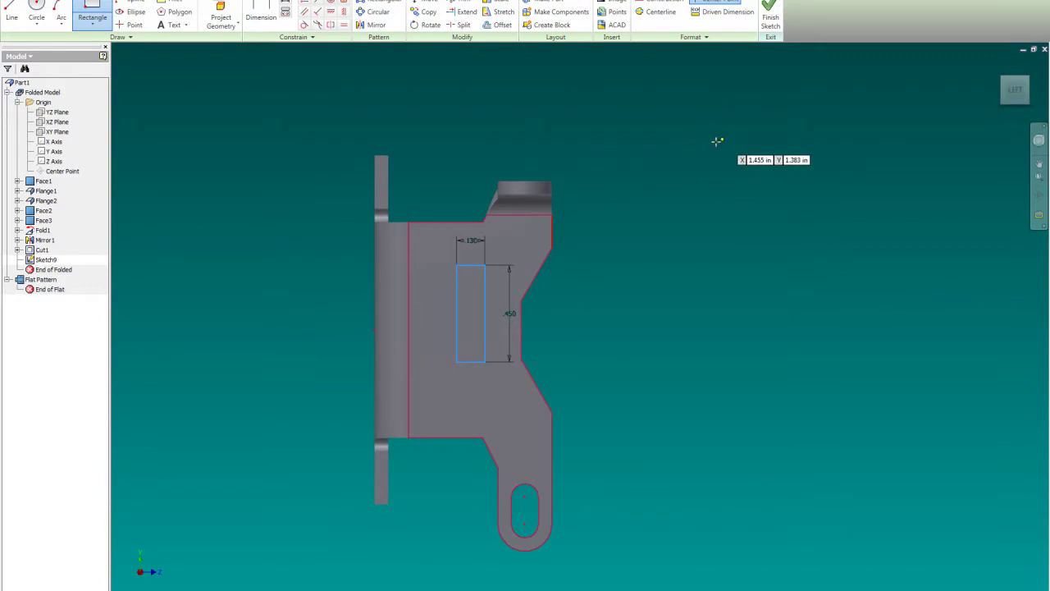
Step: Project the side face's outline into the sketch
left_click(261, 17)
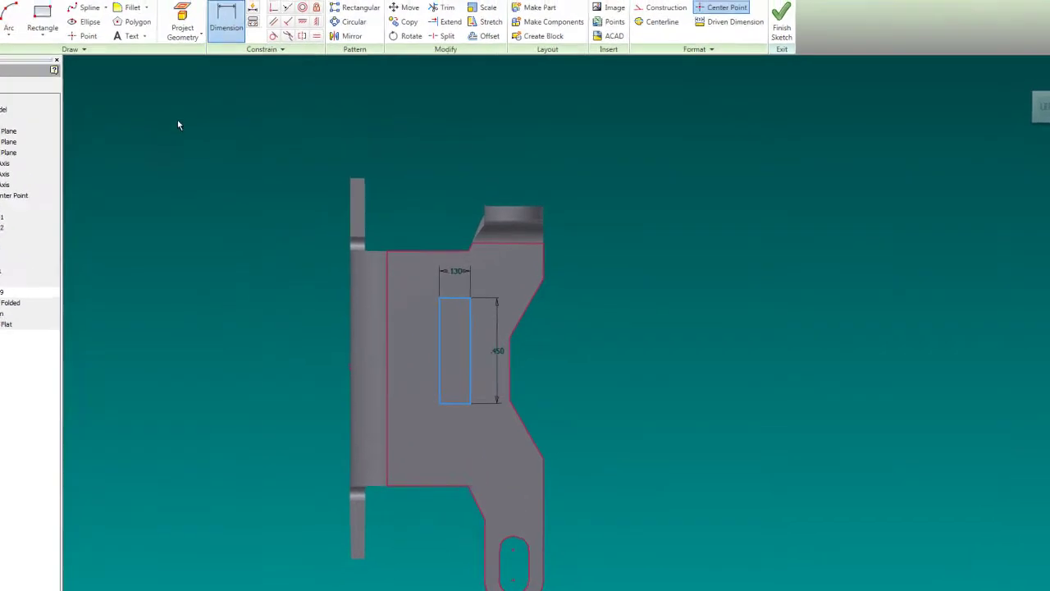
key("Escape")
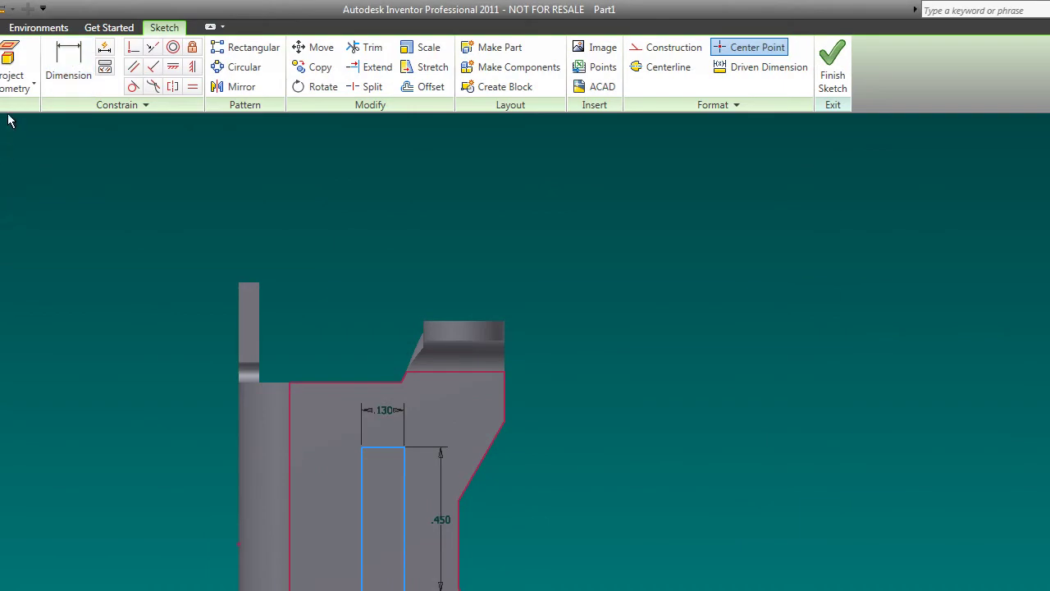
left_click(10, 80)
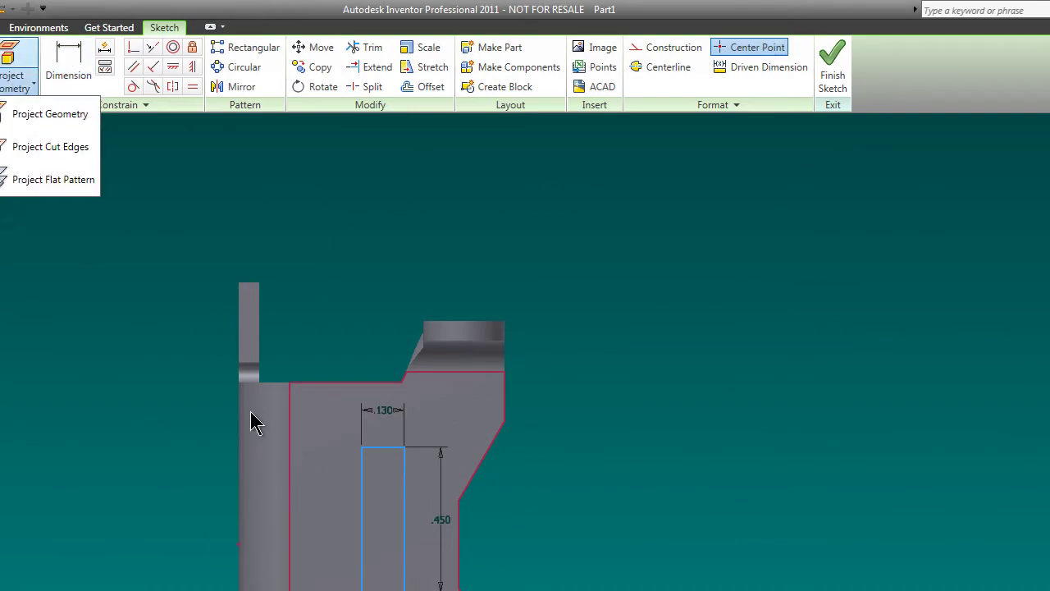
left_click(65, 115)
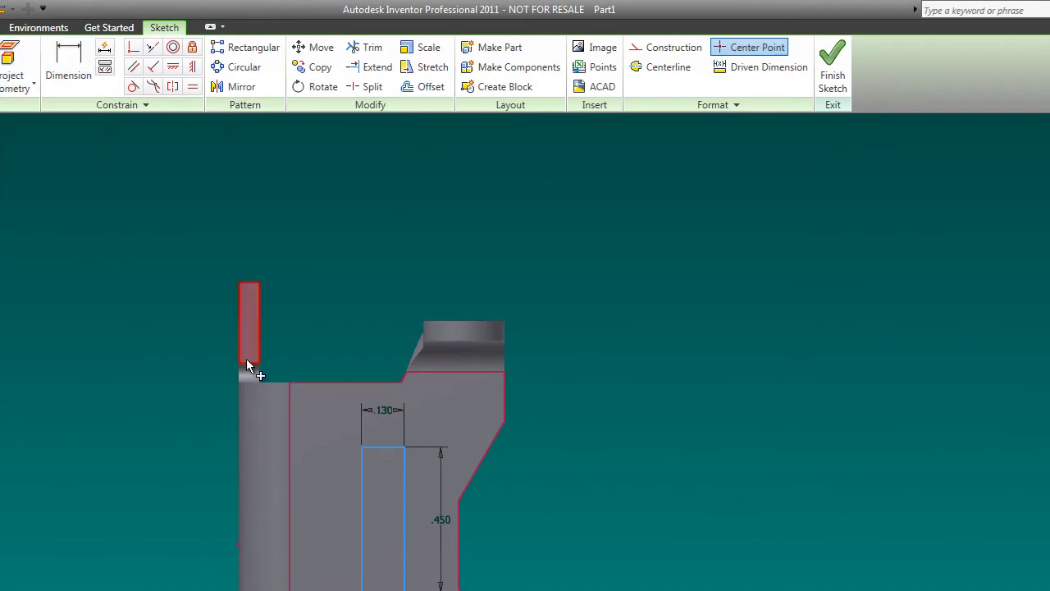
left_click(333, 471)
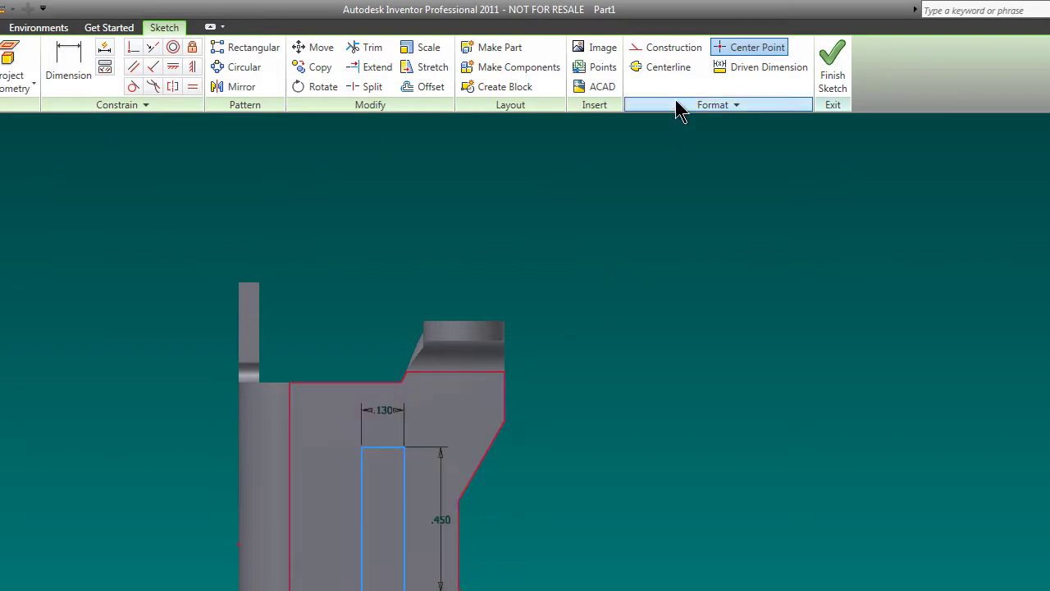
Step: Draw a horizontal construction centre line across the side face
left_click(659, 50)
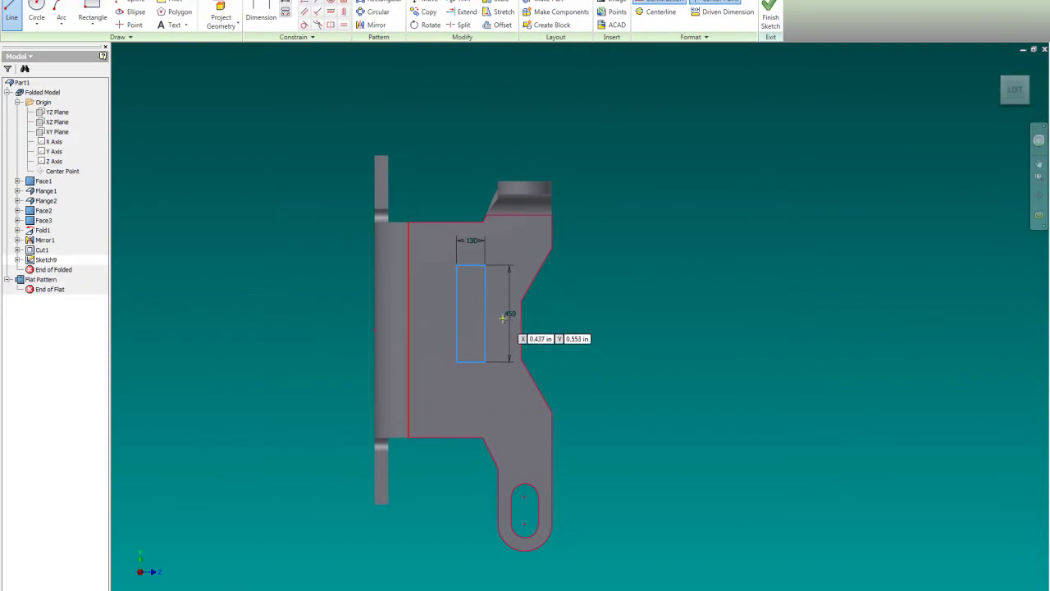
left_click(517, 329)
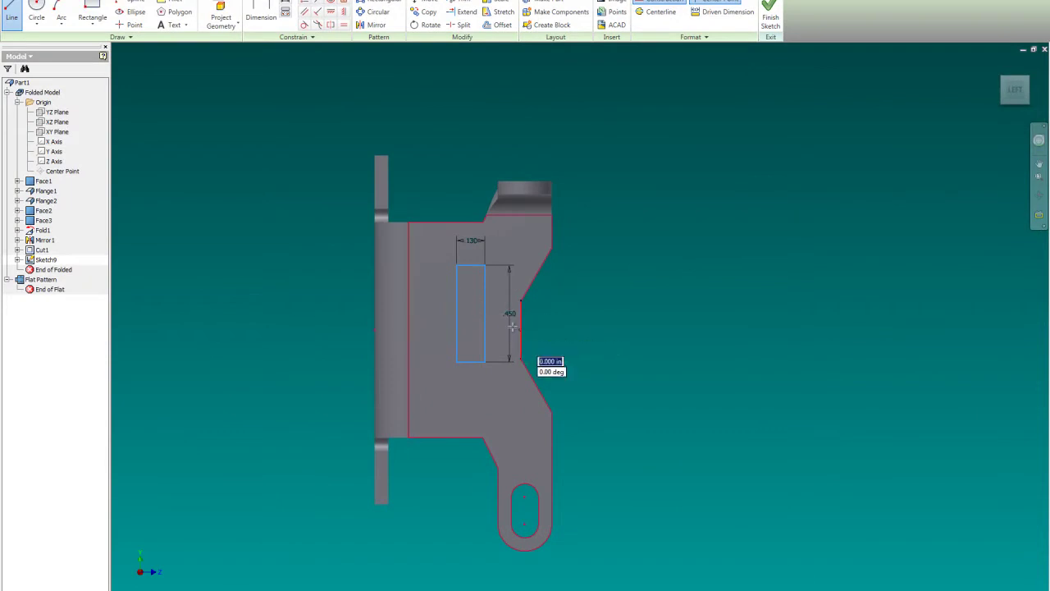
left_click(411, 330)
key("Escape")
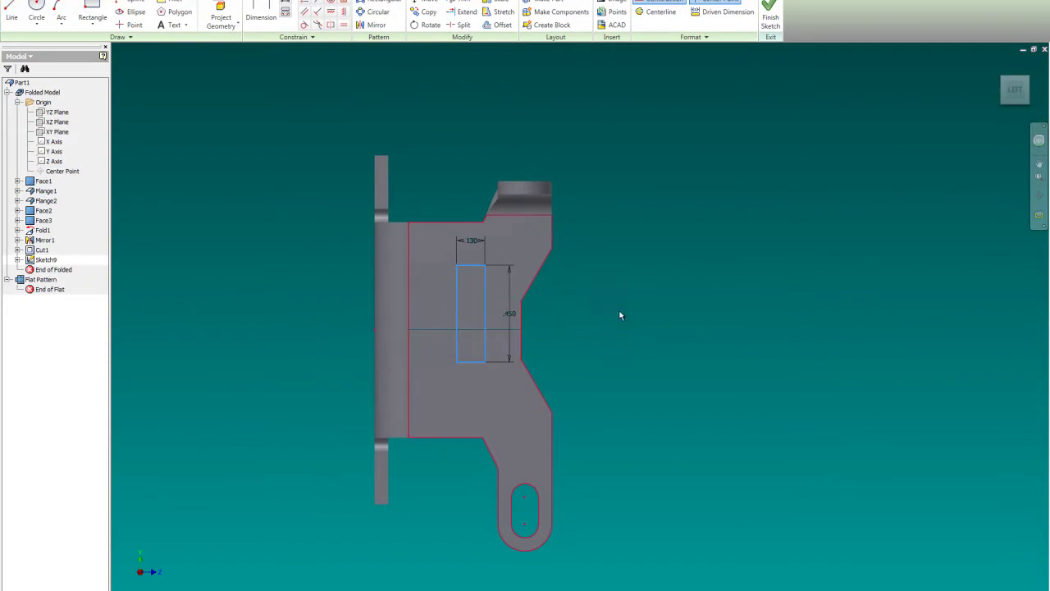
left_click(664, 7)
Step: Dimension the rectangle top .45/2 (.225) from the centre line
left_click(260, 11)
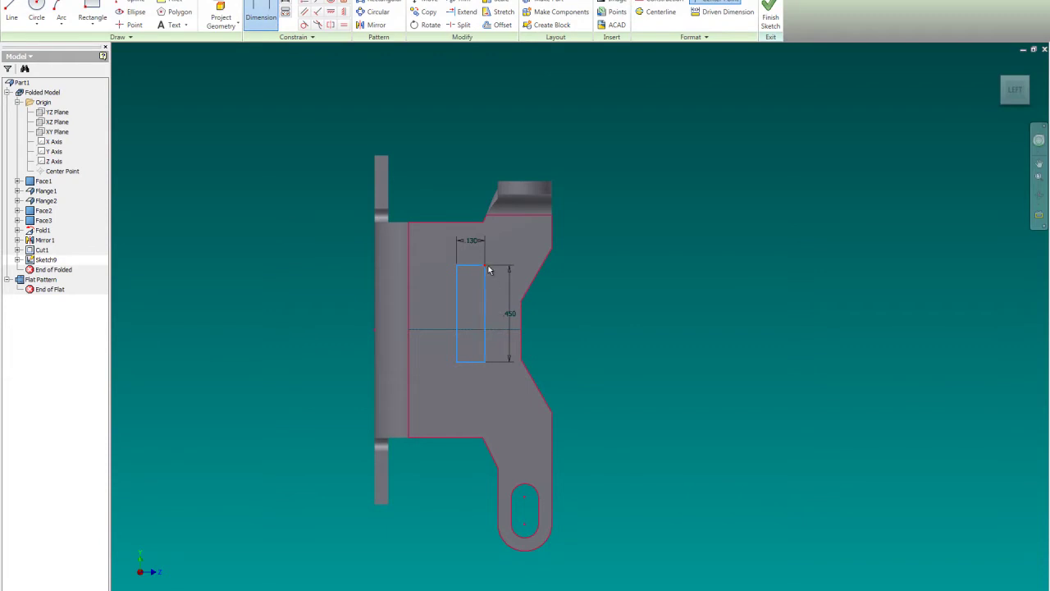
left_click(525, 334)
left_click(618, 295)
type("1")
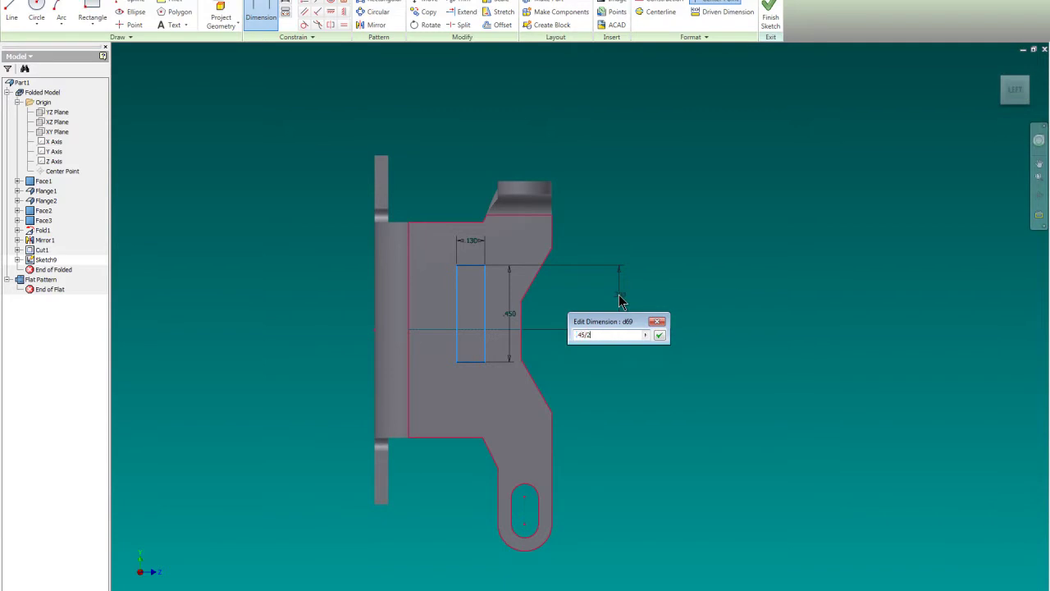
key("Return")
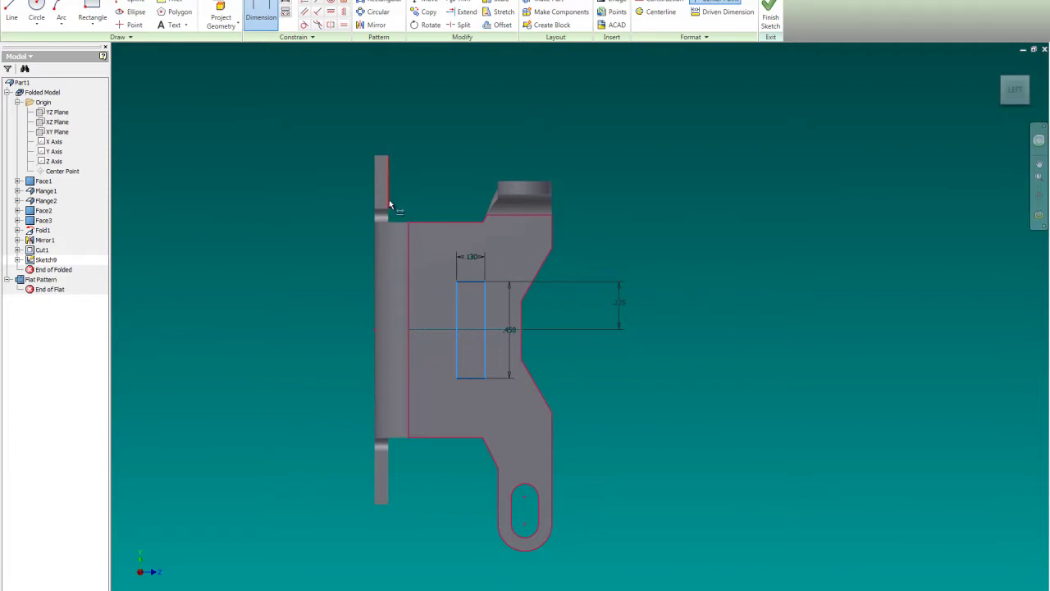
Step: Project the flange edge into the sketch; a dimension to it is cancelled
left_click(218, 17)
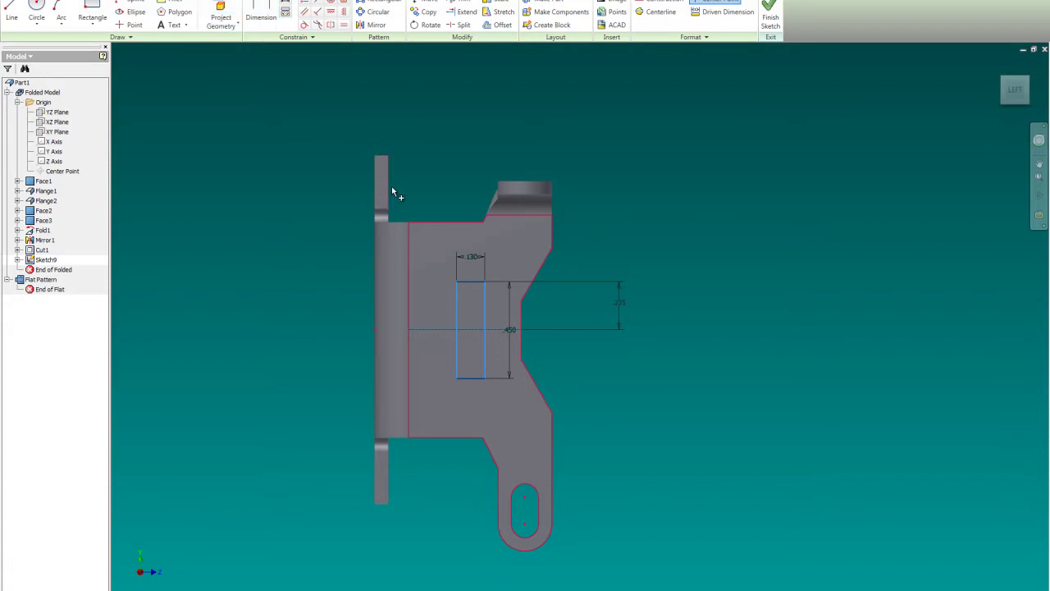
left_click(390, 243)
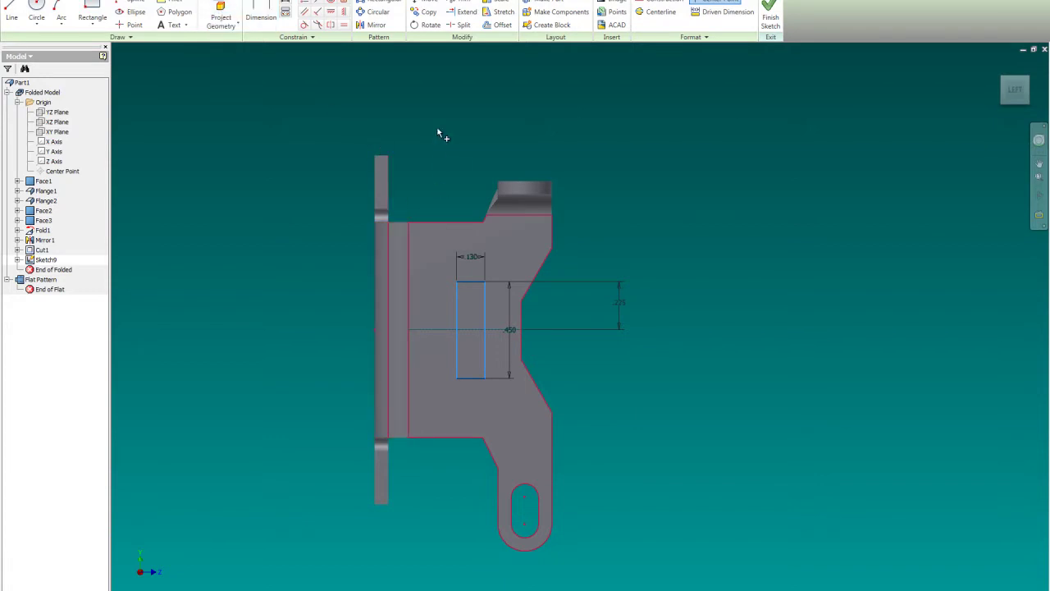
left_click(256, 10)
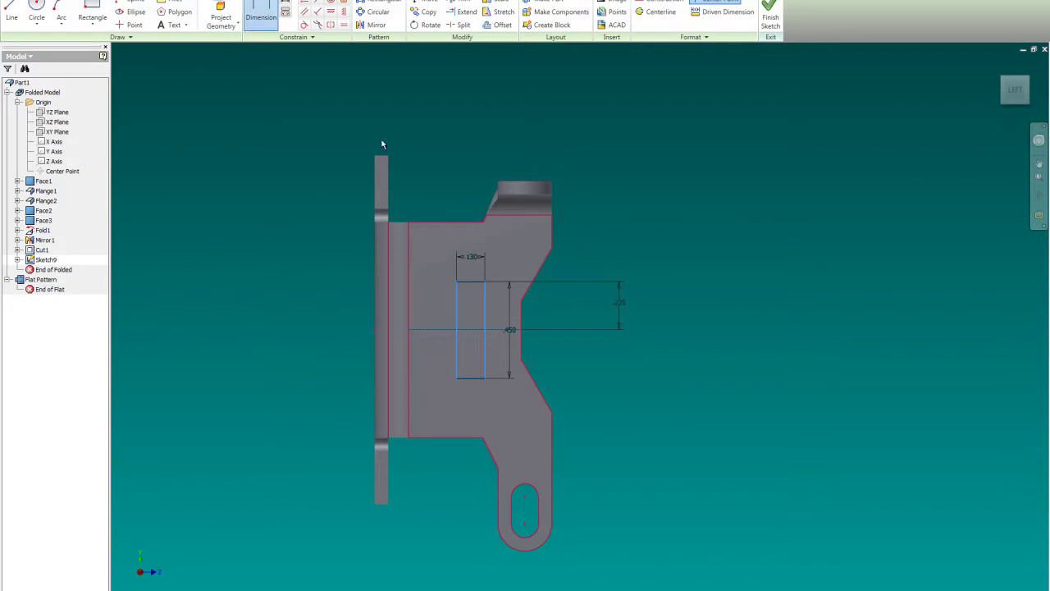
left_click(390, 264)
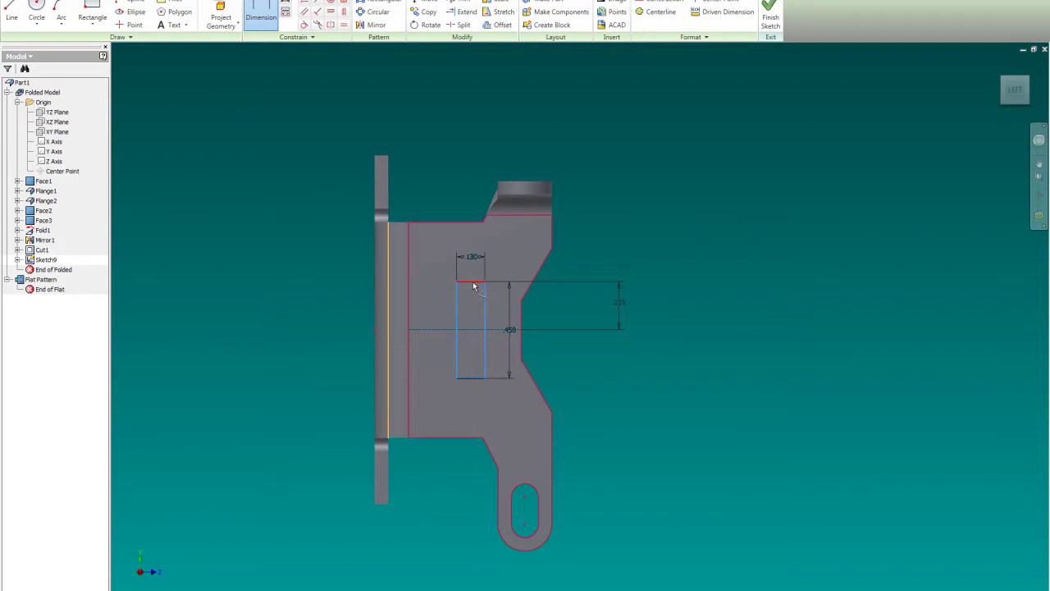
left_click(473, 286)
key("Escape")
key("Escape")
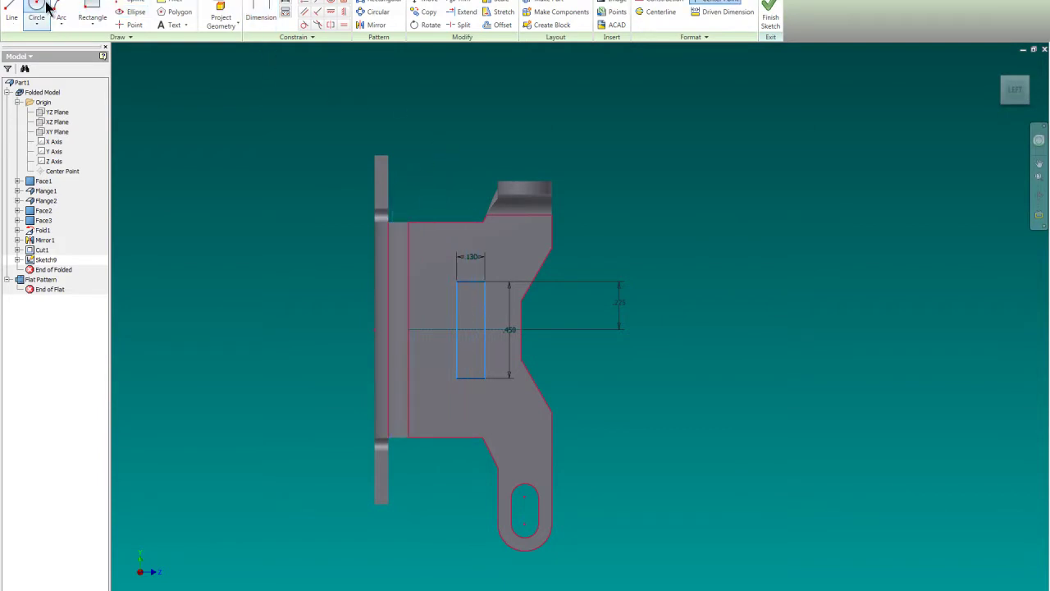
Step: Draw circles at the rectangle's top and bottom ends across the slot width
left_click(37, 10)
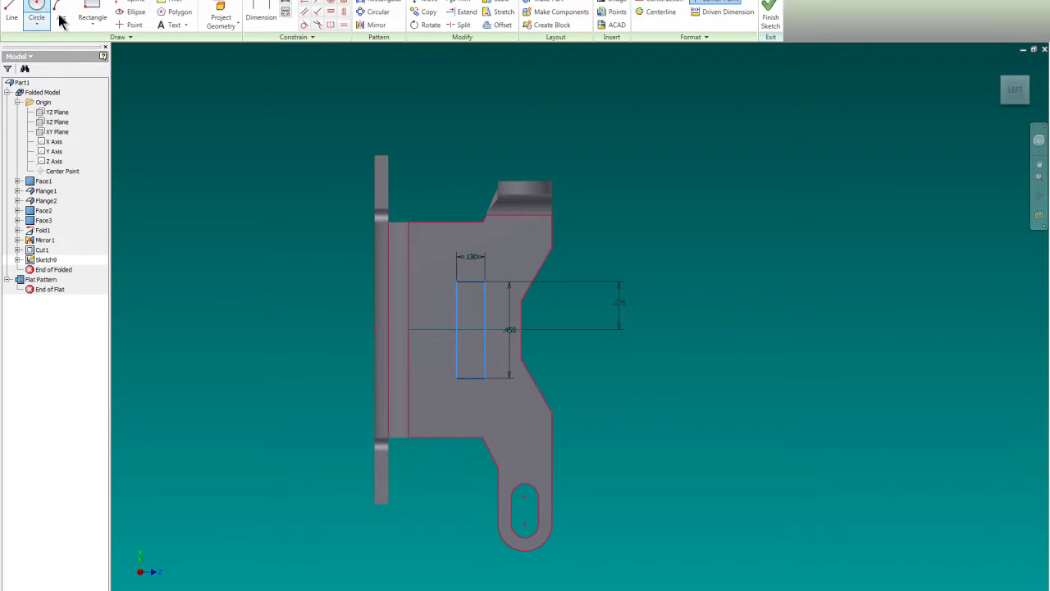
left_click(458, 282)
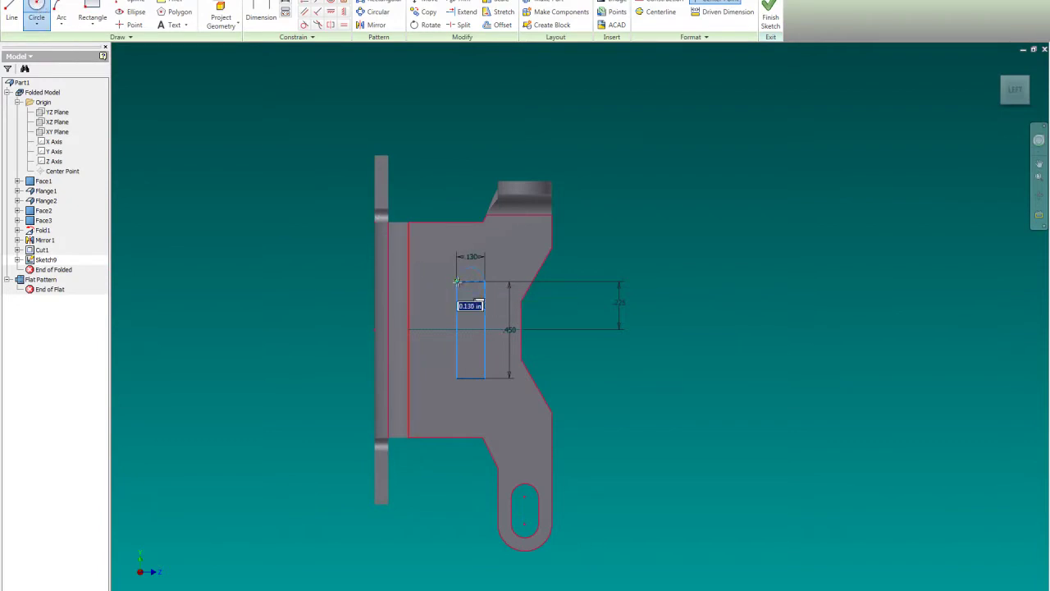
left_click(458, 282)
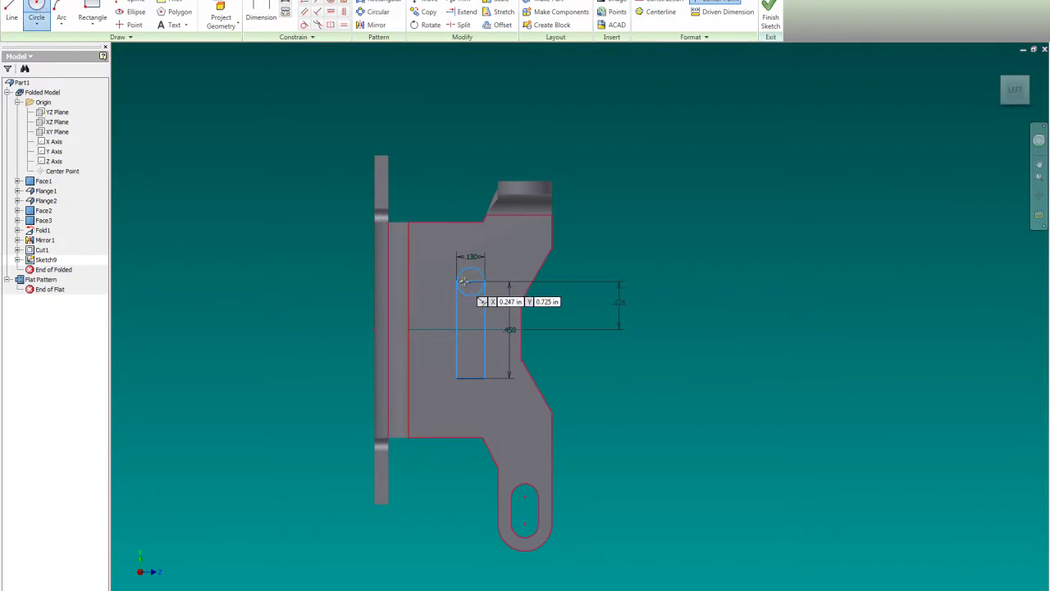
left_click(458, 377)
left_click(395, 310)
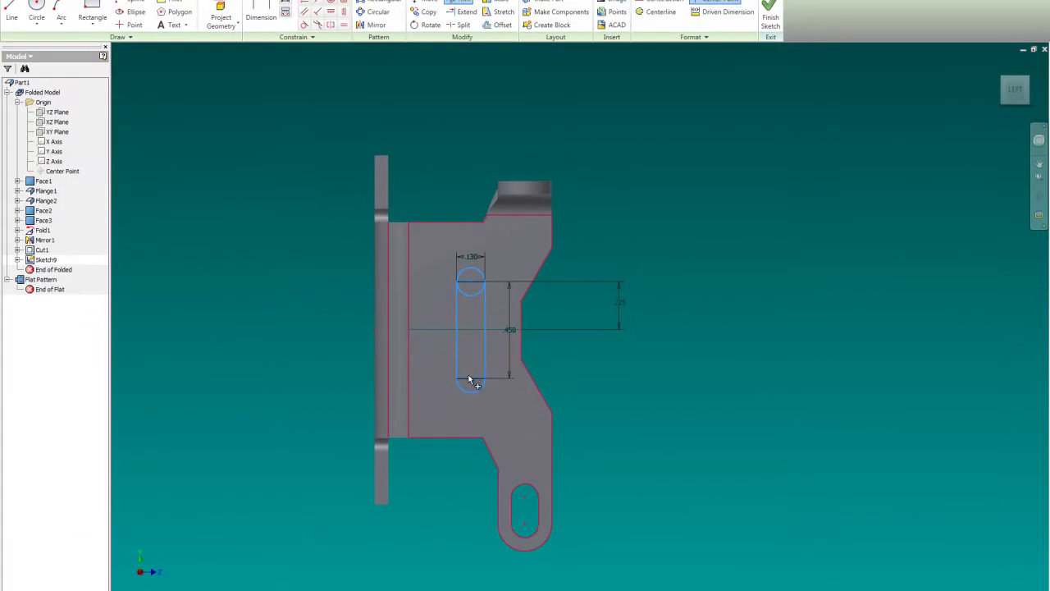
Step: Trim the top end into a rounded arc and delete the 130 width dimension
left_click(470, 298)
left_click(481, 289)
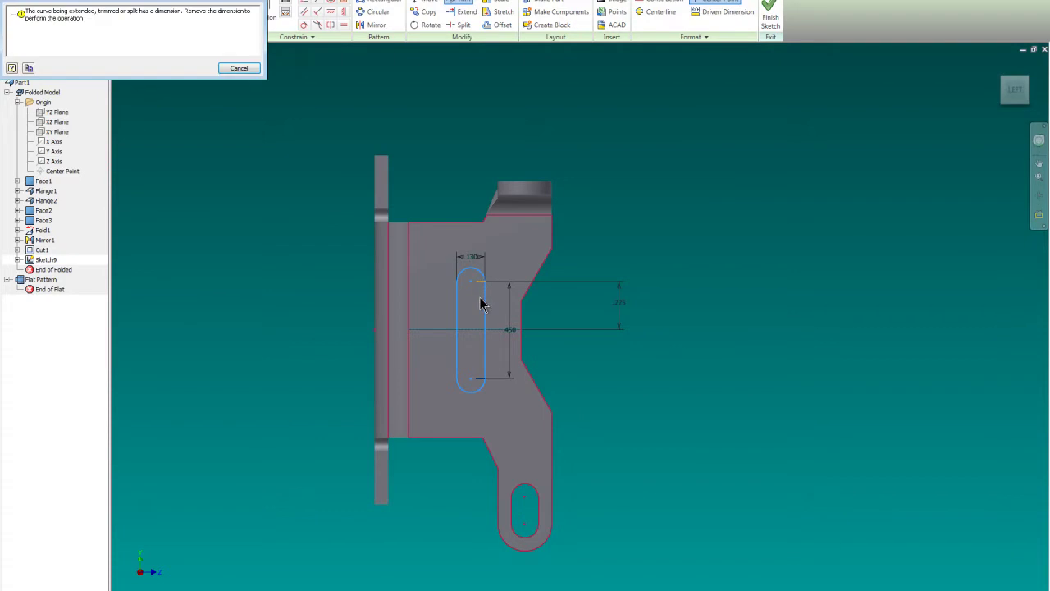
left_click(244, 69)
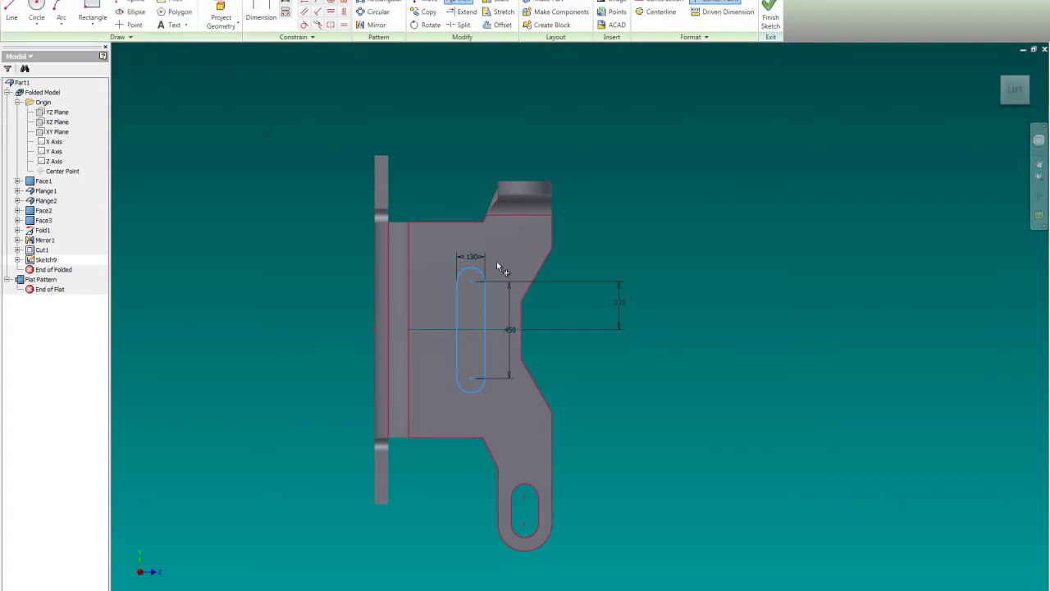
scroll(503, 260, "up", 5)
left_click(413, 234)
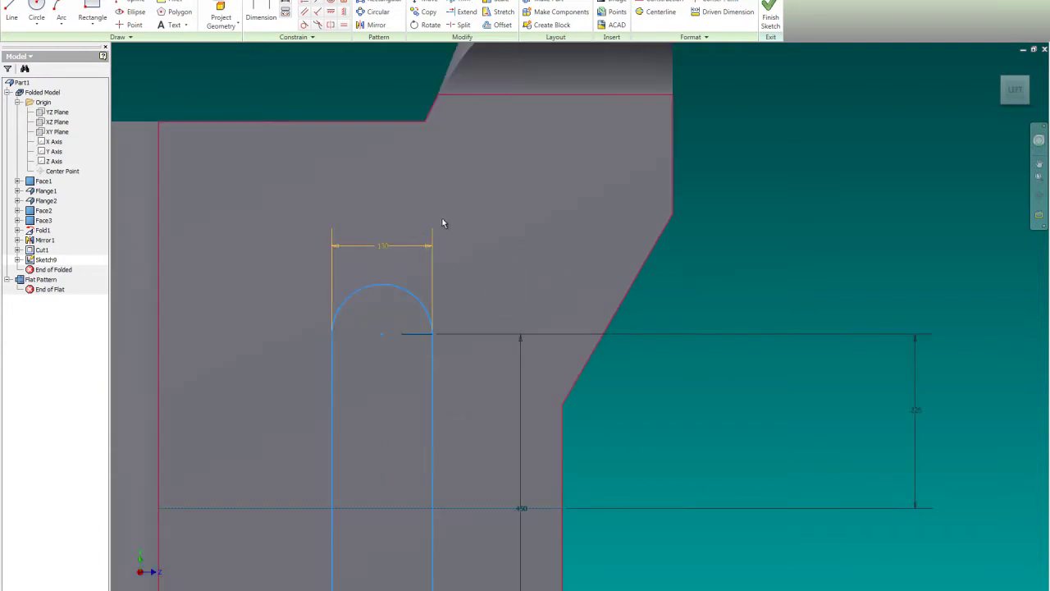
key("Delete")
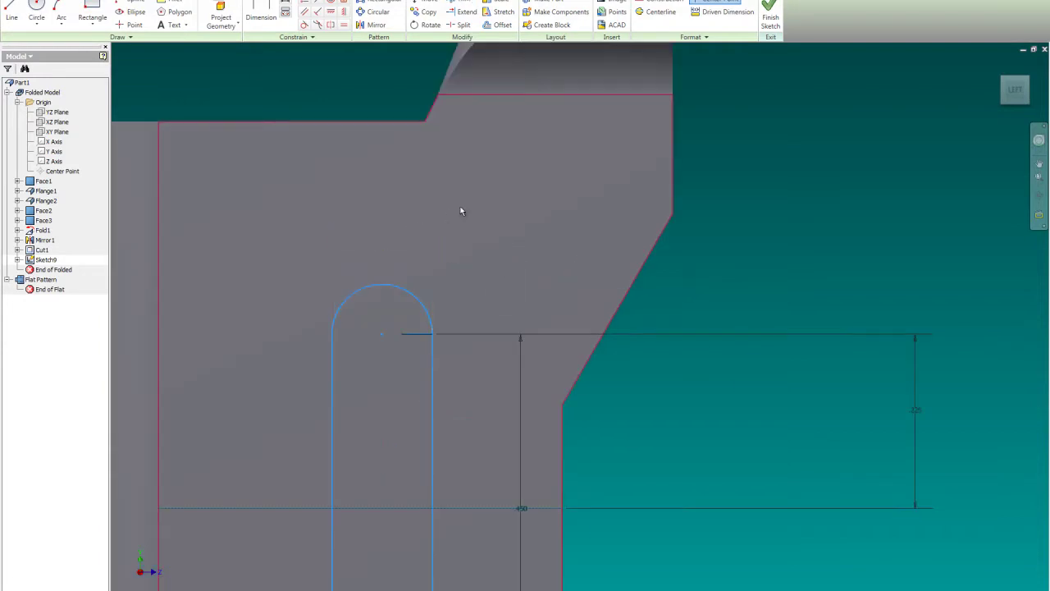
Step: Trim the leftover short lines at the slot's top and lower ends
left_click(460, 4)
left_click(424, 334)
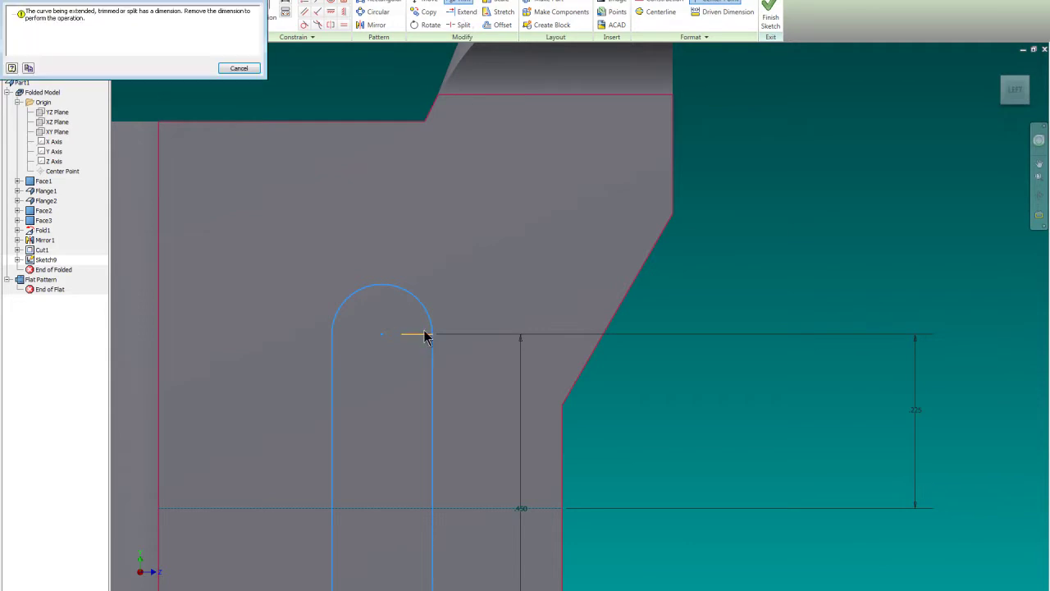
key("Escape")
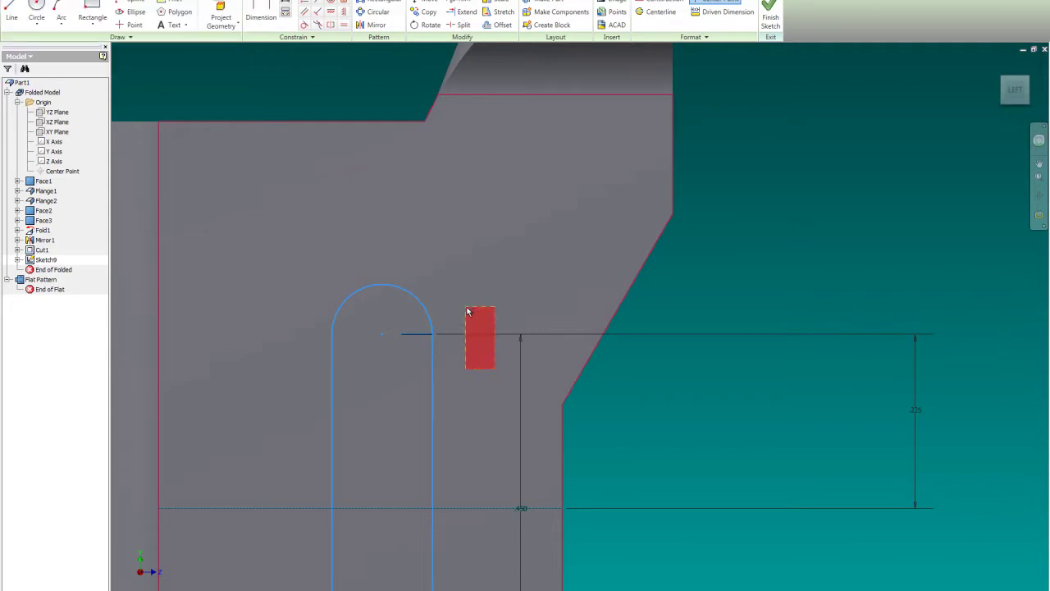
left_click(459, 3)
scroll(521, 183, "down", 4)
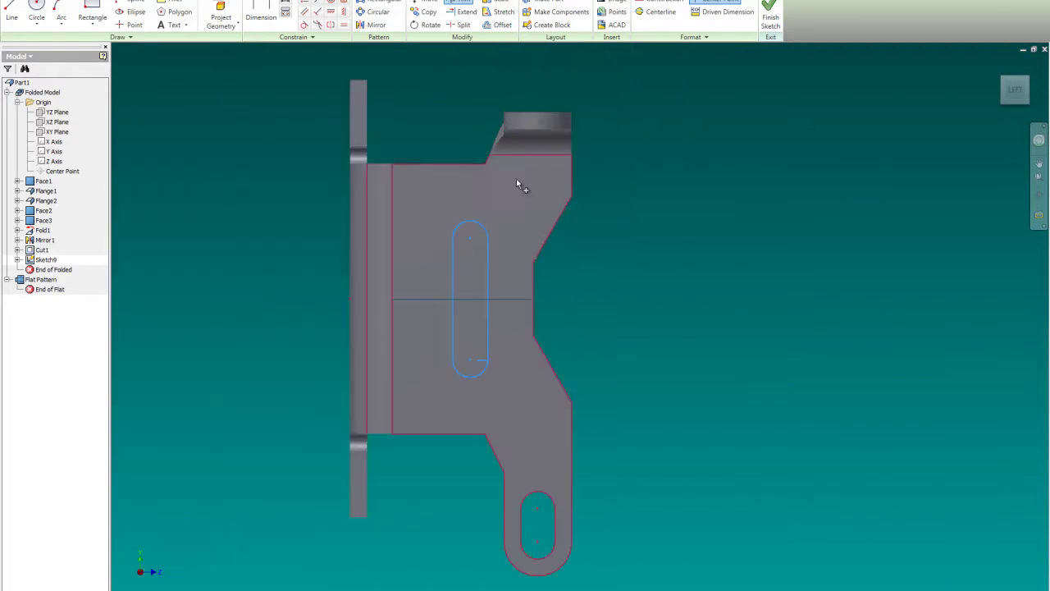
scroll(498, 361, "up", 6)
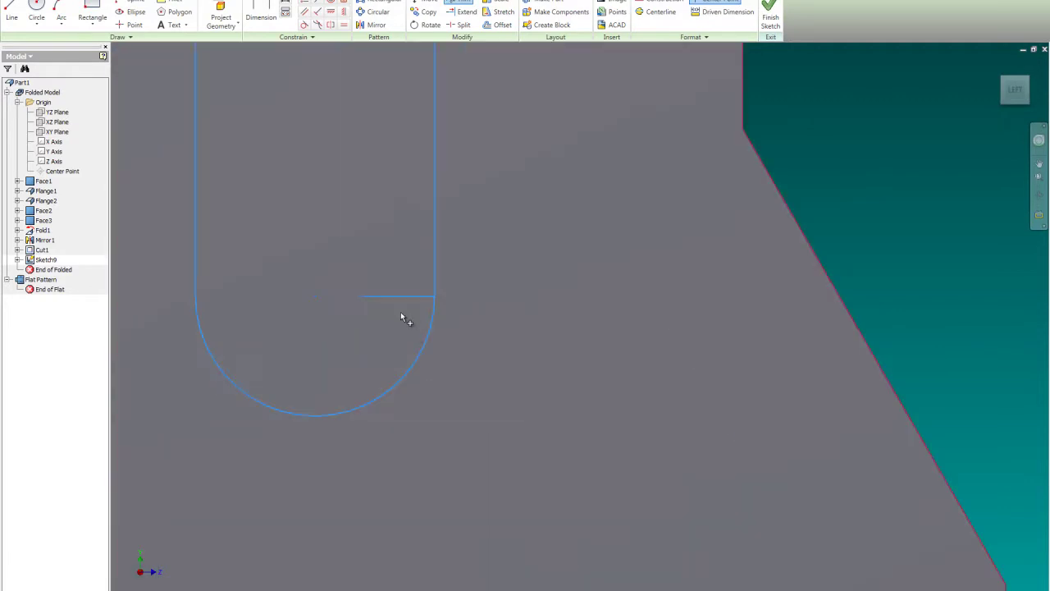
left_click(382, 297)
scroll(420, 359, "down", 3)
scroll(420, 357, "down", 5)
scroll(404, 313, "up", 4)
scroll(404, 254, "down", 3)
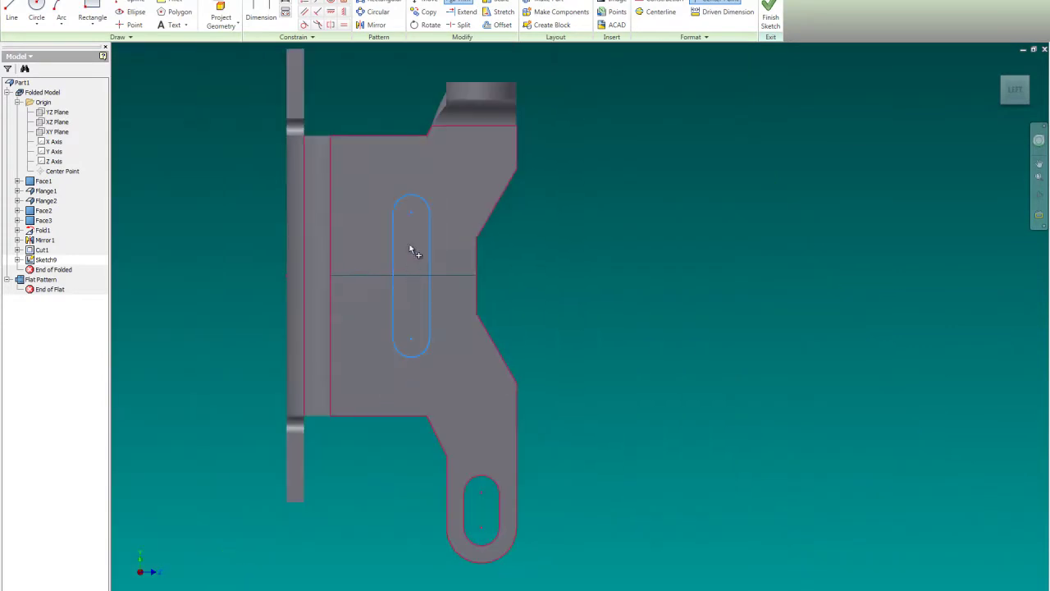
Step: Dimension the slot's centre-to-centre length and its .3 offset from the flange edge
left_click(261, 15)
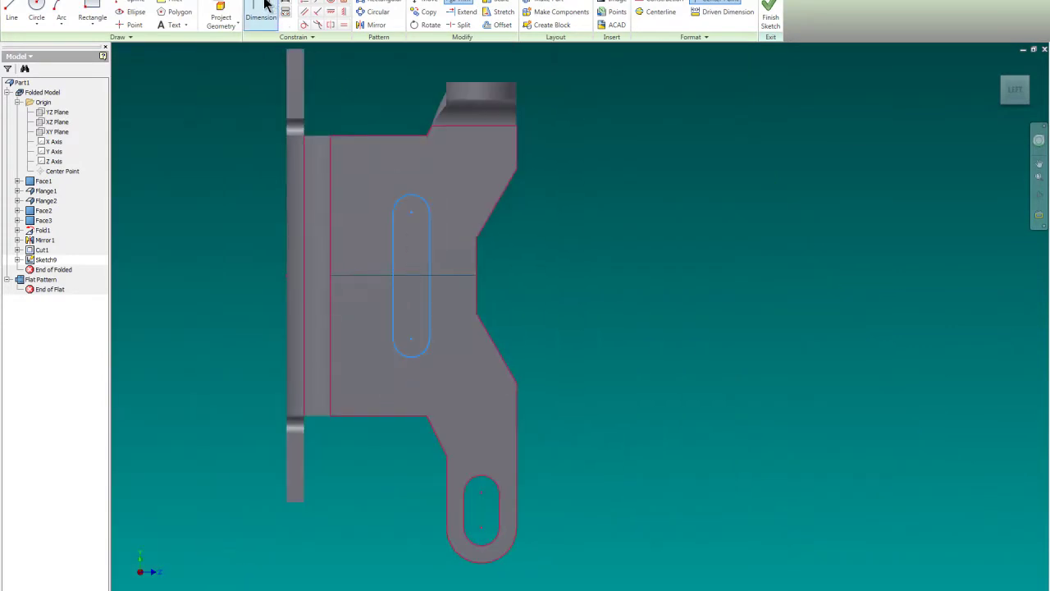
left_click(411, 212)
left_click(411, 339)
left_click(572, 283)
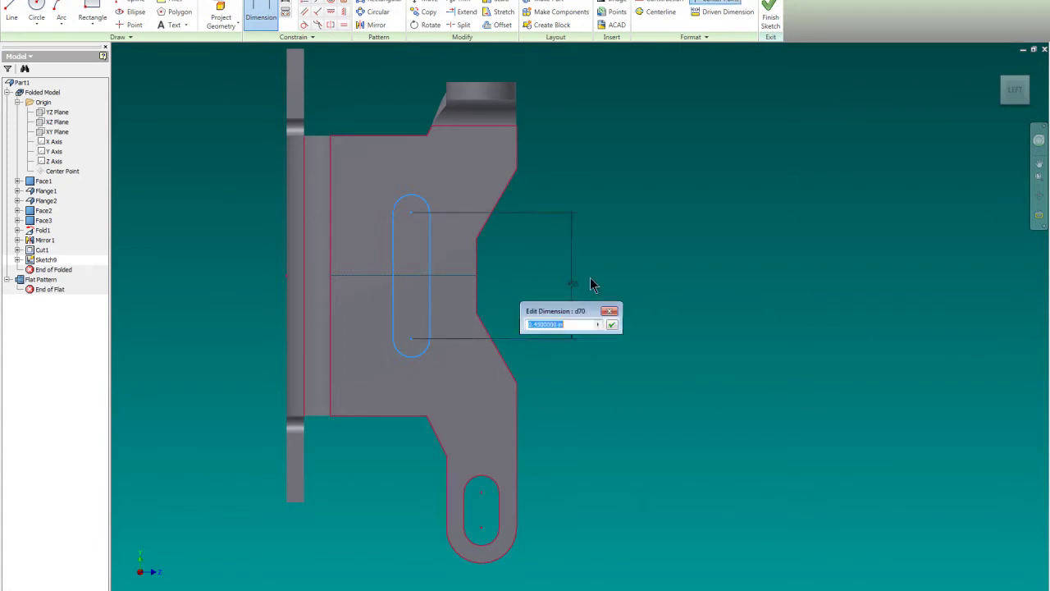
left_click(611, 324)
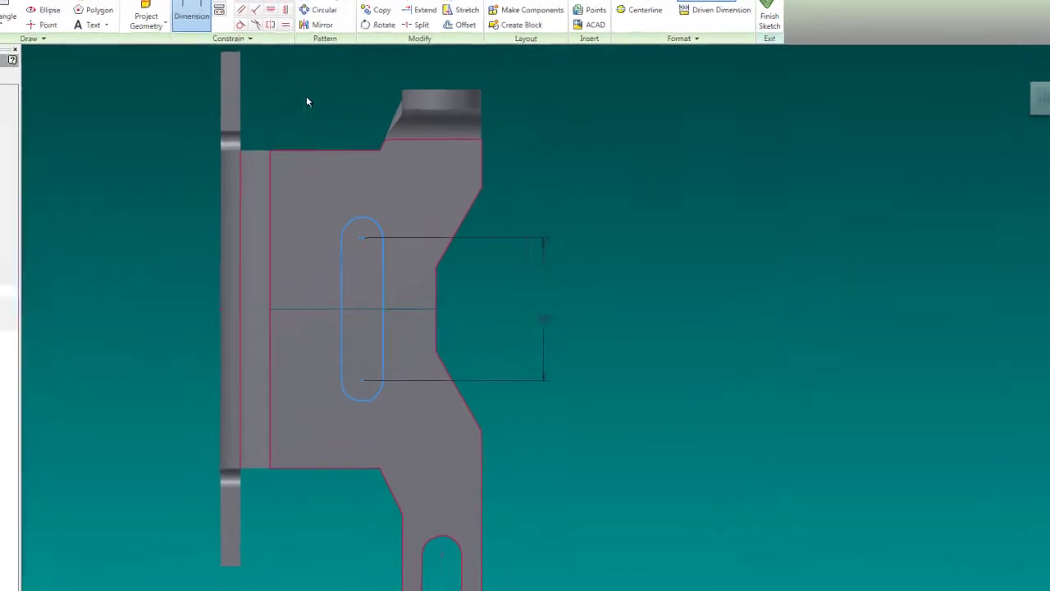
left_click(70, 313)
left_click(233, 292)
left_click(169, 117)
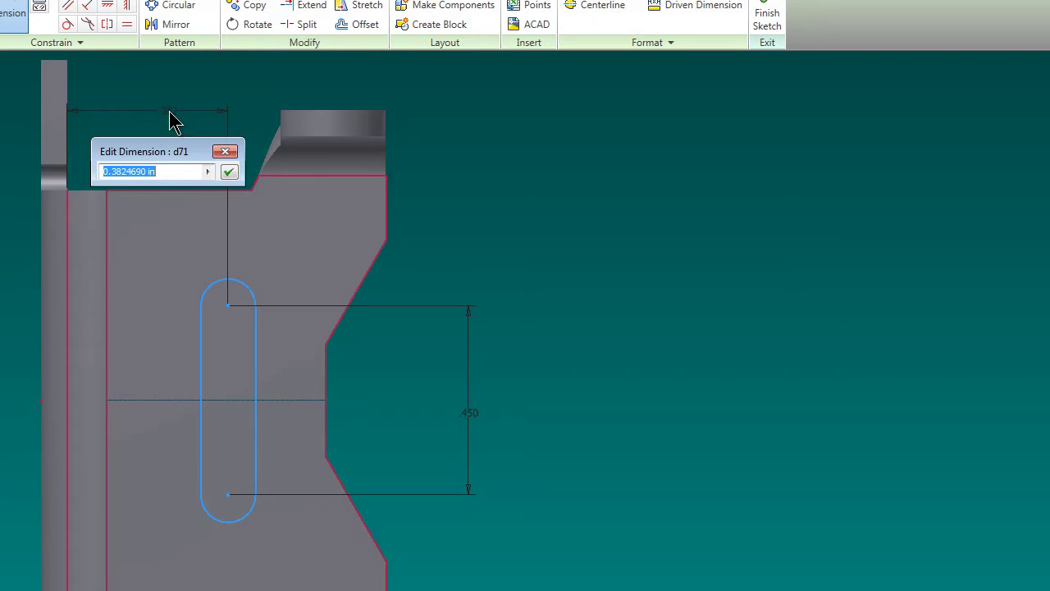
type(".3")
key("Return")
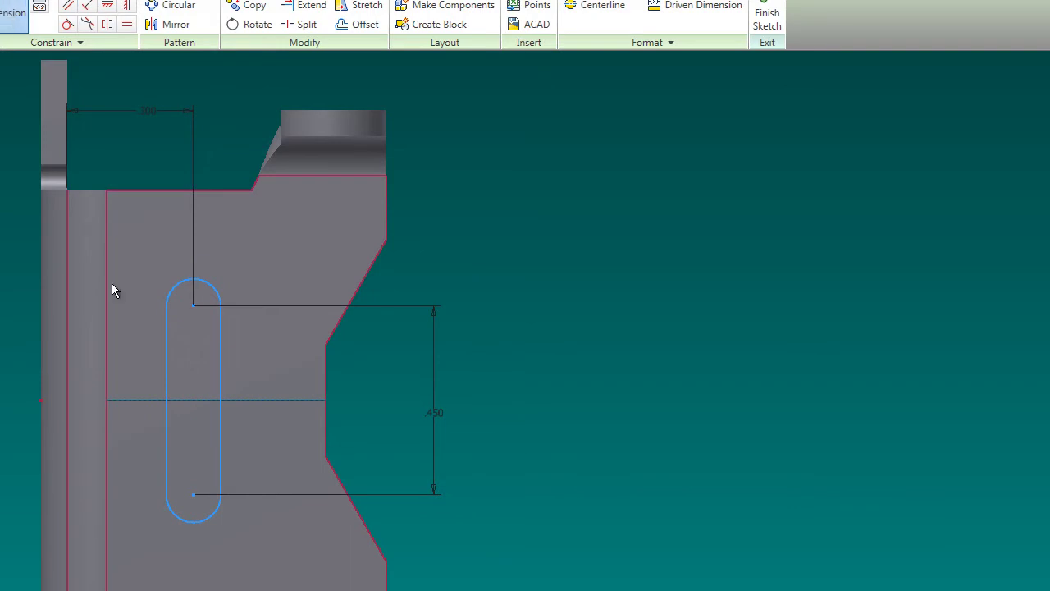
Step: Add the slot width dimension and a 0.225 vertical dimension from the slot centre
left_click(166, 387)
left_click(218, 386)
left_click(394, 484)
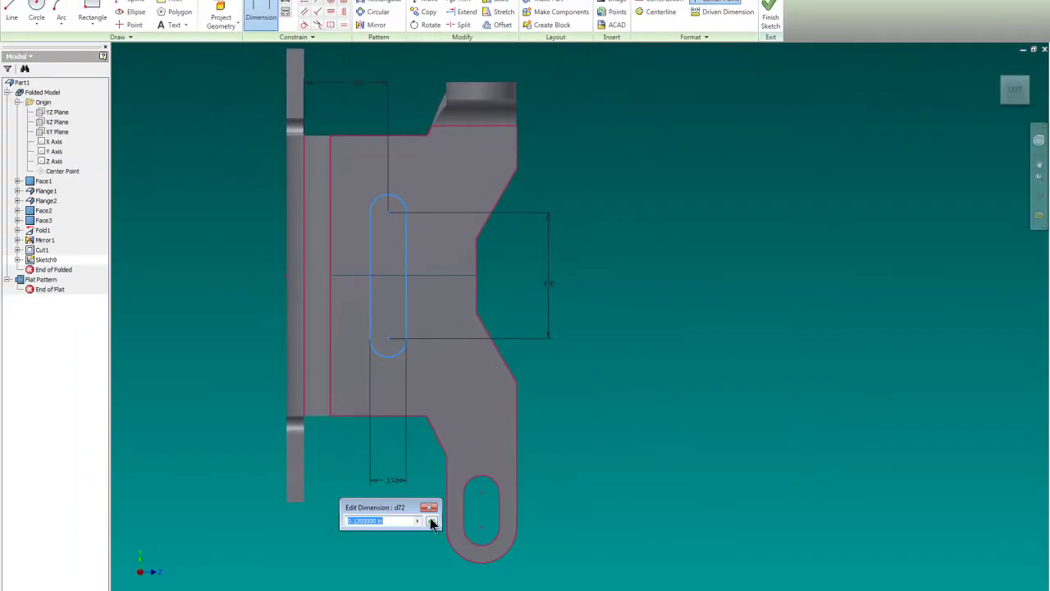
left_click(430, 521)
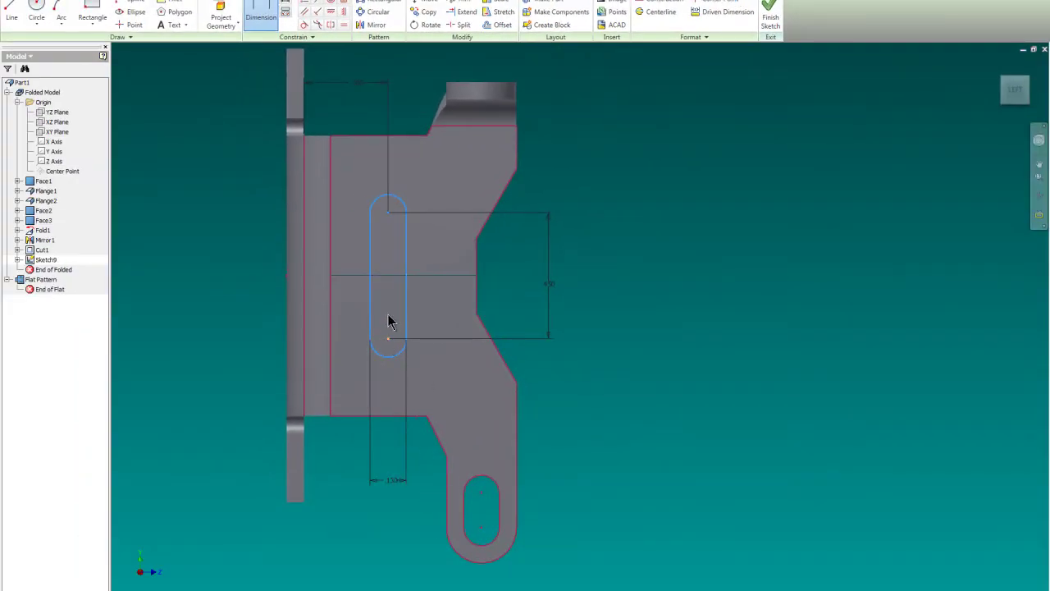
key("Escape")
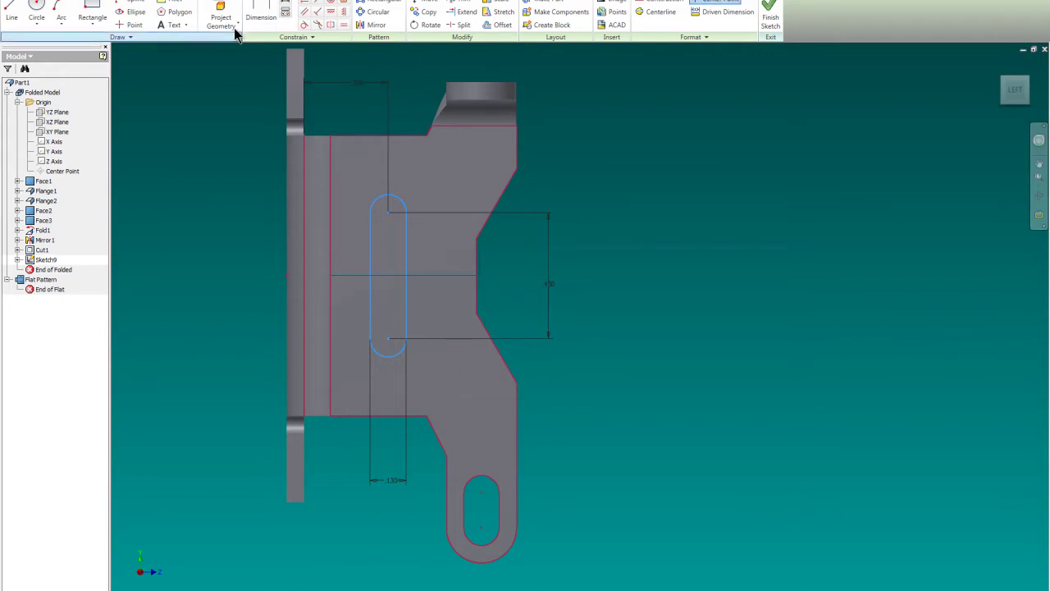
left_click(261, 15)
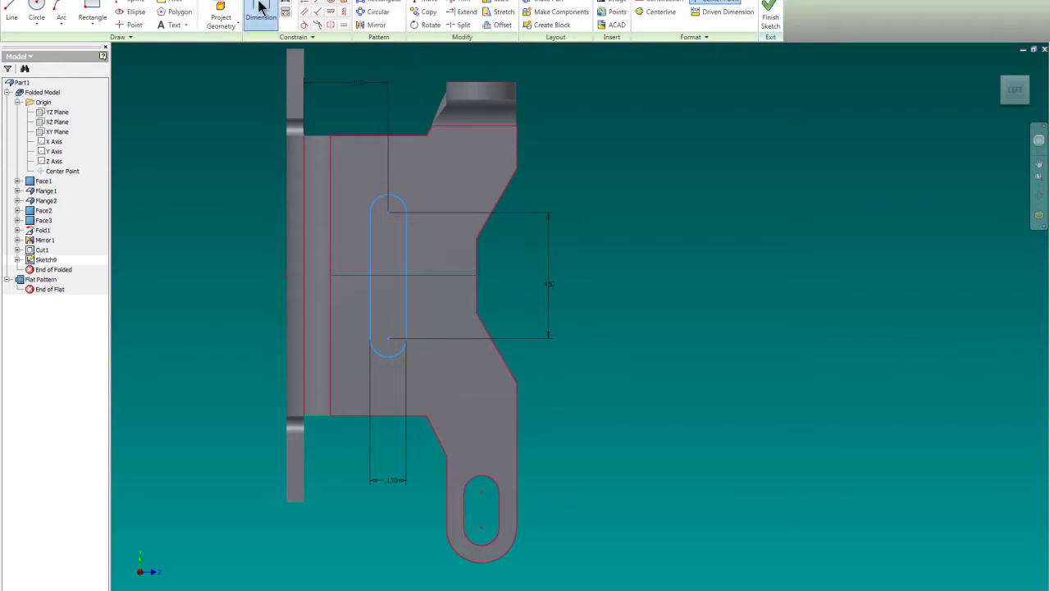
left_click(388, 213)
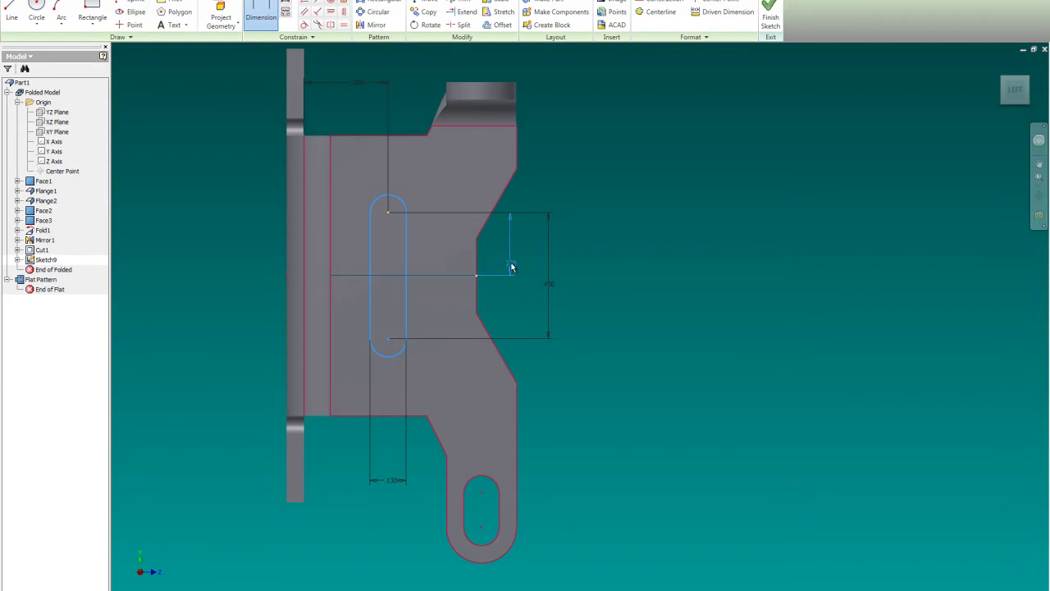
left_click(512, 248)
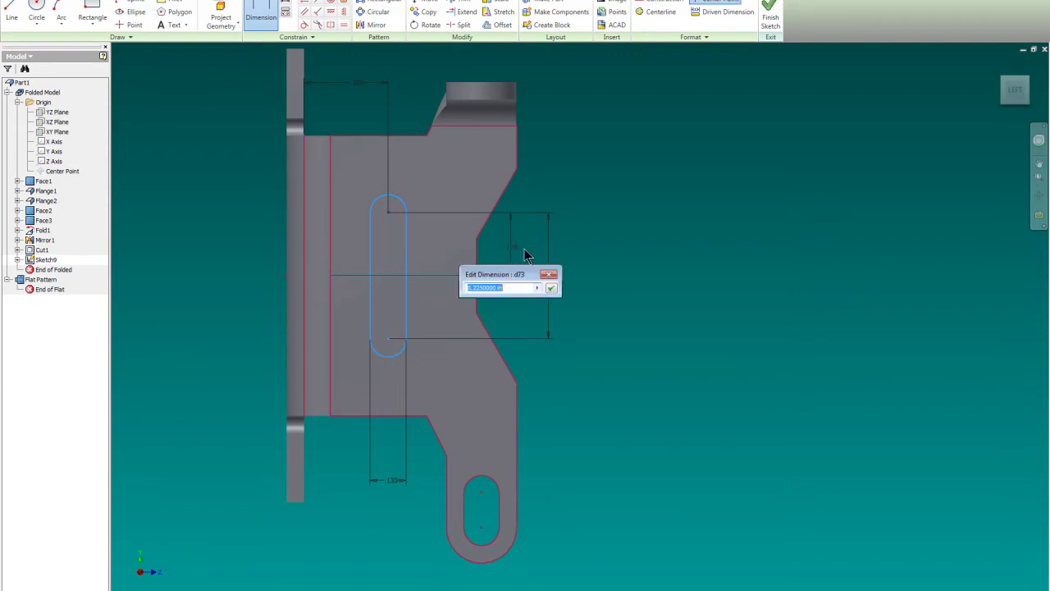
left_click(551, 288)
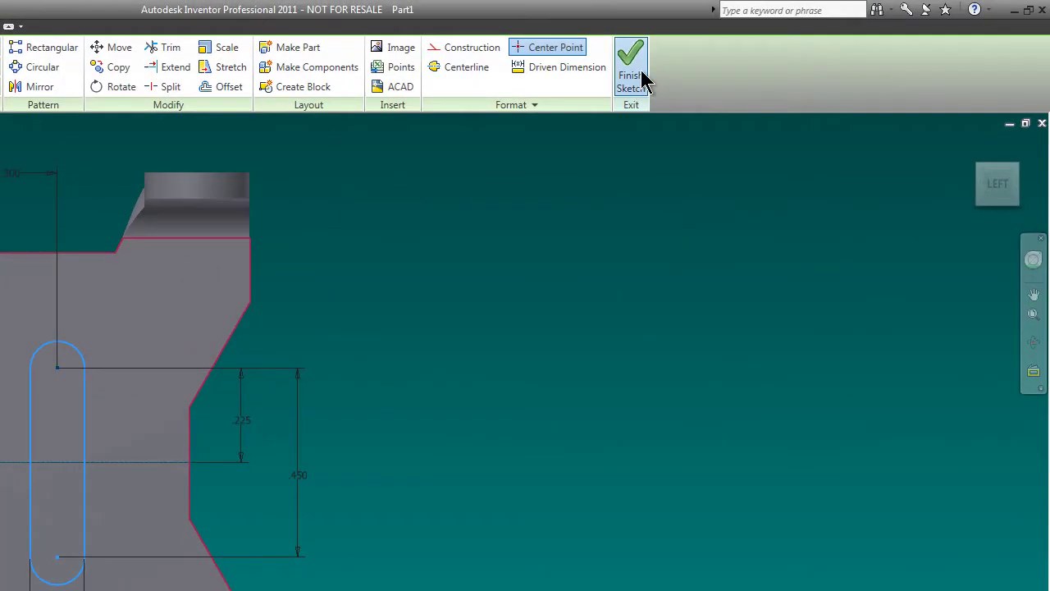
Step: Finish the slot sketch and return to an isometric view of the bracket
left_click(632, 66)
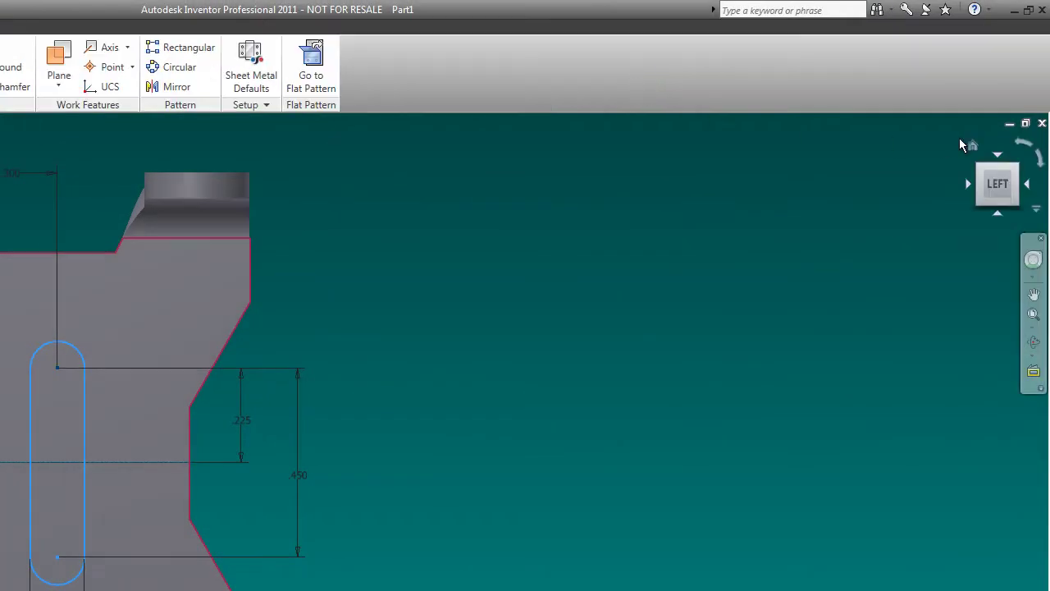
left_click(973, 147)
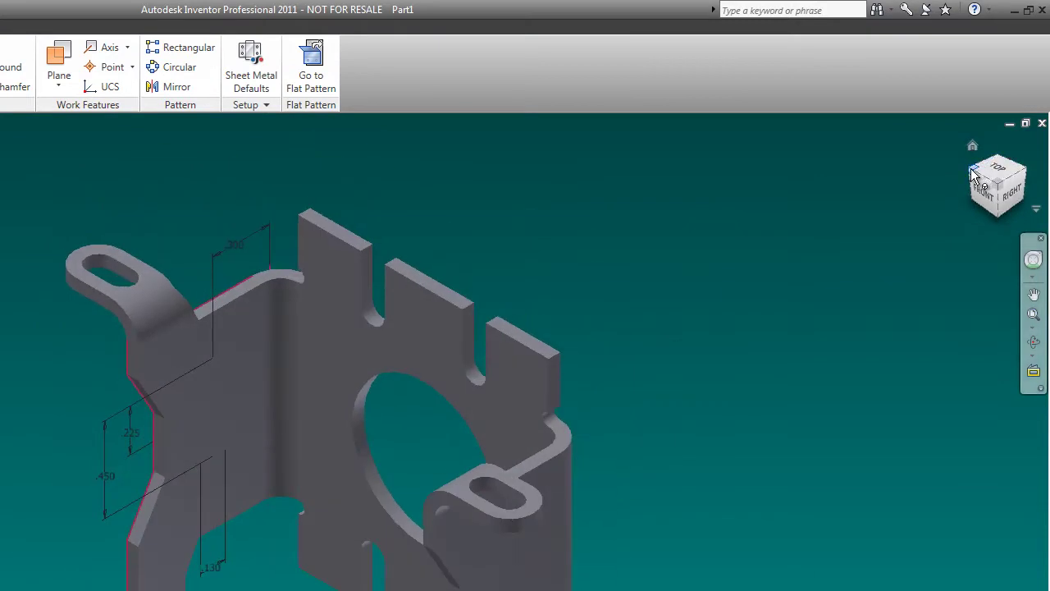
left_click(971, 168)
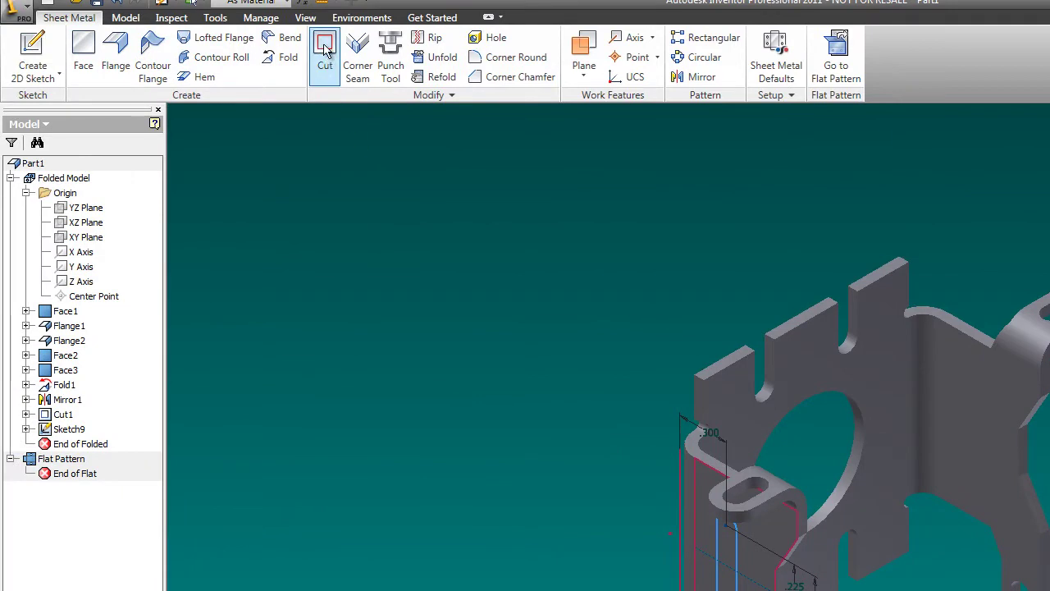
Step: Cut the slot profile with Extents set to All
left_click(326, 49)
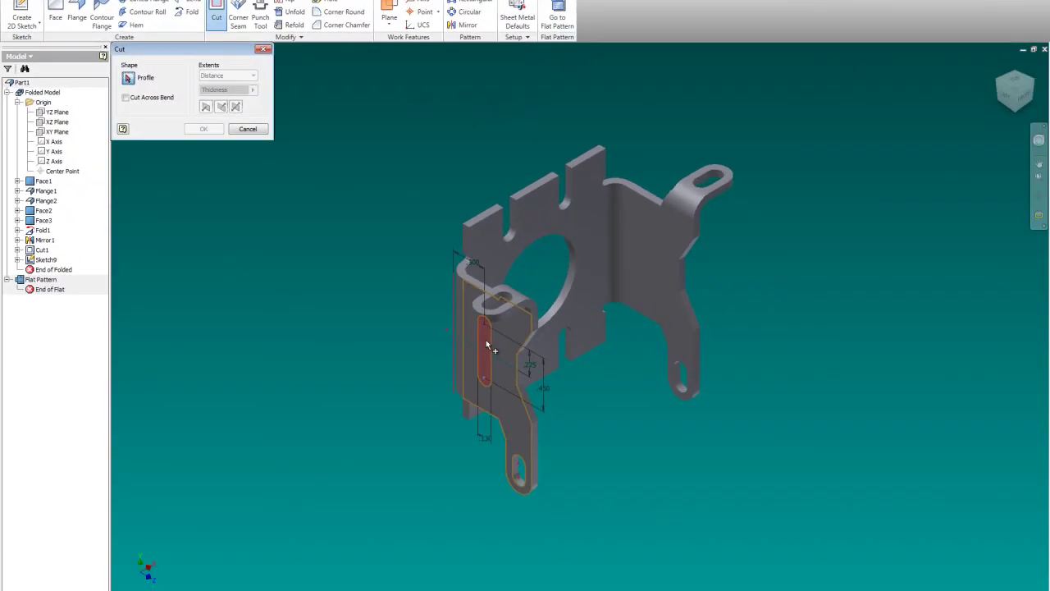
left_click(488, 345)
scroll(483, 339, "up", 3)
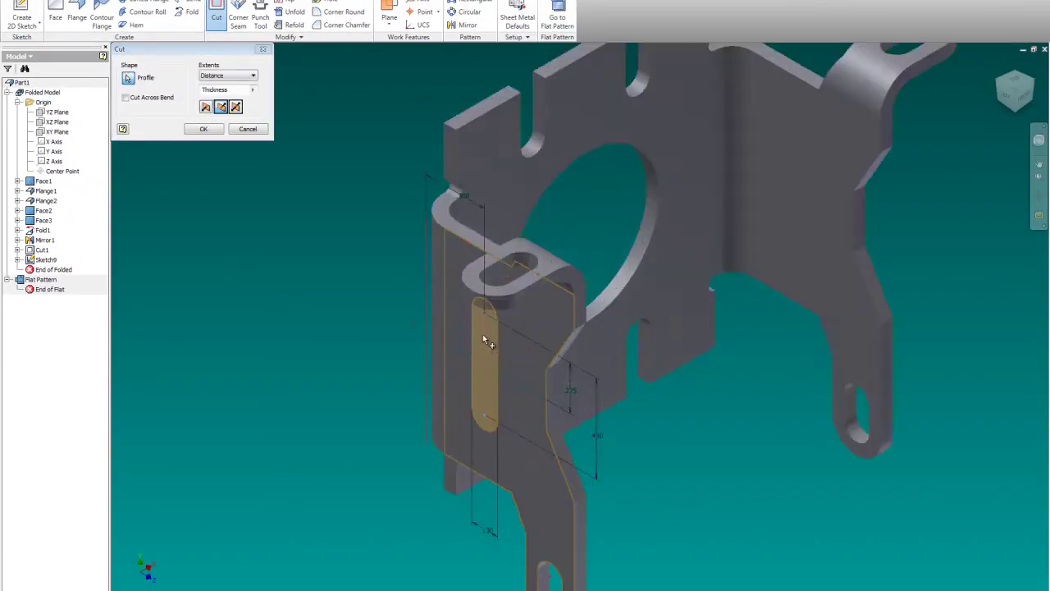
scroll(483, 329, "up", 5)
scroll(483, 320, "down", 3)
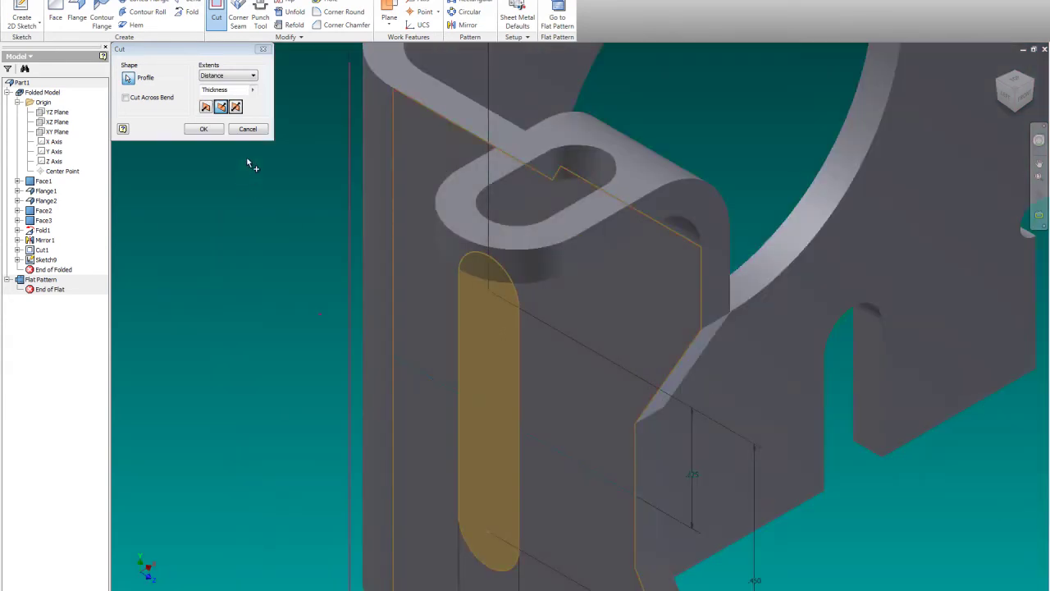
left_click(253, 75)
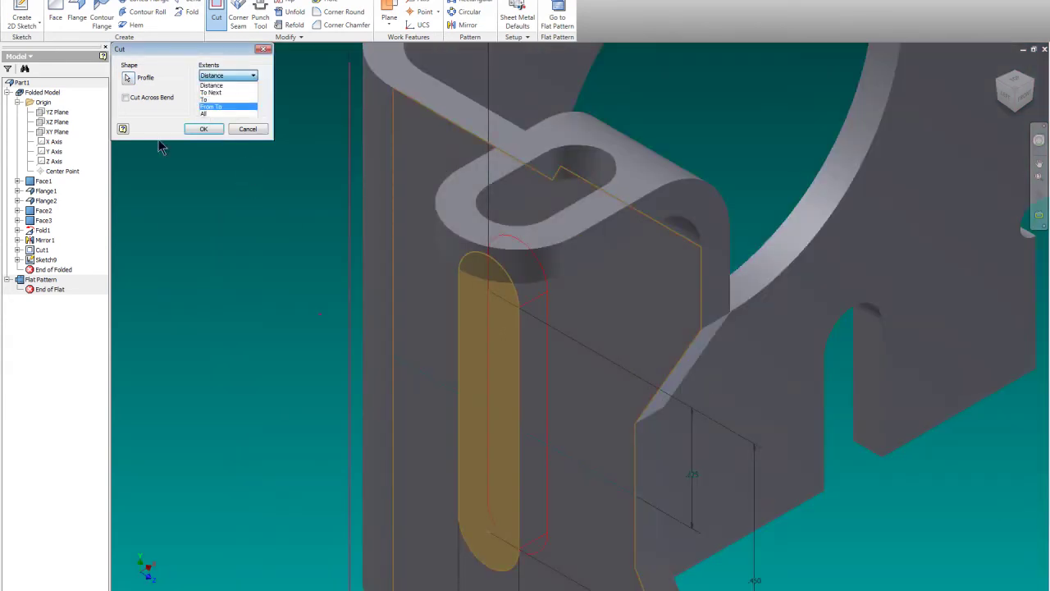
left_click(215, 114)
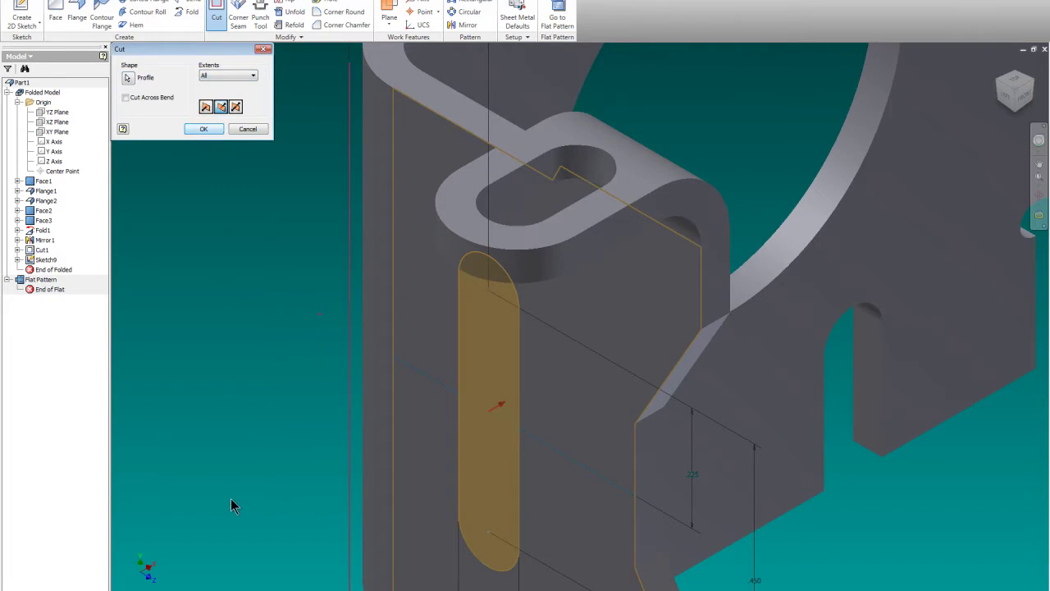
scroll(241, 475, "down", 3)
scroll(240, 475, "up", 4)
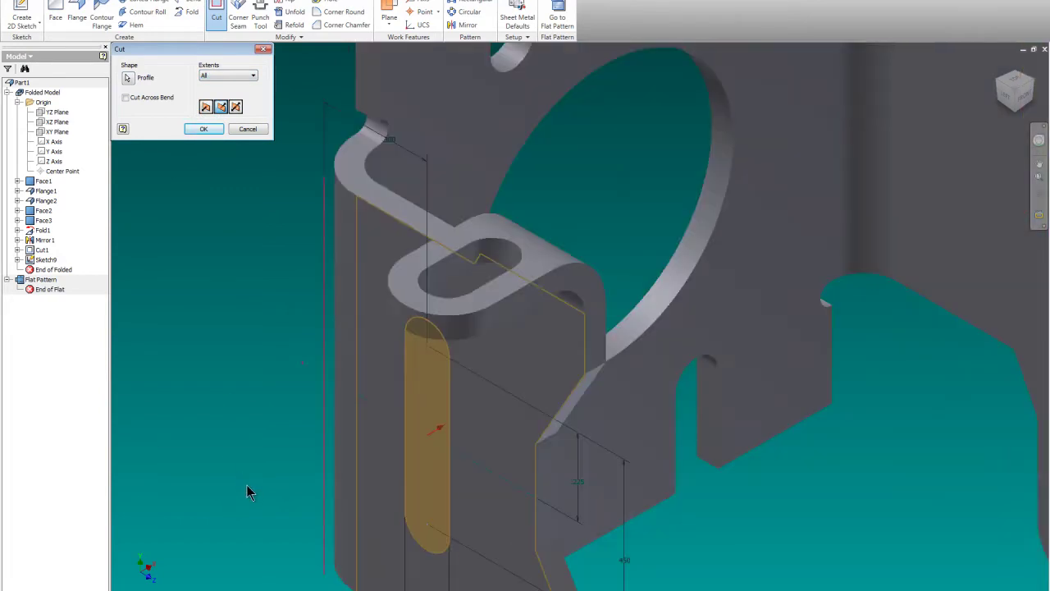
scroll(246, 485, "up", 2)
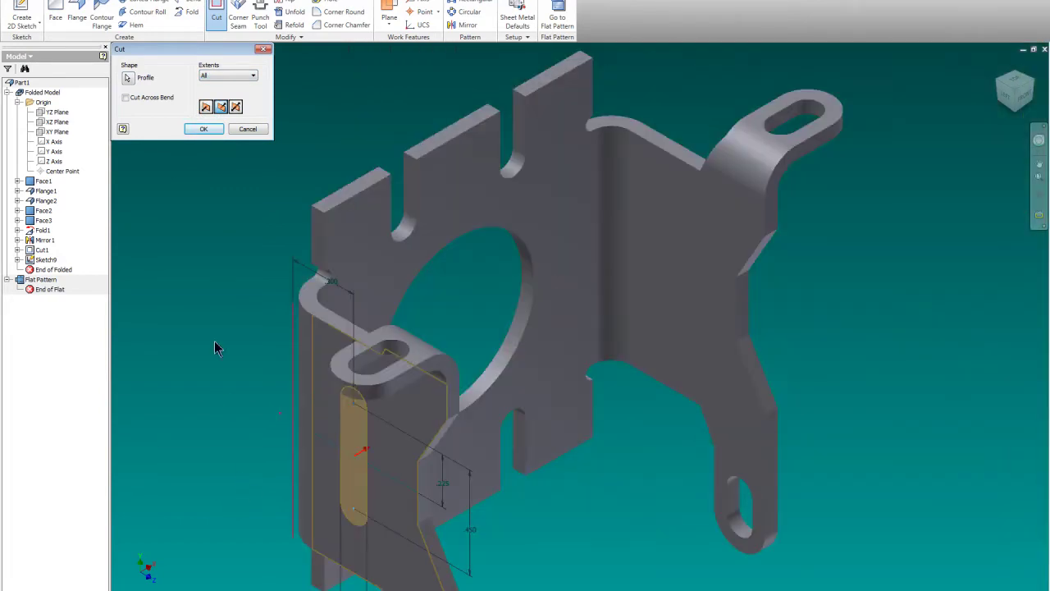
left_click(204, 131)
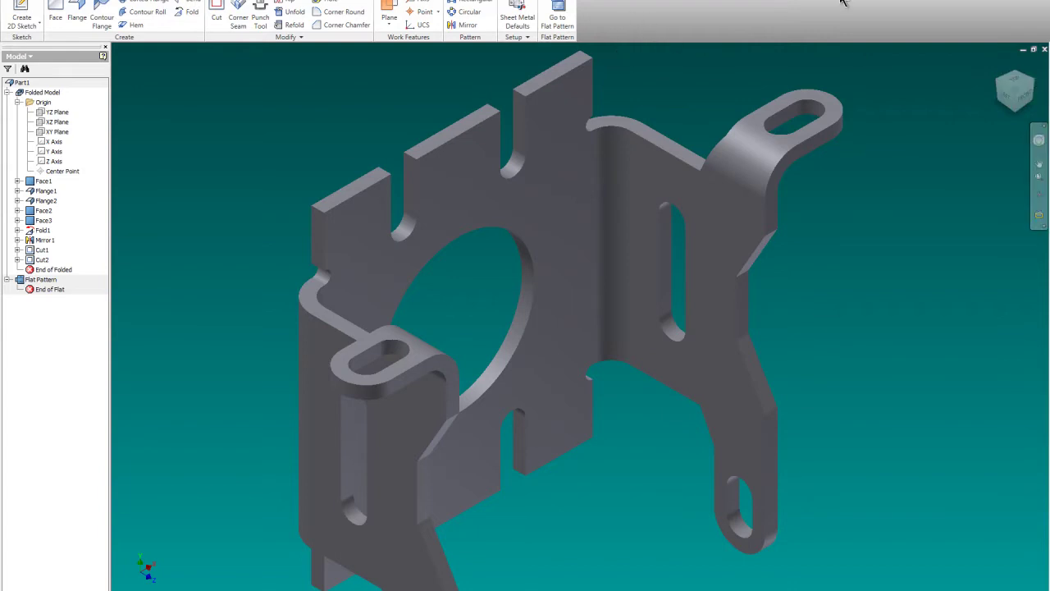
left_click(556, 16)
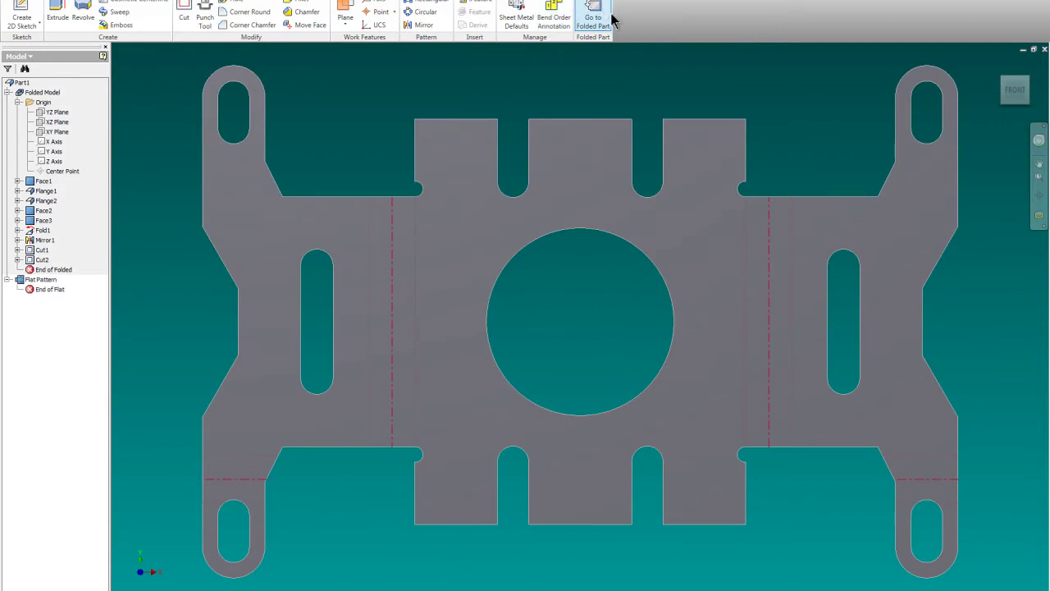
left_click(593, 18)
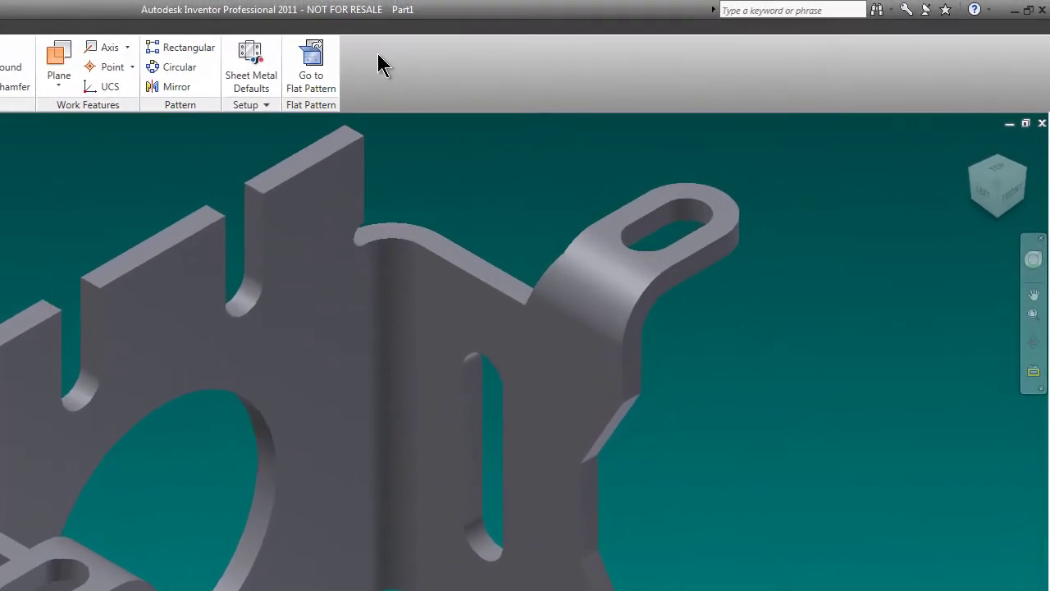
left_click(312, 53)
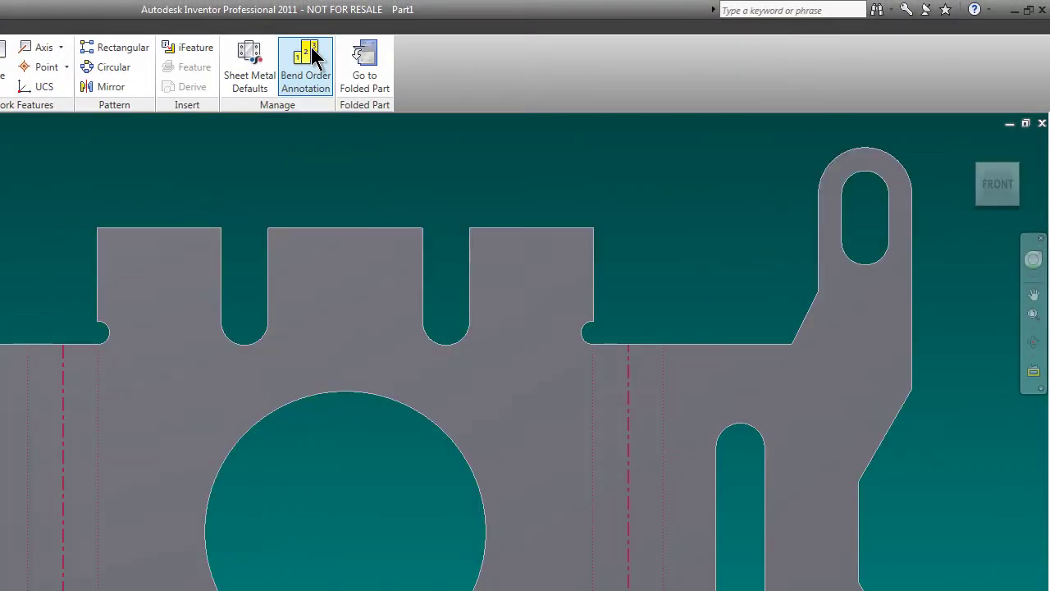
left_click(369, 59)
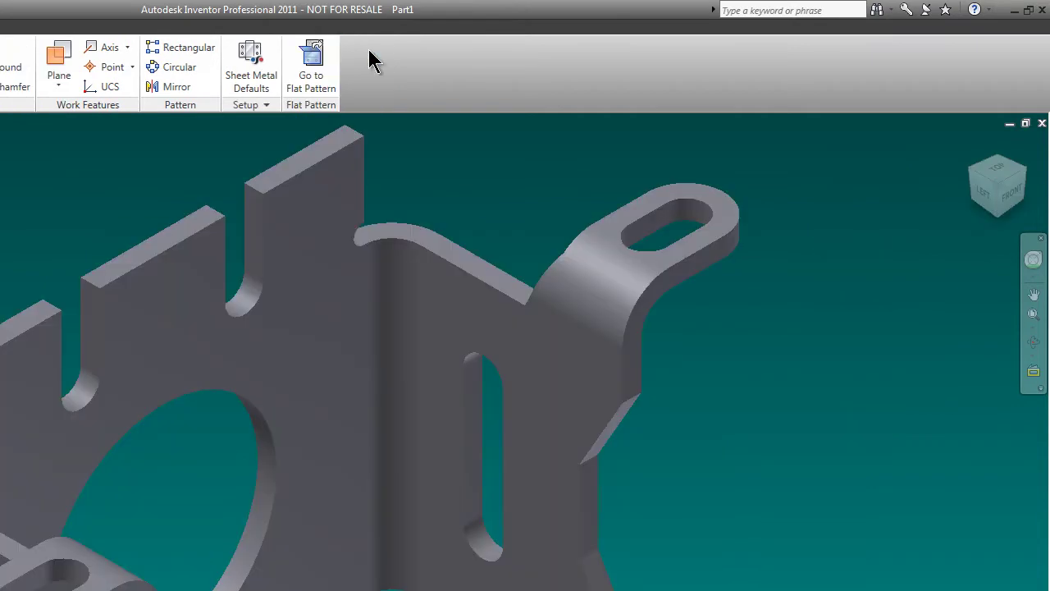
left_click(321, 64)
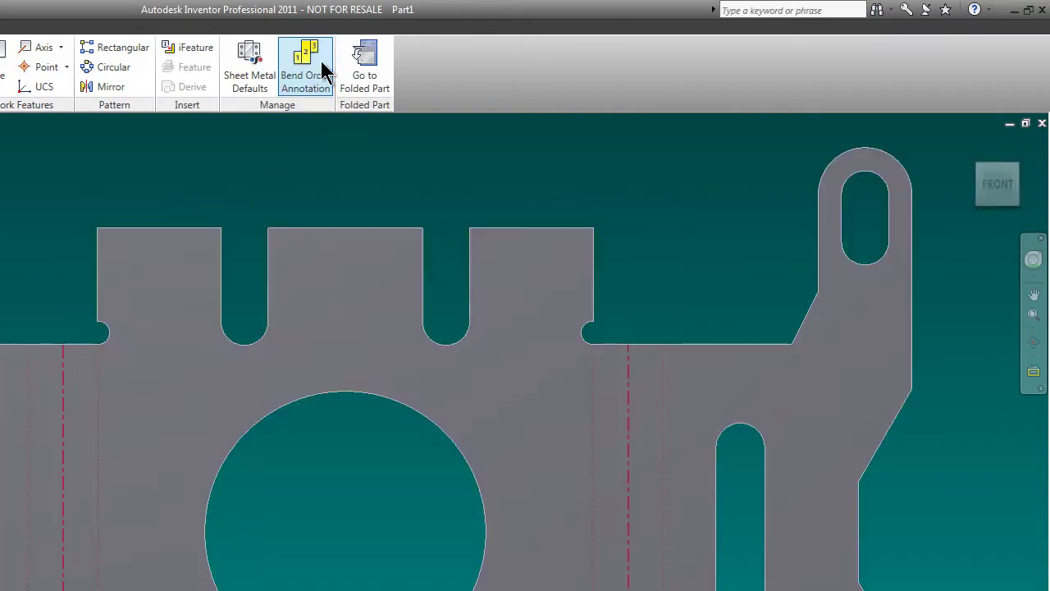
left_click(367, 61)
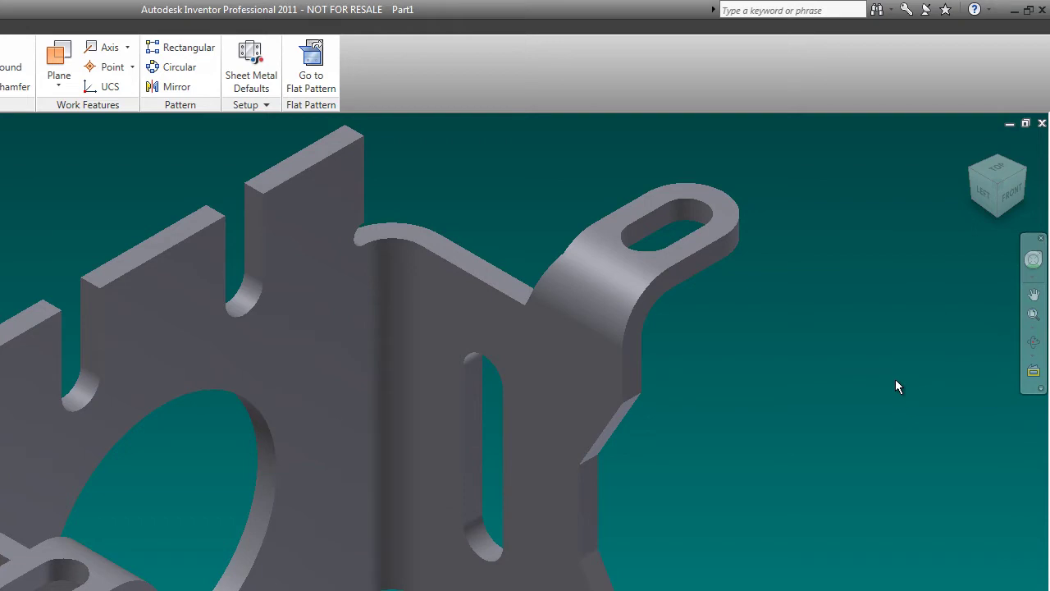
Step: Unfold to the flat pattern, measure distances on it, then zoom to fit all
left_click(327, 81)
scroll(218, 234, "up", 3)
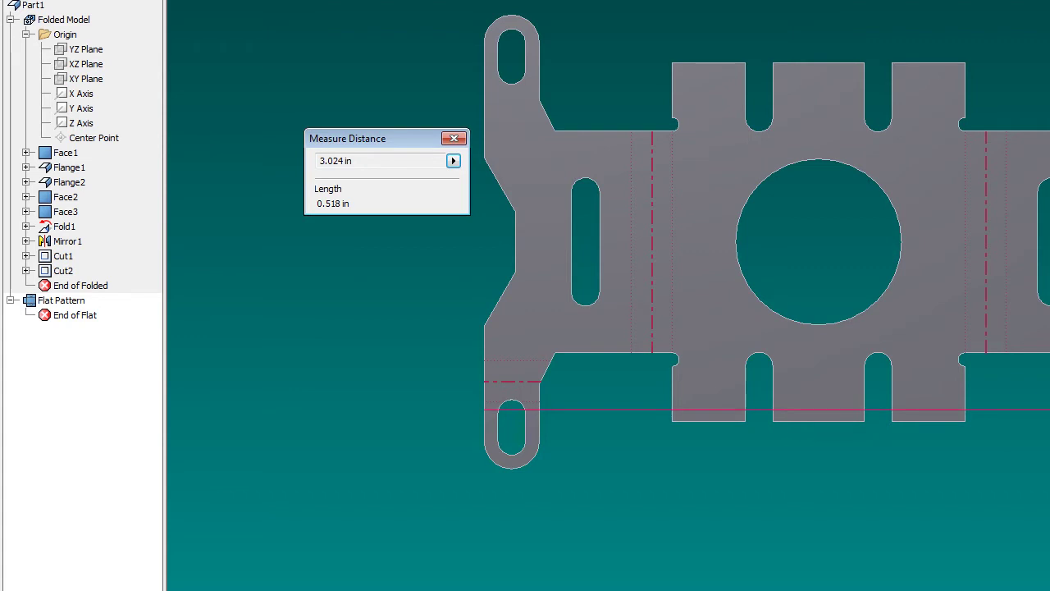
scroll(768, 296, "down", 3)
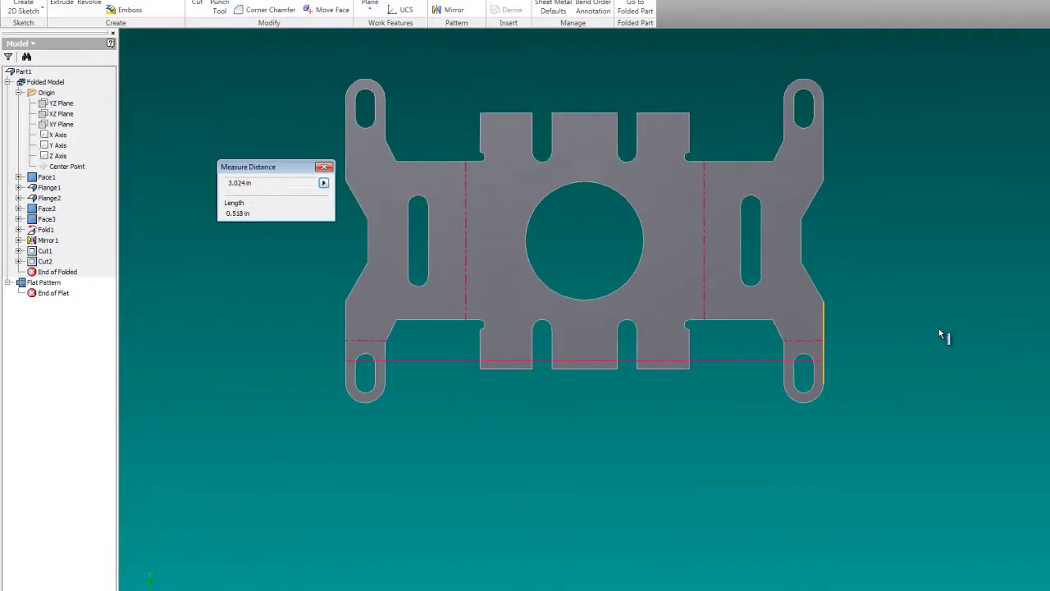
key("Escape")
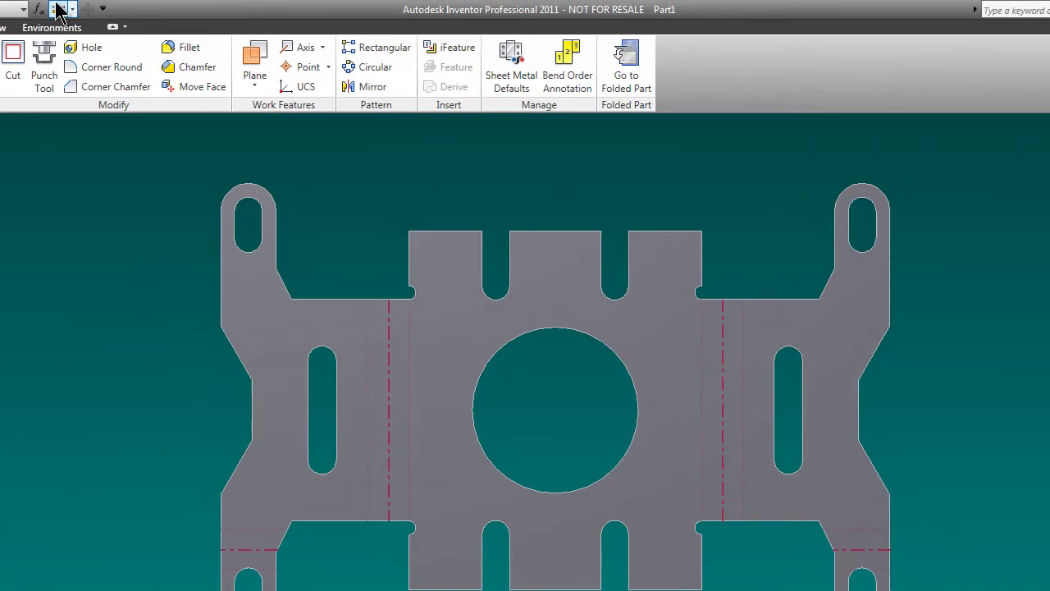
left_click(59, 8)
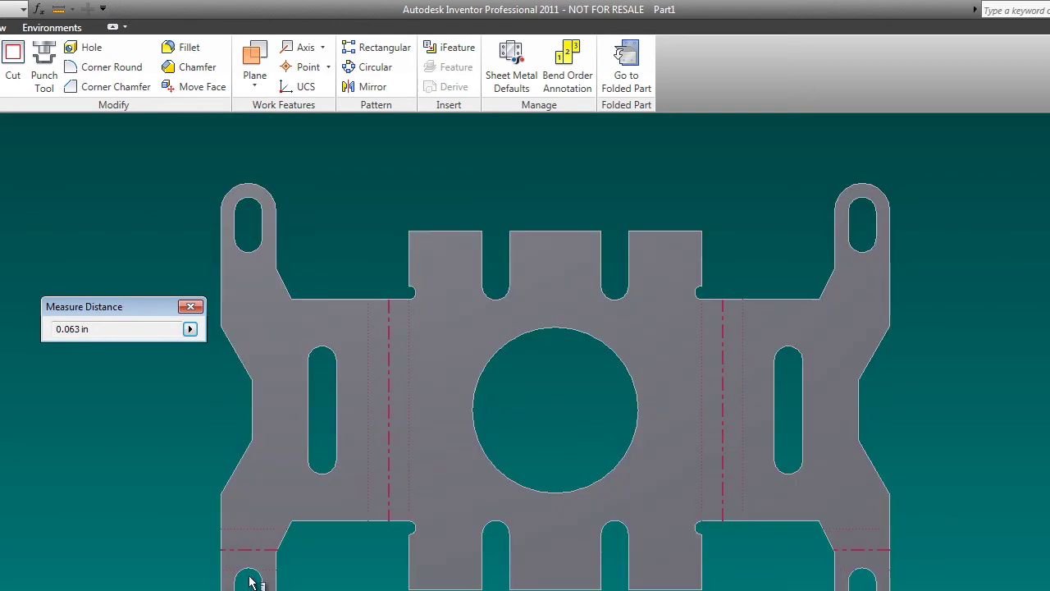
scroll(247, 583, "up", 5)
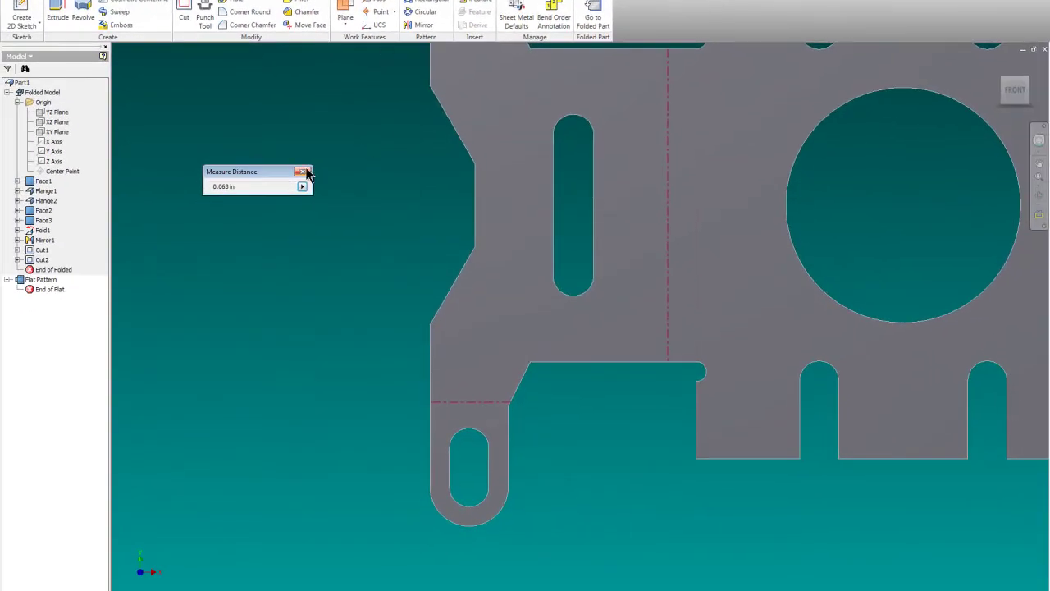
left_click(303, 172)
key("Home")
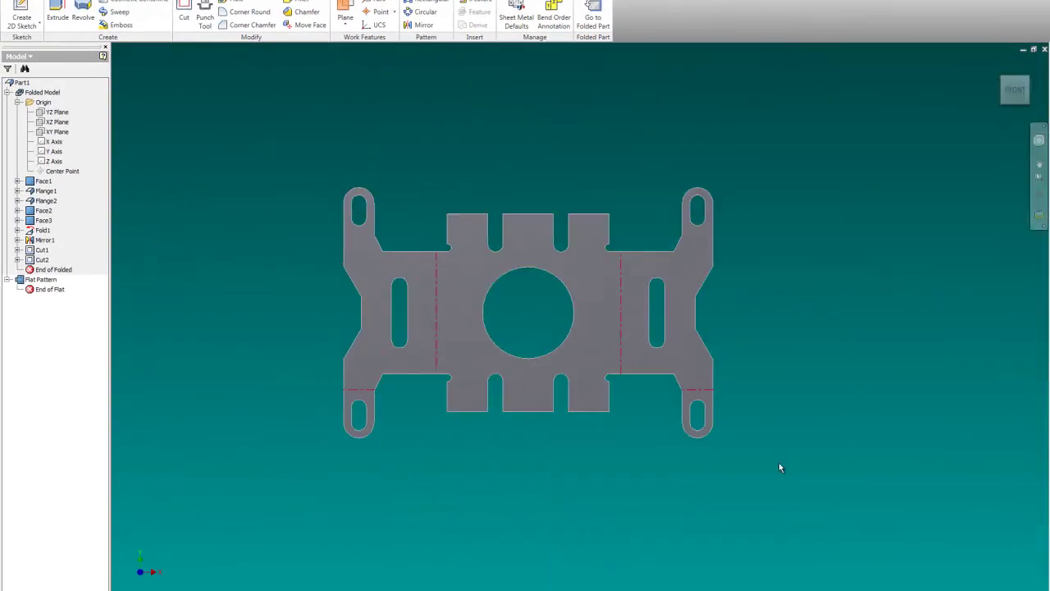
Step: Toggle between folded part and flat pattern, ending on the folded bracket
scroll(581, 443, "up", 3)
scroll(584, 444, "down", 2)
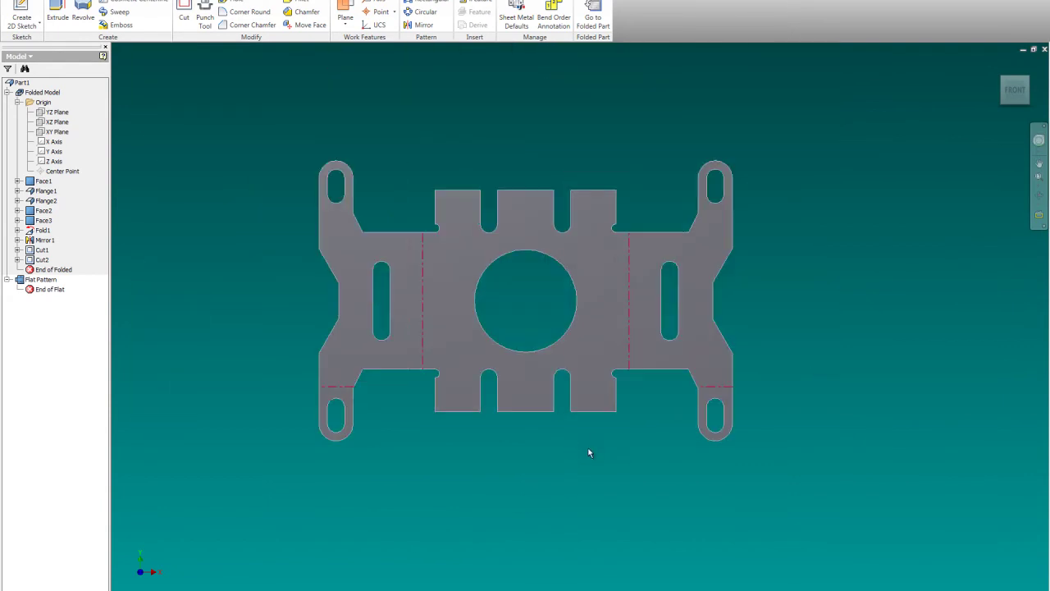
left_click(598, 11)
left_click(570, 9)
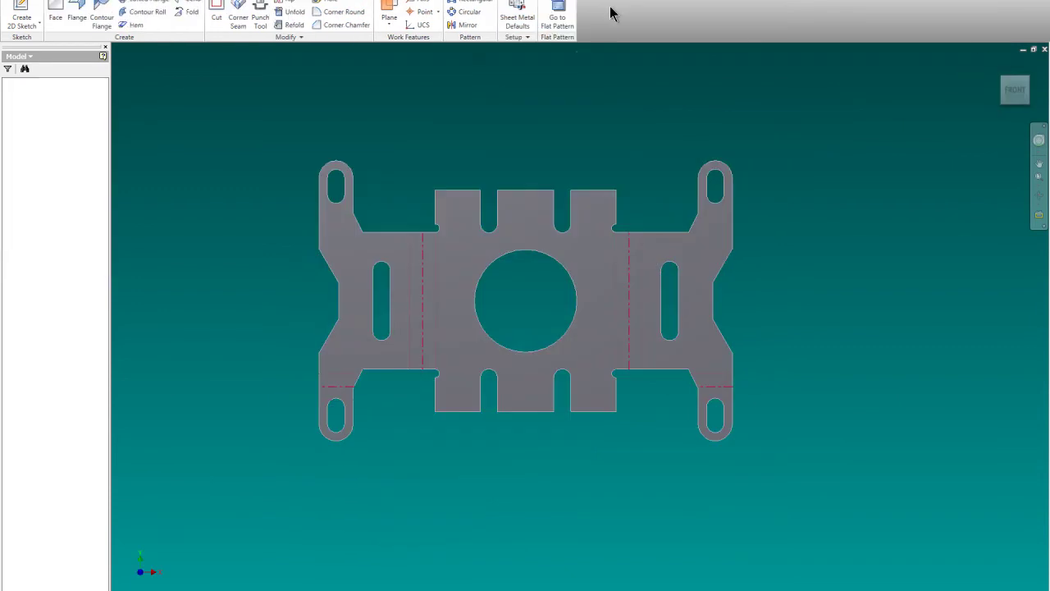
left_click(593, 11)
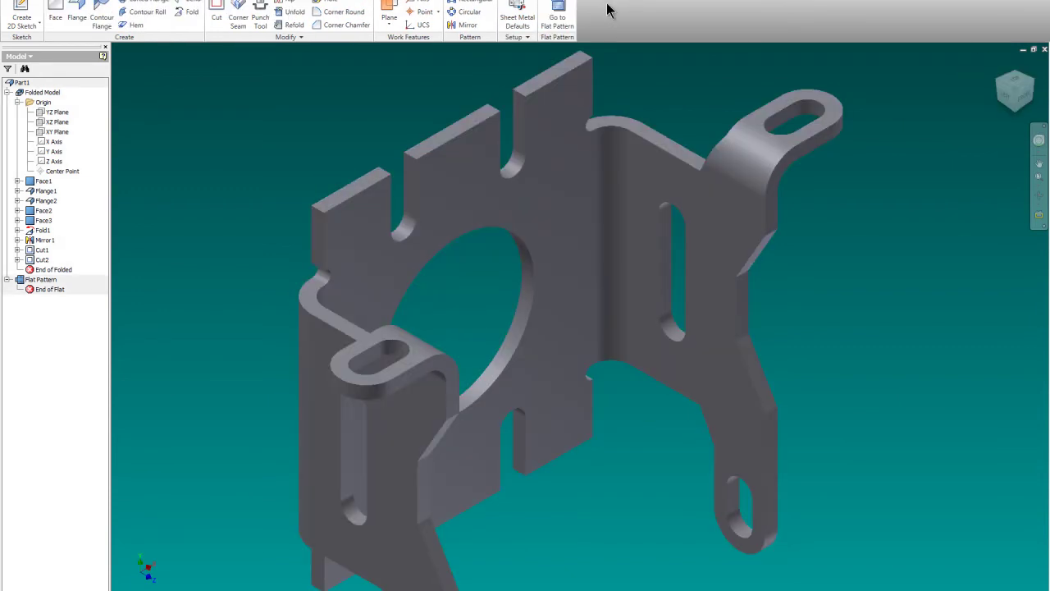